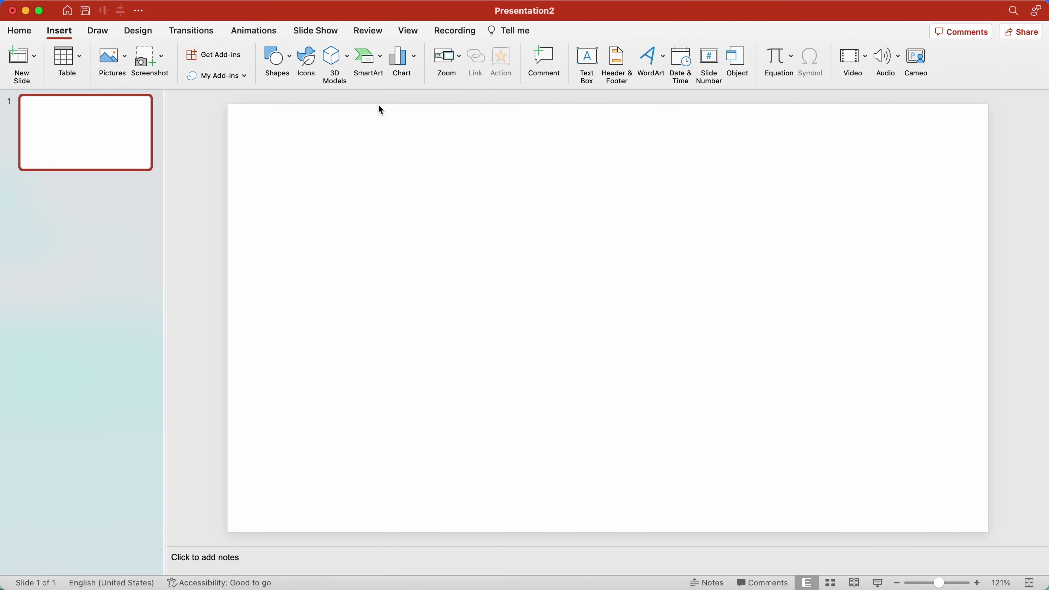
- Insert a Basic Pie SmartArt, add extra wedges, and convert it to plain shapes
{"action": "left_click", "coordinate": [380, 60]}
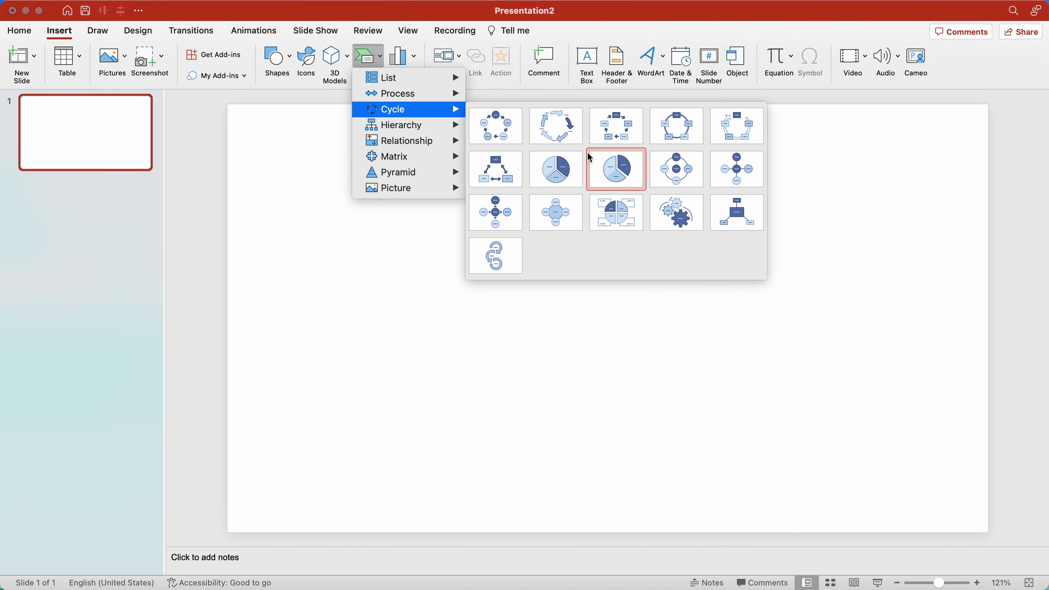
{"action": "left_click", "coordinate": [590, 159]}
{"action": "left_click", "coordinate": [34, 51]}
{"action": "left_click", "coordinate": [35, 51]}
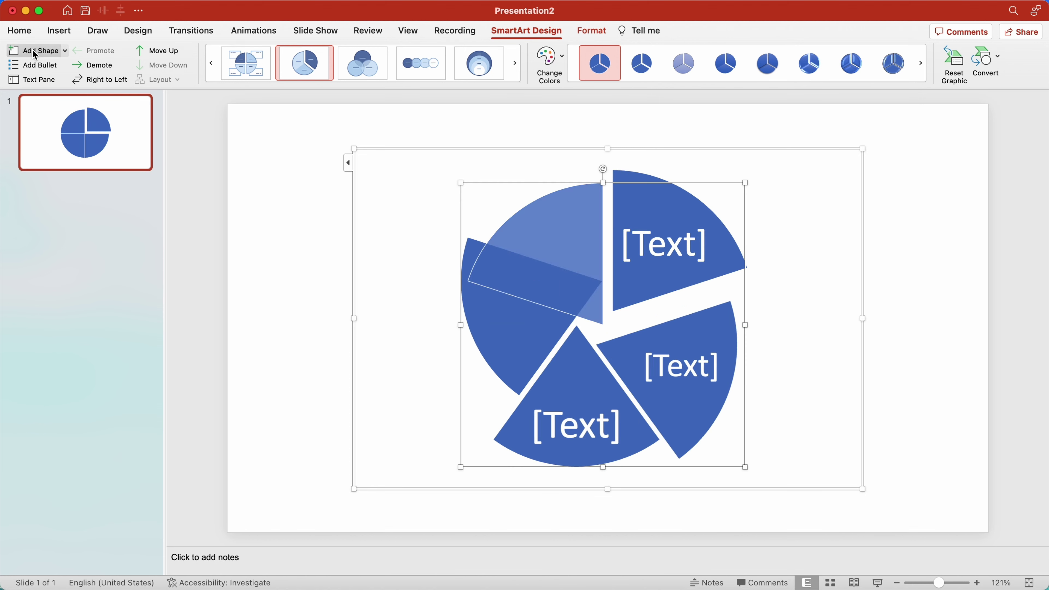
{"action": "left_click", "coordinate": [34, 52]}
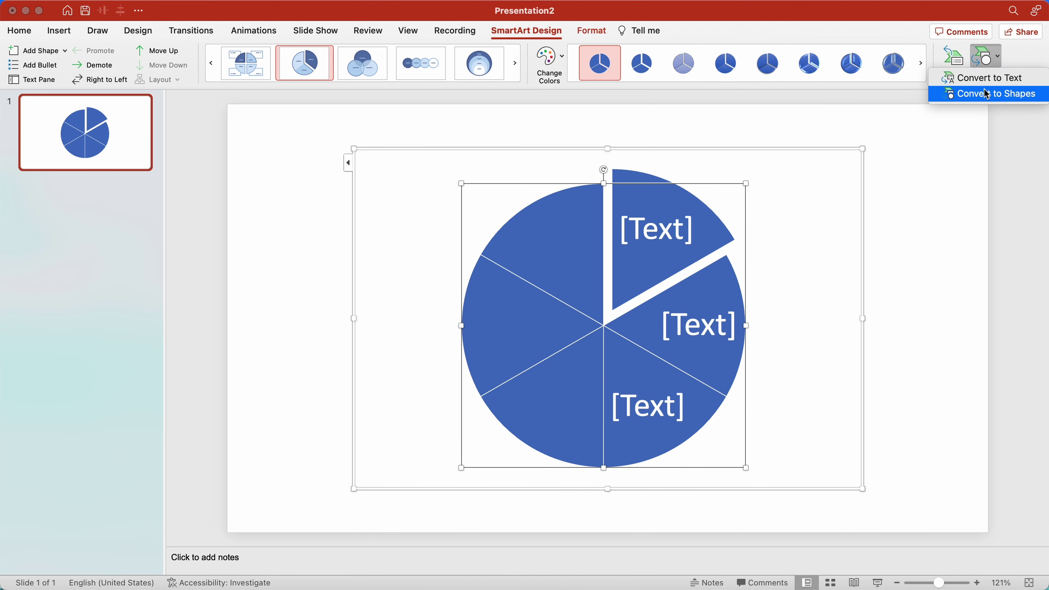
{"action": "left_click", "coordinate": [986, 95]}
- Ungroup the pie, move the detached wedge back into place, and regroup all six wedges
{"action": "right_click", "coordinate": [657, 210]}
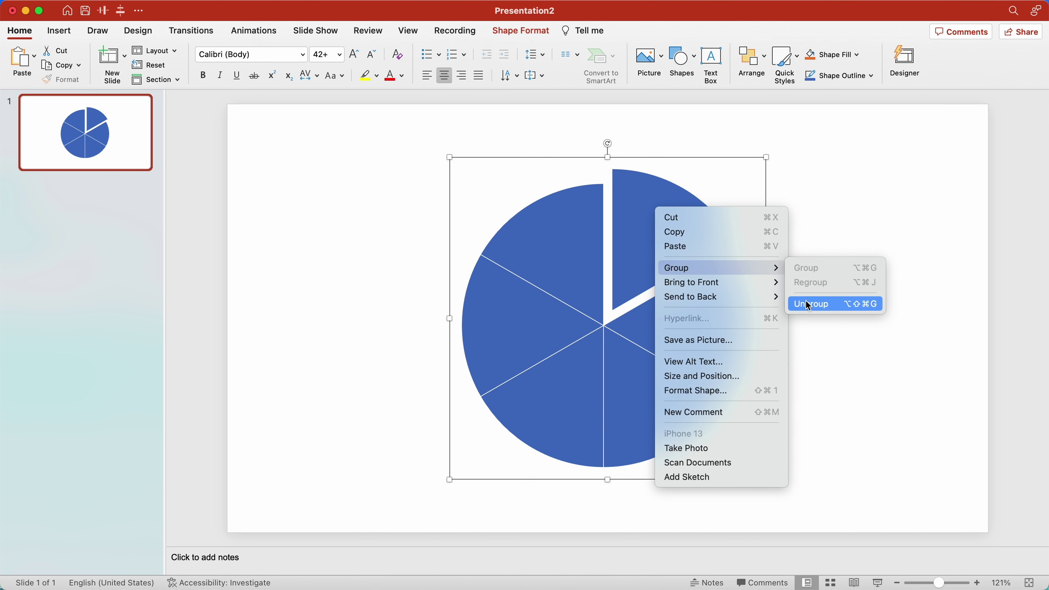
{"action": "left_click", "coordinate": [809, 305]}
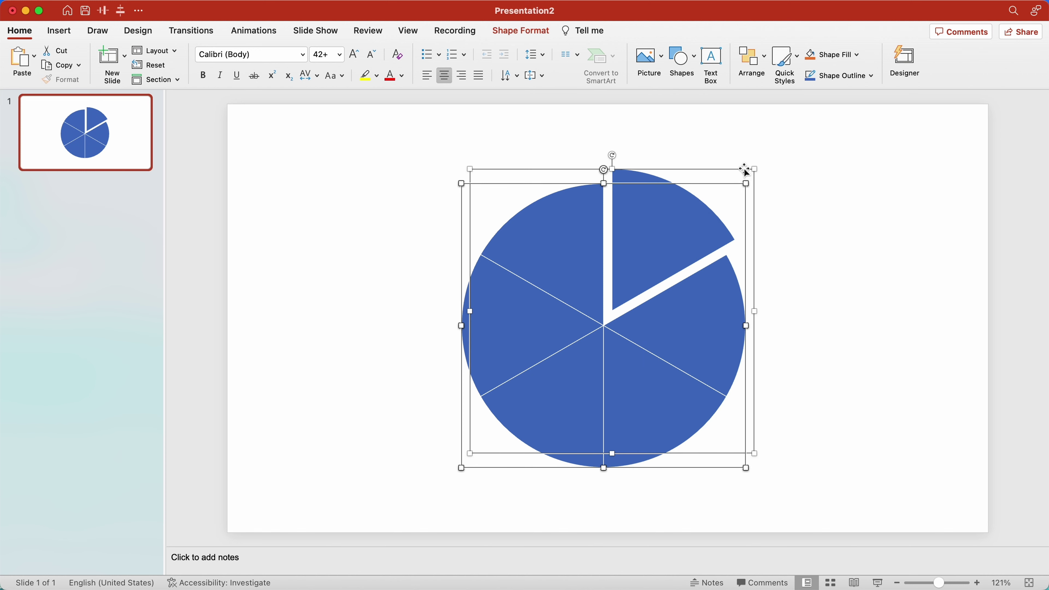
{"action": "left_click_drag", "start_coordinate": [668, 216], "coordinate": [658, 230]}
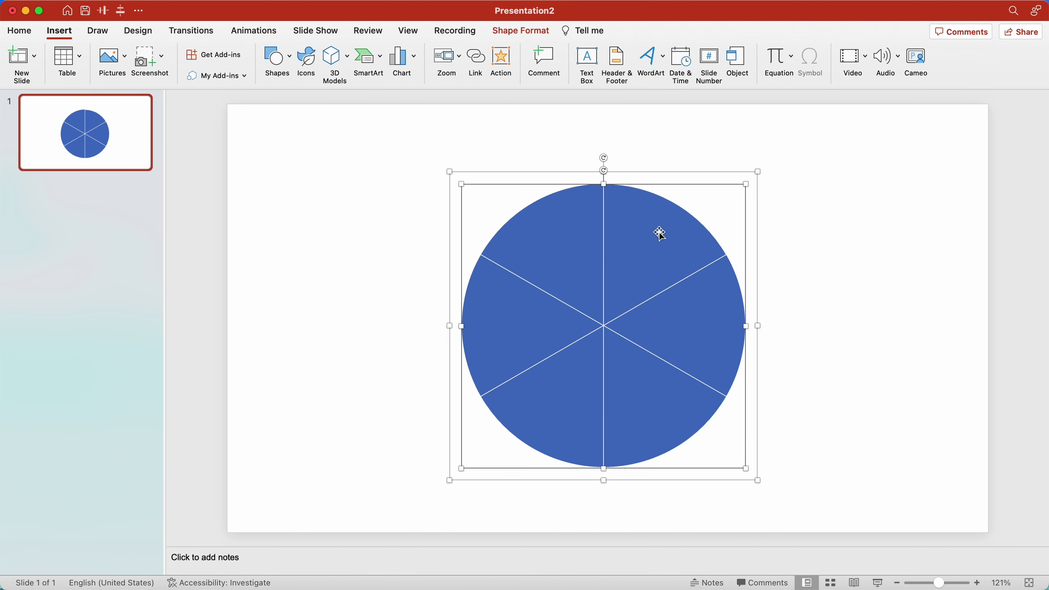
{"action": "left_click", "coordinate": [782, 188]}
{"action": "right_click", "coordinate": [677, 220]}
{"action": "mouse_move", "coordinate": [698, 274]}
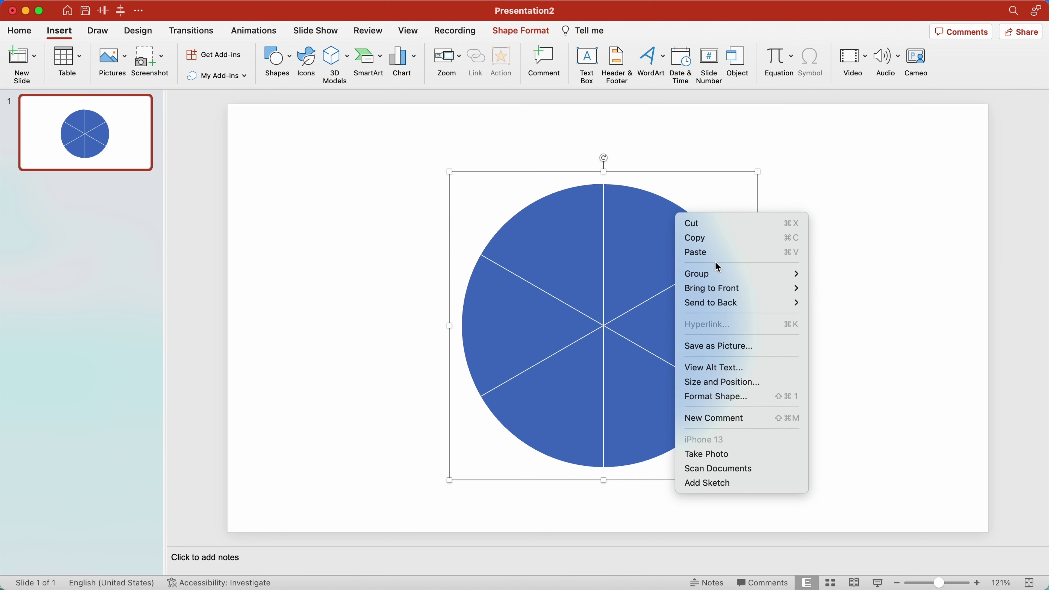
{"action": "left_click", "coordinate": [848, 309]}
- Draw a small oval circle and move it to the centre of the pie
{"action": "left_click", "coordinate": [21, 31]}
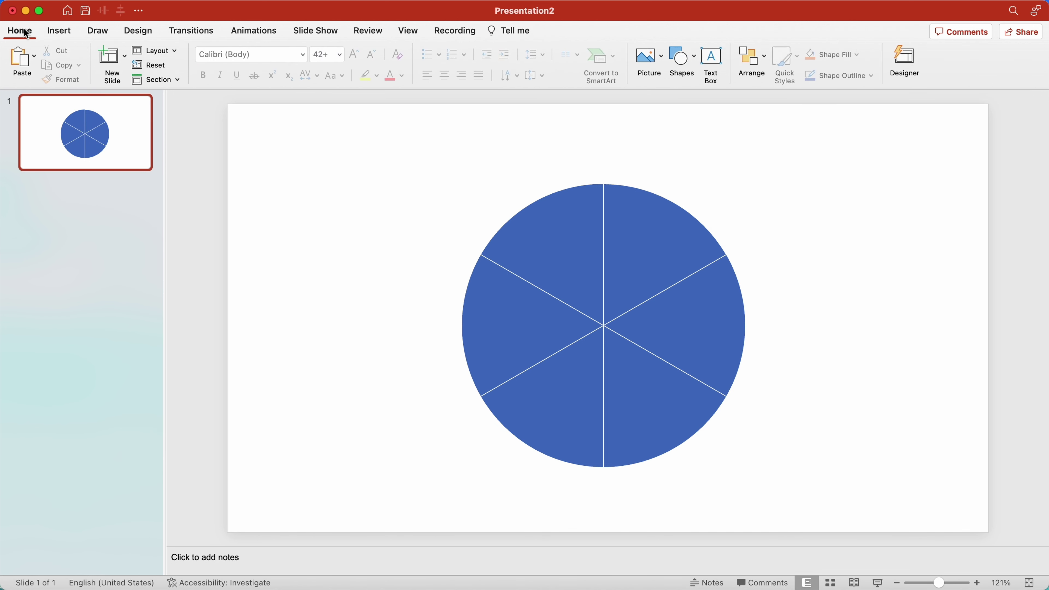
{"action": "left_click", "coordinate": [679, 65]}
{"action": "left_click", "coordinate": [786, 94]}
{"action": "left_click", "coordinate": [778, 231]}
{"action": "left_click_drag", "start_coordinate": [821, 255], "coordinate": [618, 319]}
- In Format Shape, fill the circle with gold and set its line to No line
{"action": "right_click", "coordinate": [617, 320]}
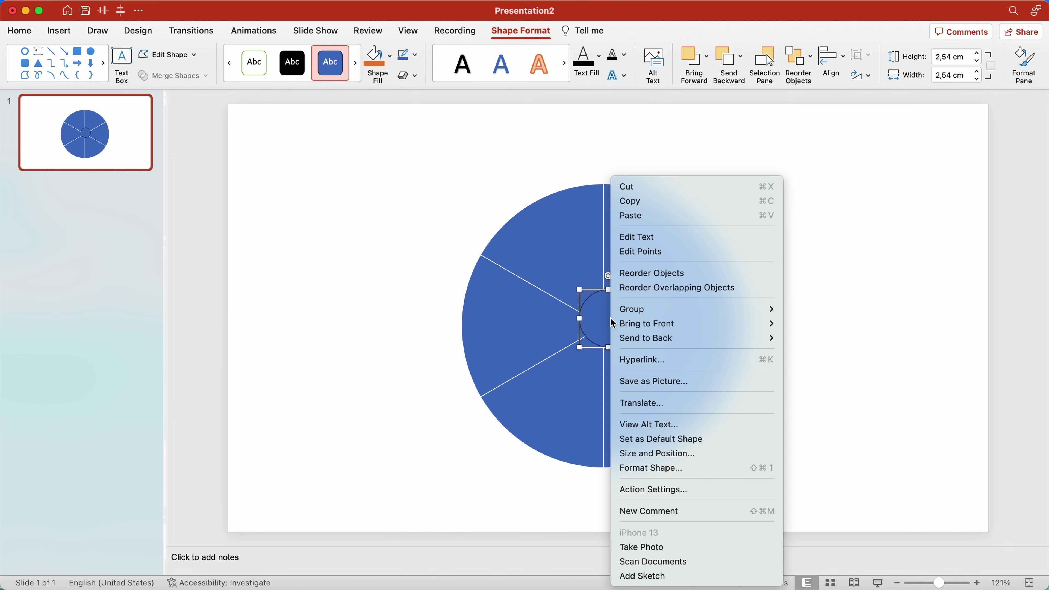
{"action": "left_click", "coordinate": [669, 451]}
{"action": "left_click", "coordinate": [860, 177]}
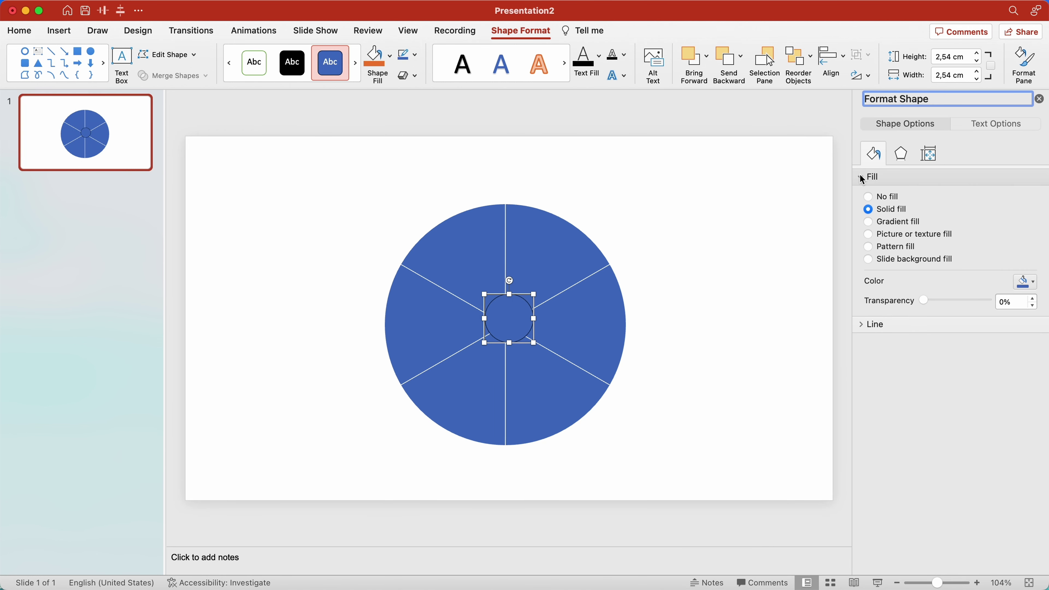
{"action": "left_click", "coordinate": [1027, 282]}
{"action": "left_click", "coordinate": [1017, 321]}
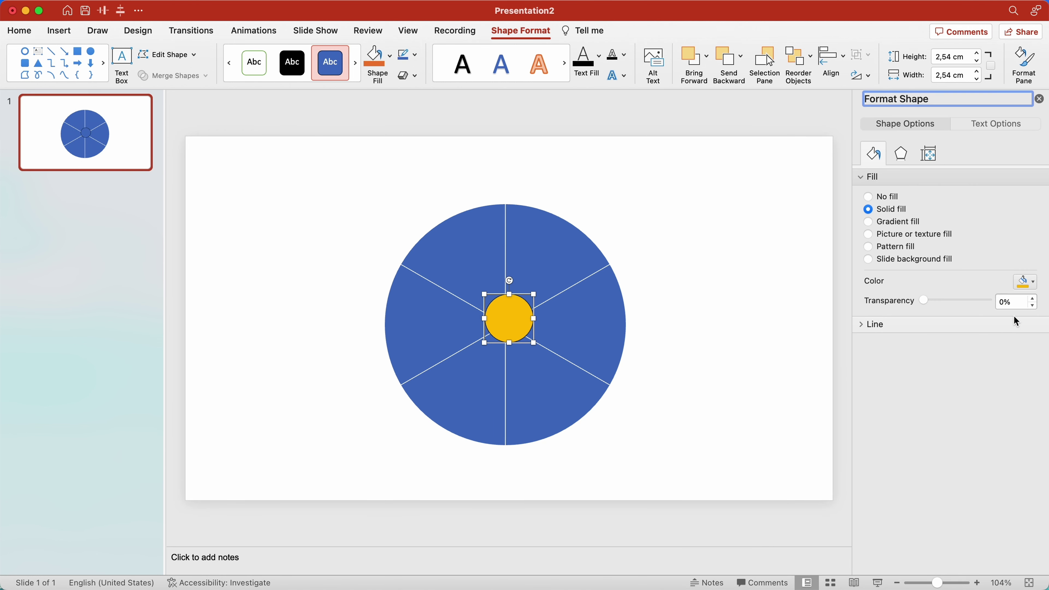
{"action": "left_click", "coordinate": [862, 329]}
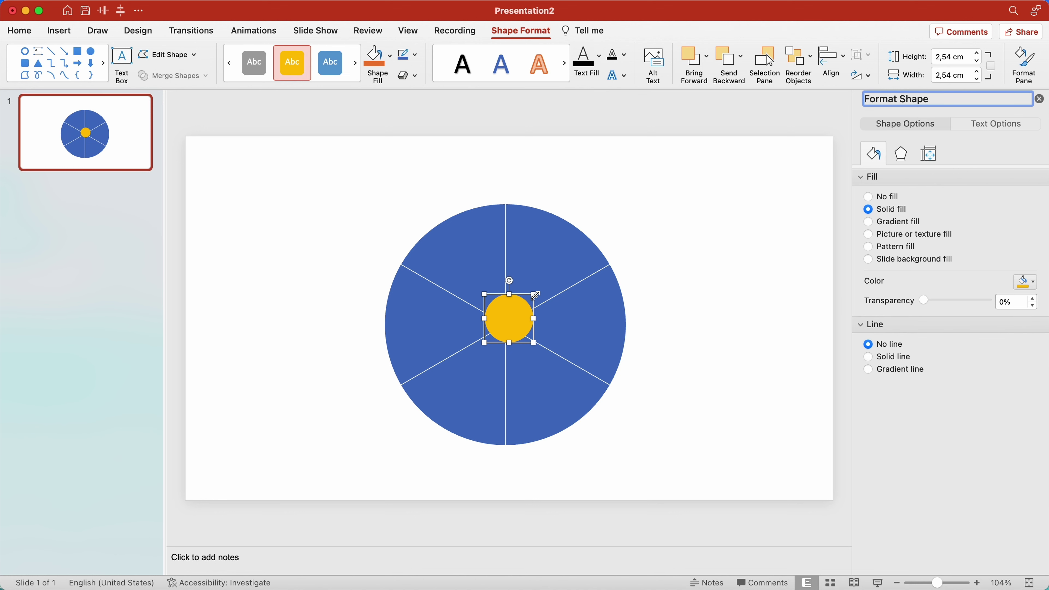
- Enlarge the gold circle over most of the pie and centre it on the pie
{"action": "left_click_drag", "start_coordinate": [536, 295], "coordinate": [596, 268]}
{"action": "left_click", "coordinate": [718, 482]}
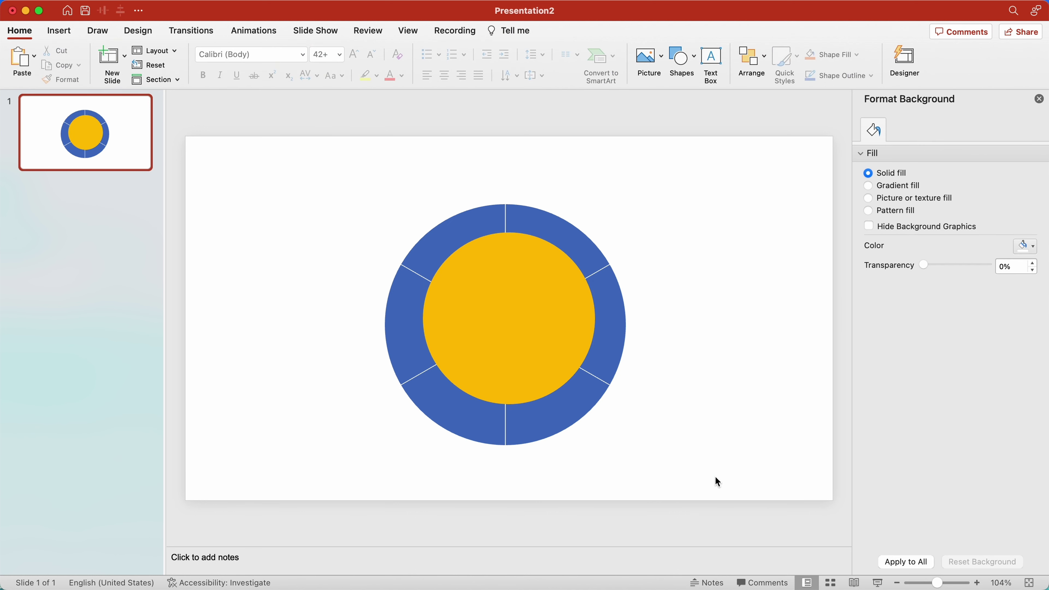
{"action": "left_click_drag", "start_coordinate": [718, 482], "coordinate": [294, 177]}
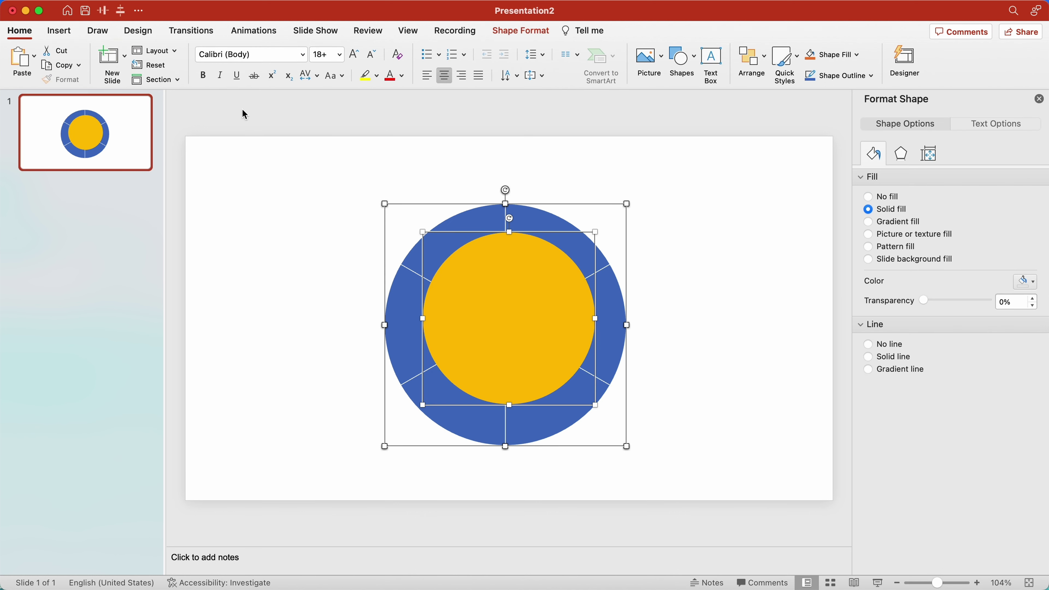
{"action": "left_click", "coordinate": [109, 15]}
{"action": "left_click", "coordinate": [301, 154]}
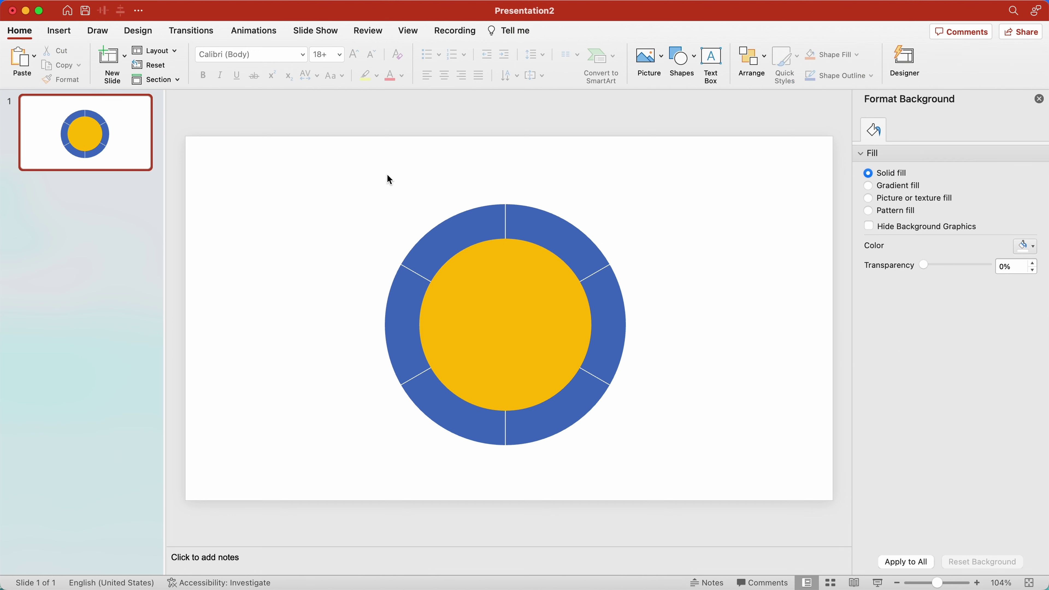
- Align a duplicate gold circle exactly over the original, then select everything on the slide
{"action": "left_click", "coordinate": [511, 325]}
{"action": "left_click_drag", "start_coordinate": [511, 324], "coordinate": [675, 319]}
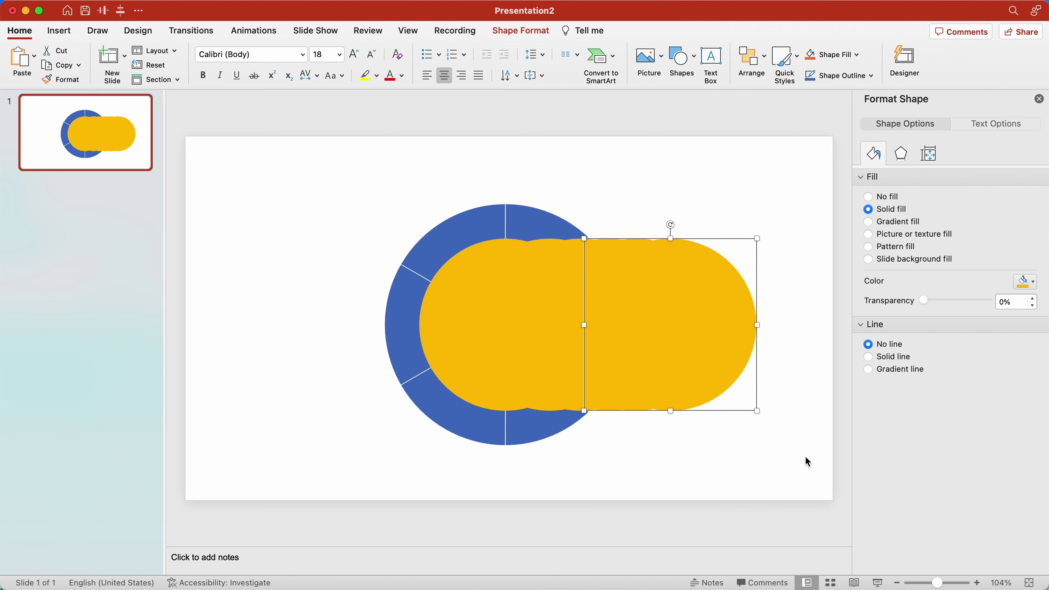
{"action": "mouse_move", "coordinate": [815, 476]}
{"action": "left_mouse_down"}
{"action": "mouse_move", "coordinate": [557, 281]}
{"action": "mouse_move", "coordinate": [407, 234]}
{"action": "left_mouse_up"}
{"action": "left_click", "coordinate": [542, 36]}
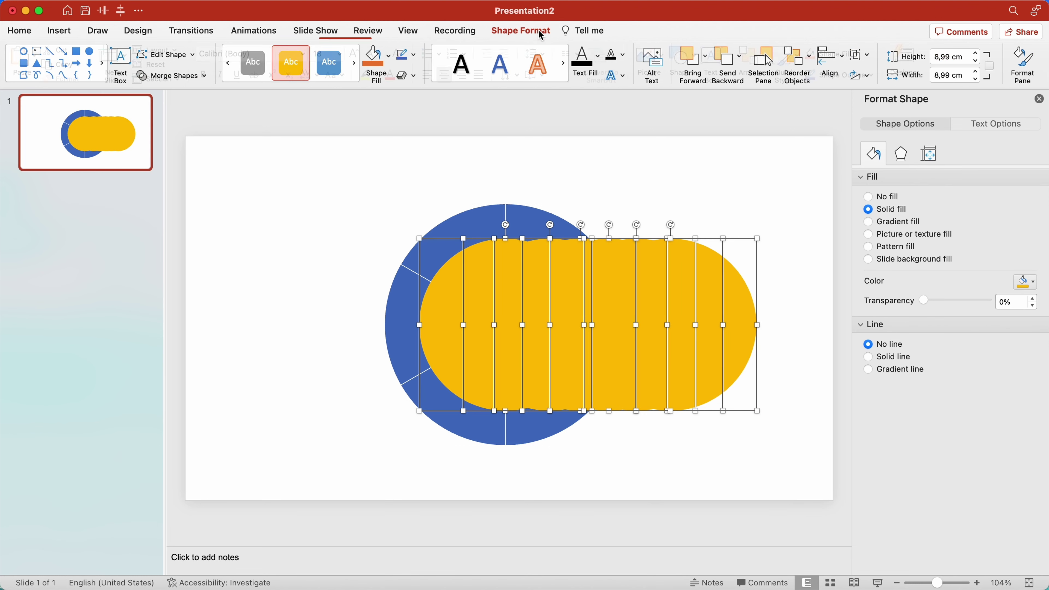
{"action": "left_click", "coordinate": [830, 62]}
{"action": "left_click", "coordinate": [861, 92]}
{"action": "left_click", "coordinate": [645, 200]}
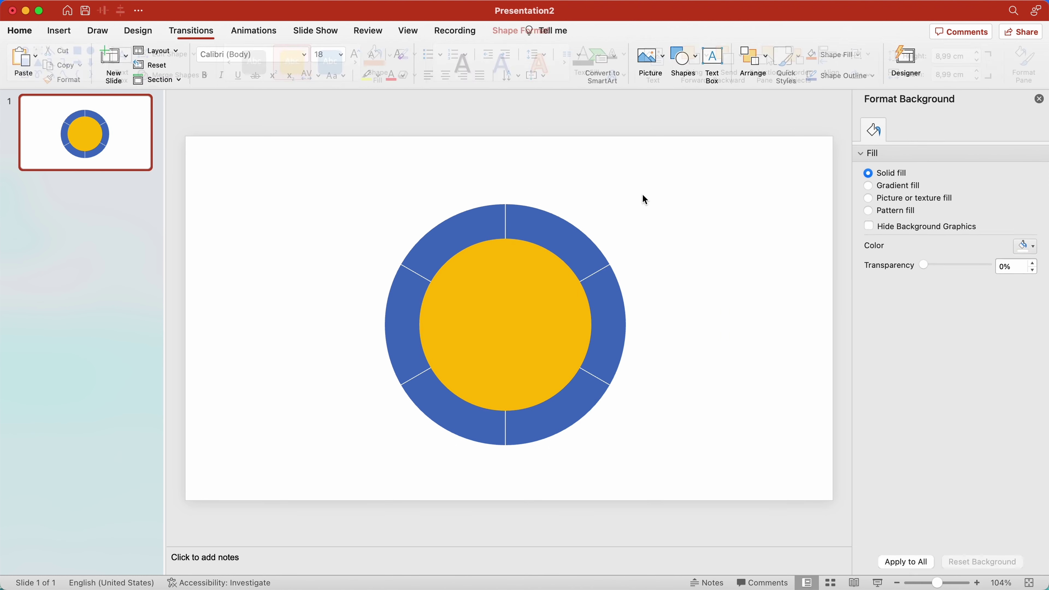
{"action": "key", "text": "super+a"}
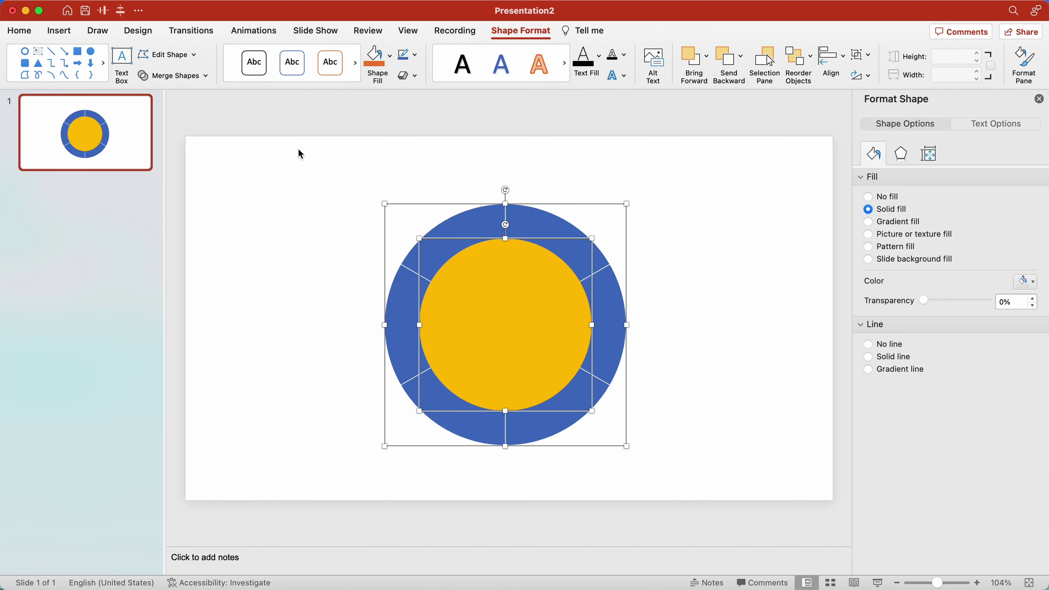
- Subtract the gold circle from the first wedges using Merge Shapes
{"action": "left_click", "coordinate": [173, 75]}
{"action": "left_click", "coordinate": [186, 158]}
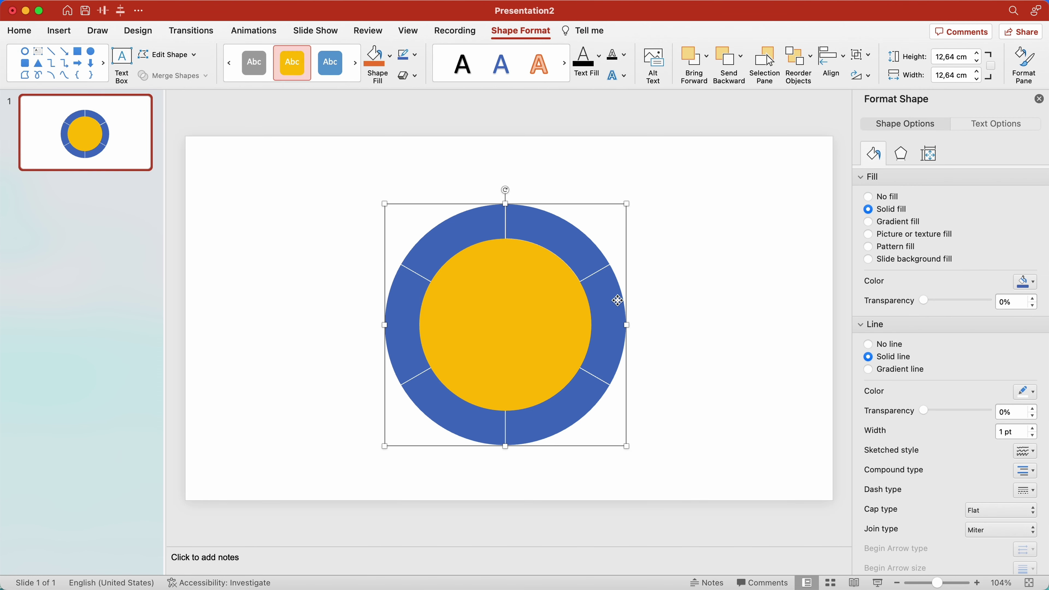
{"action": "left_click", "coordinate": [174, 76]}
{"action": "left_click", "coordinate": [181, 155]}
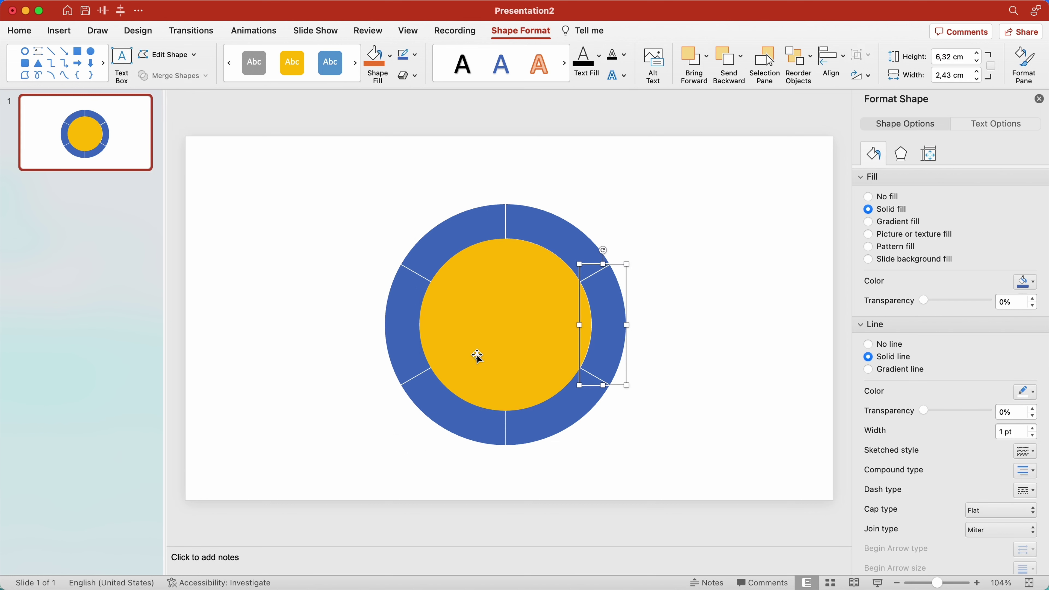
{"action": "left_click", "coordinate": [524, 354], "text": "shift"}
{"action": "left_click", "coordinate": [173, 76]}
{"action": "left_click", "coordinate": [182, 153]}
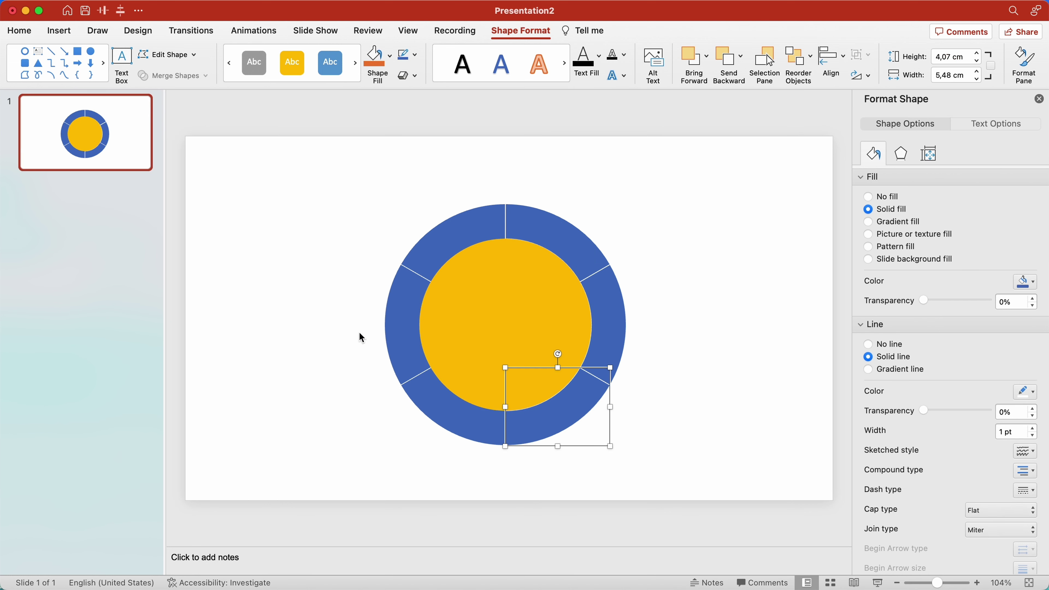
- Subtract the circle from the bottom, left and top-left wedges, leaving six ring segments
{"action": "left_click", "coordinate": [474, 341], "text": "shift"}
{"action": "left_click", "coordinate": [174, 76]}
{"action": "left_click", "coordinate": [169, 157]}
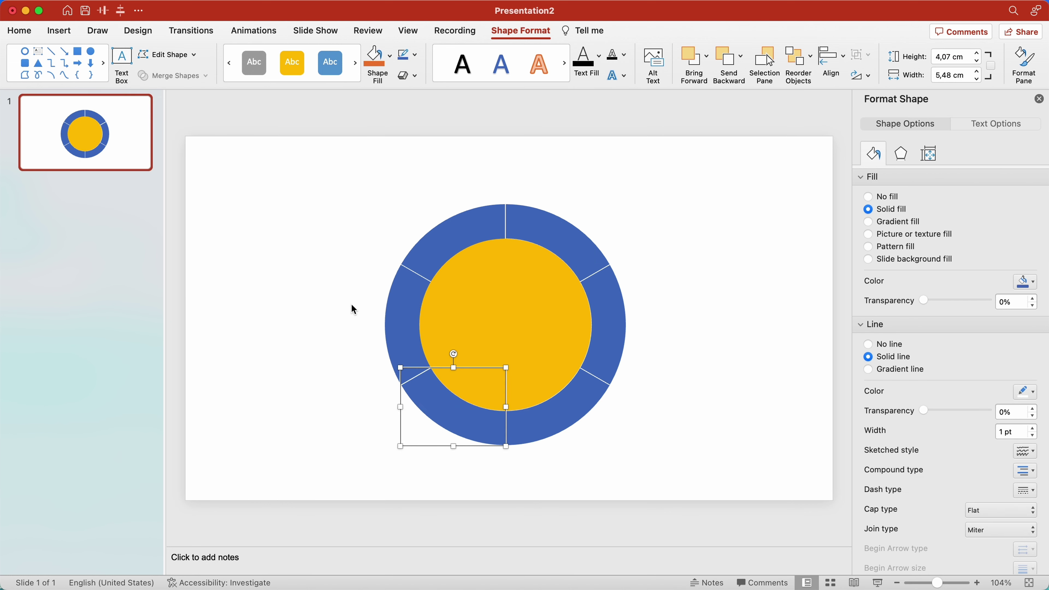
{"action": "left_click", "coordinate": [157, 78]}
{"action": "left_click", "coordinate": [167, 156]}
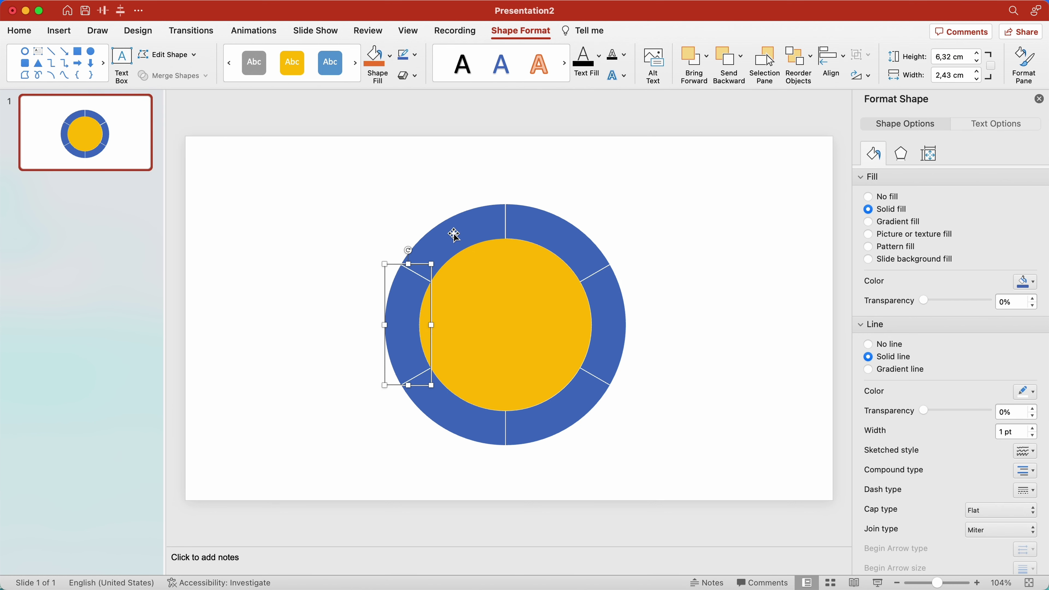
{"action": "left_click", "coordinate": [173, 76]}
{"action": "left_click", "coordinate": [178, 155]}
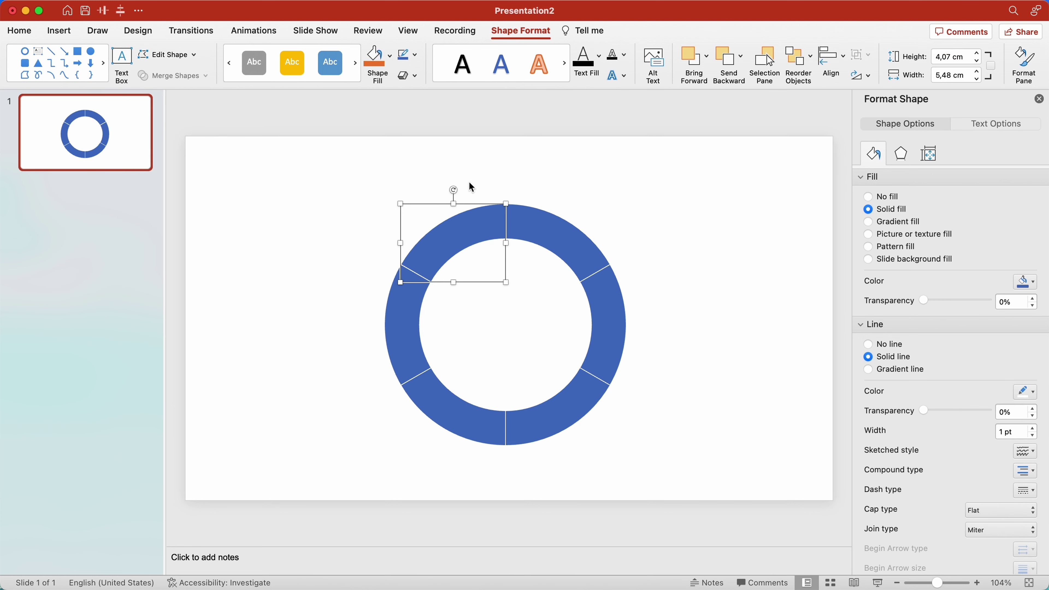
{"action": "left_click_drag", "start_coordinate": [709, 518], "coordinate": [321, 180]}
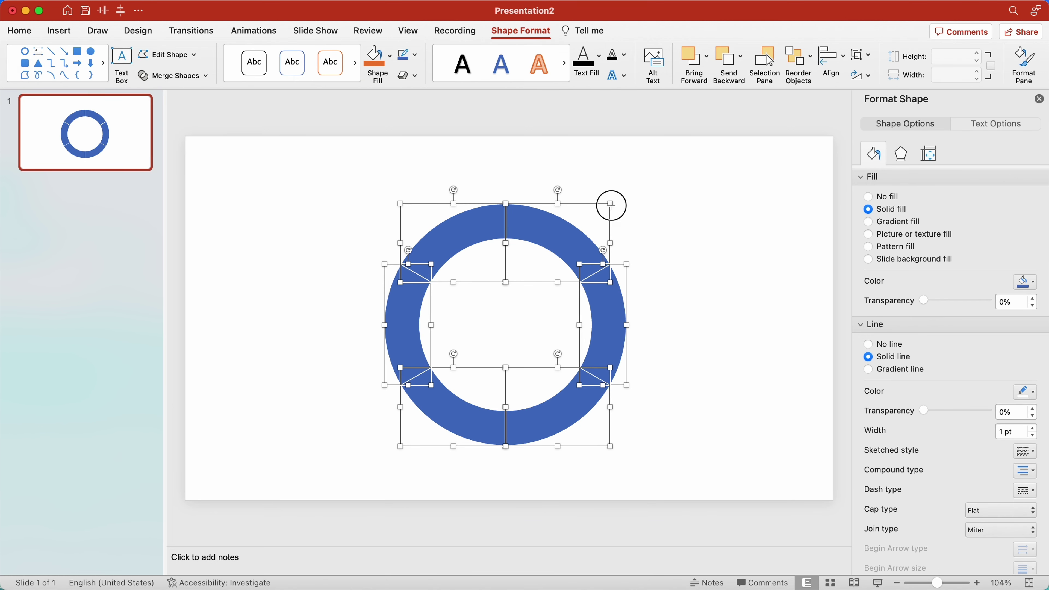
{"action": "left_click", "coordinate": [663, 210]}
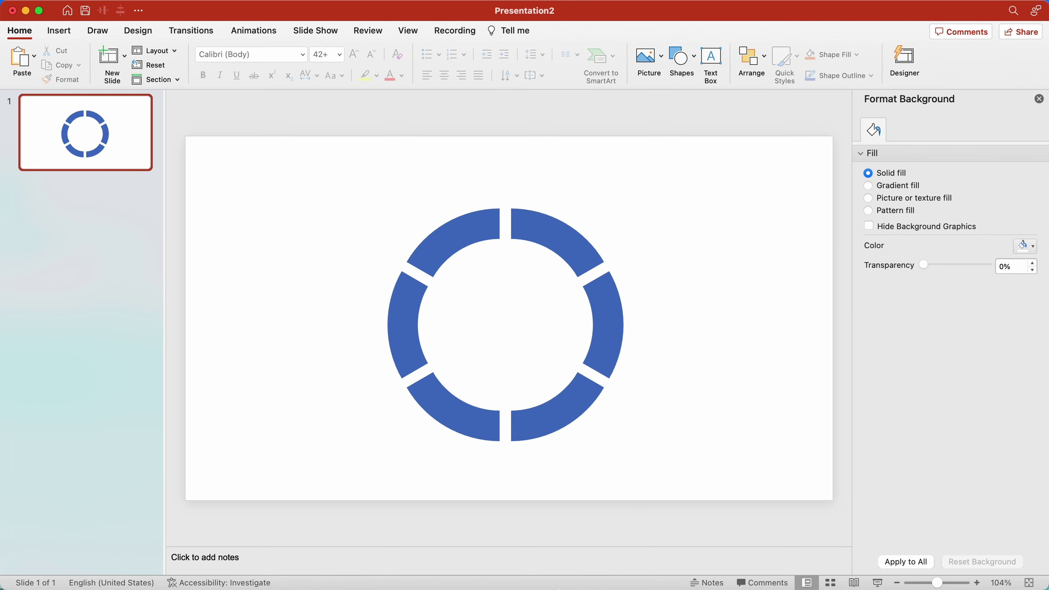
- Look through the fruit image pages, strawberry to pineapple, in Chrome, then minimise it
{"action": "left_click", "coordinate": [396, 564]}
{"action": "left_click", "coordinate": [289, 17]}
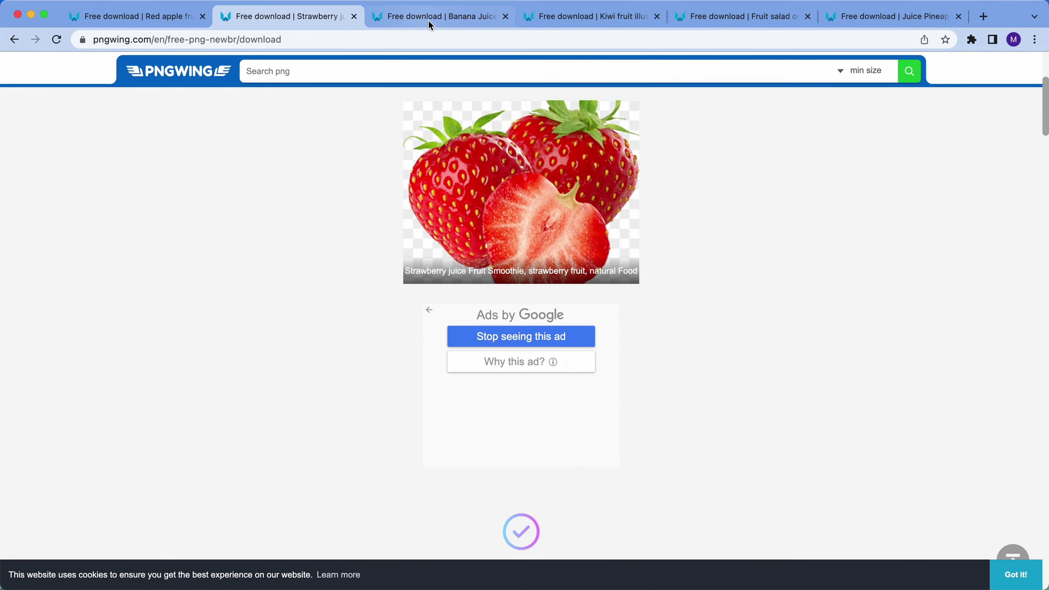
{"action": "left_click", "coordinate": [430, 26]}
{"action": "left_click", "coordinate": [545, 19]}
{"action": "left_click", "coordinate": [730, 19]}
{"action": "left_click", "coordinate": [826, 17]}
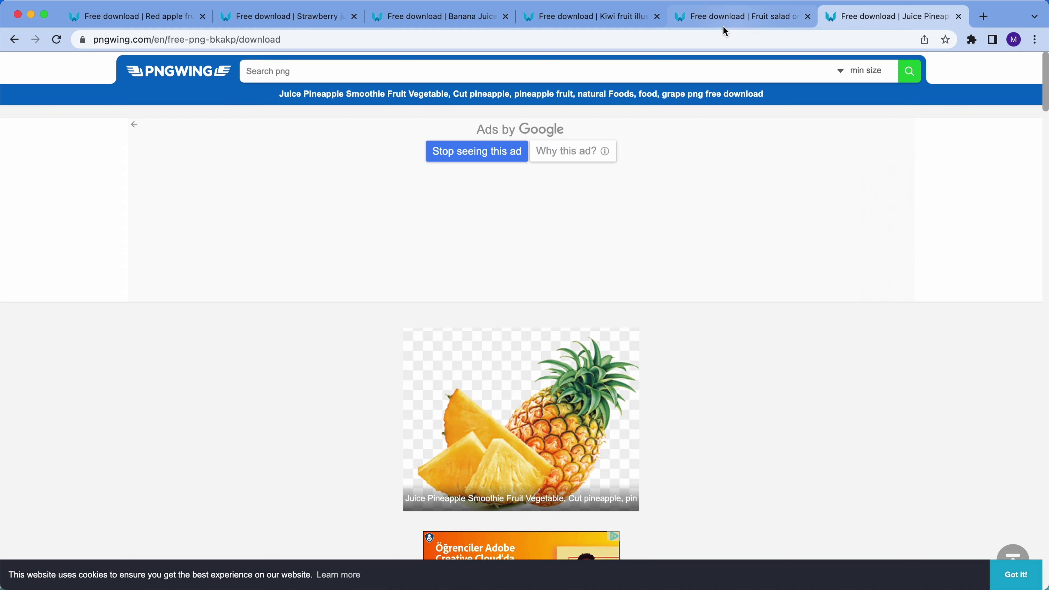
{"action": "left_click", "coordinate": [33, 15]}
- Insert the apple, strawberry, orange, banana, kiwi and pineapple PNGs from Downloads
{"action": "left_click", "coordinate": [61, 38]}
{"action": "left_click", "coordinate": [124, 58]}
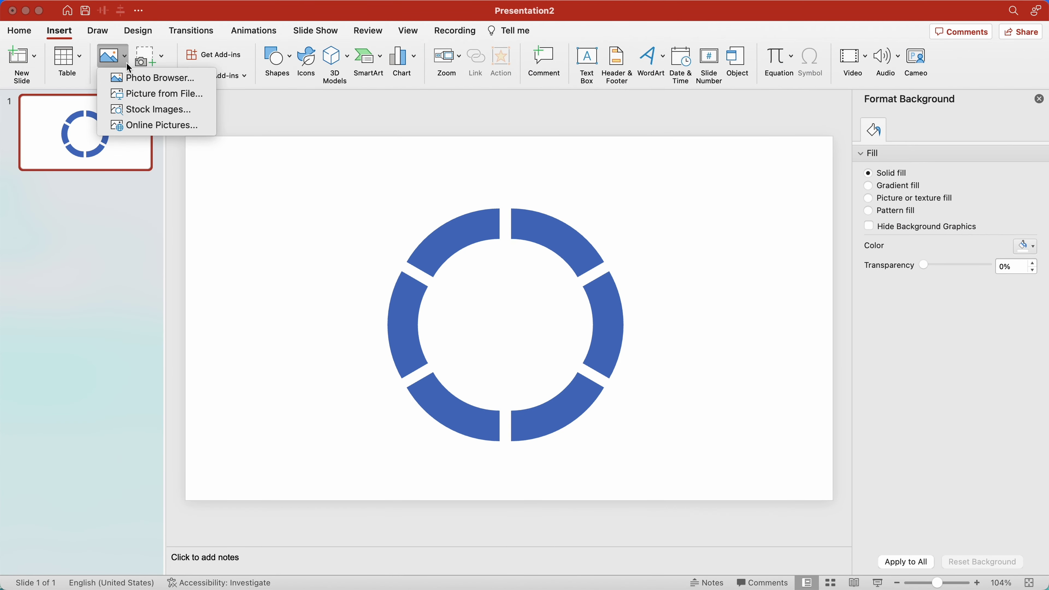
{"action": "left_click", "coordinate": [136, 90]}
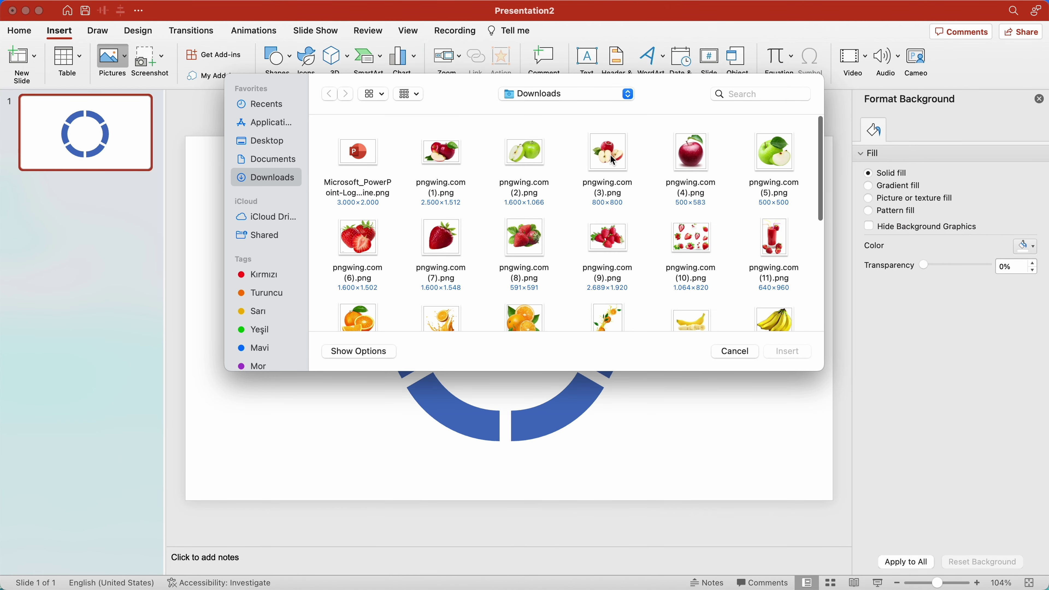
{"action": "scroll", "coordinate": [470, 223], "scroll_direction": "down", "scroll_amount": 2}
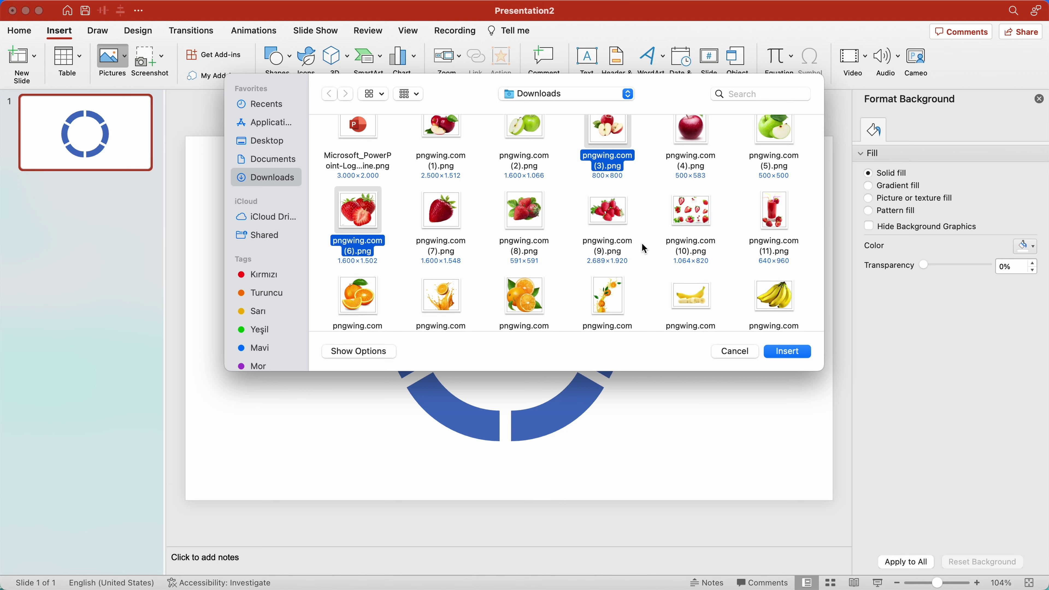
{"action": "scroll", "coordinate": [636, 249], "scroll_direction": "down", "scroll_amount": 4}
{"action": "scroll", "coordinate": [537, 256], "scroll_direction": "down", "scroll_amount": 3}
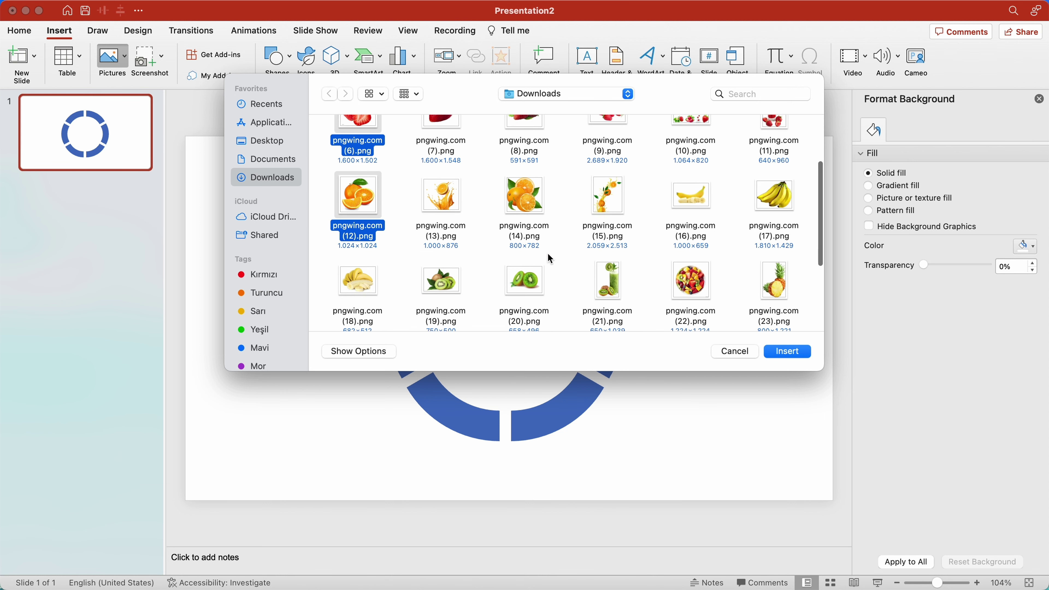
{"action": "scroll", "coordinate": [479, 278], "scroll_direction": "down", "scroll_amount": 3}
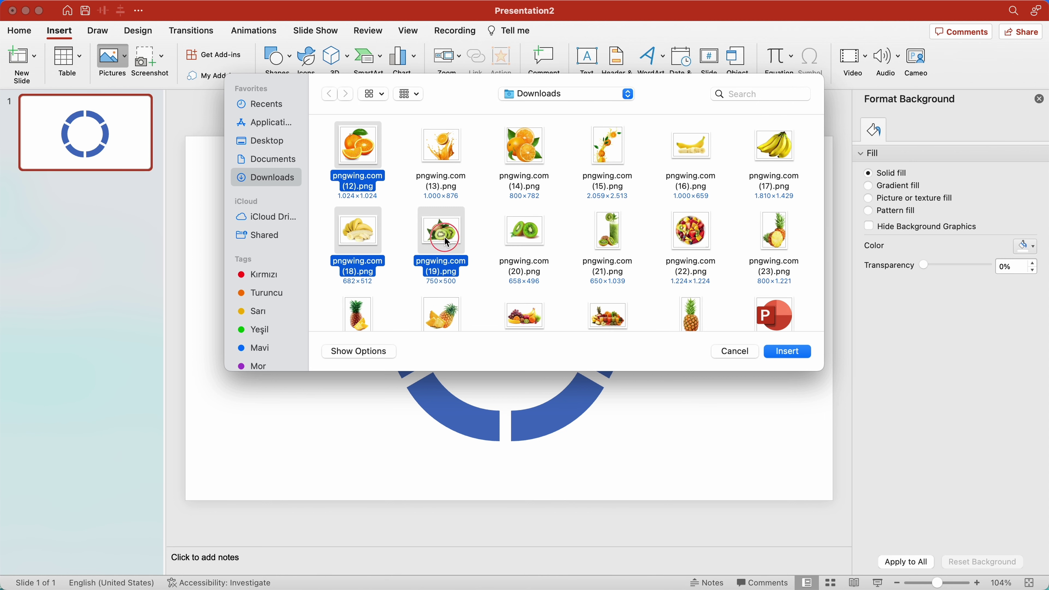
{"action": "scroll", "coordinate": [523, 278], "scroll_direction": "down", "scroll_amount": 4}
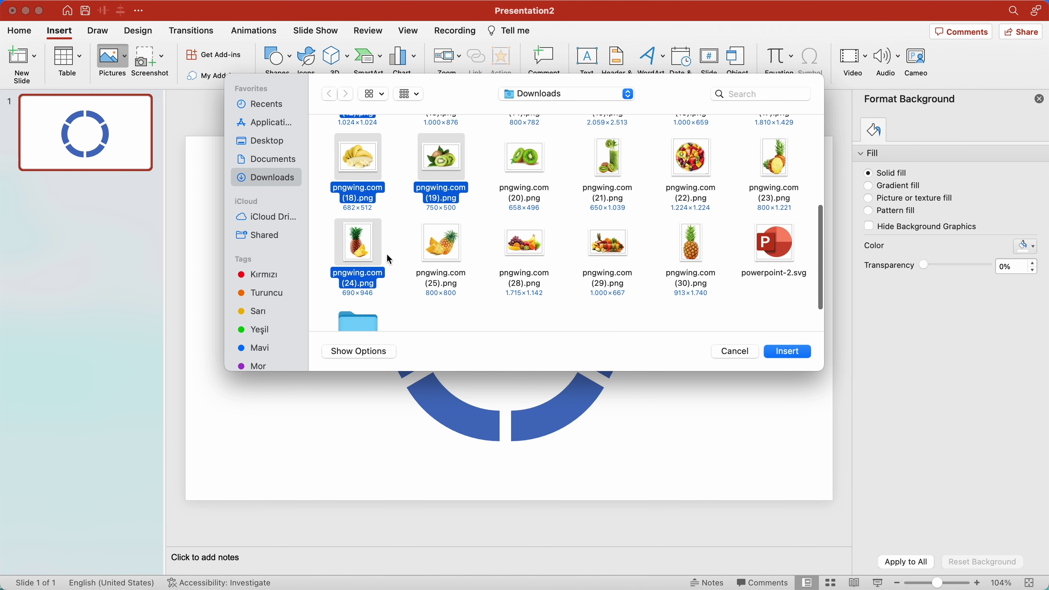
{"action": "left_click", "coordinate": [784, 353]}
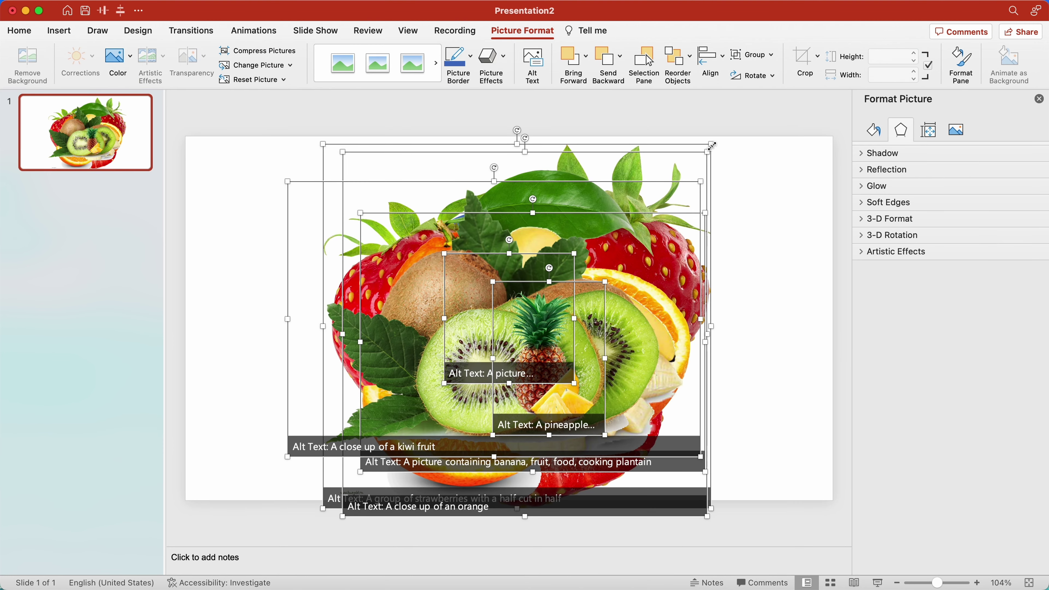
- Shrink the fruit pictures, move them top-left, and rotate the kiwi onto the right ring segment
{"action": "left_click_drag", "start_coordinate": [709, 172], "coordinate": [597, 287]}
{"action": "left_click_drag", "start_coordinate": [537, 337], "coordinate": [285, 169]}
{"action": "left_click", "coordinate": [445, 125]}
{"action": "mouse_move", "coordinate": [481, 334]}
{"action": "left_mouse_down"}
{"action": "mouse_move", "coordinate": [460, 355]}
{"action": "mouse_move", "coordinate": [620, 340]}
{"action": "left_mouse_up"}
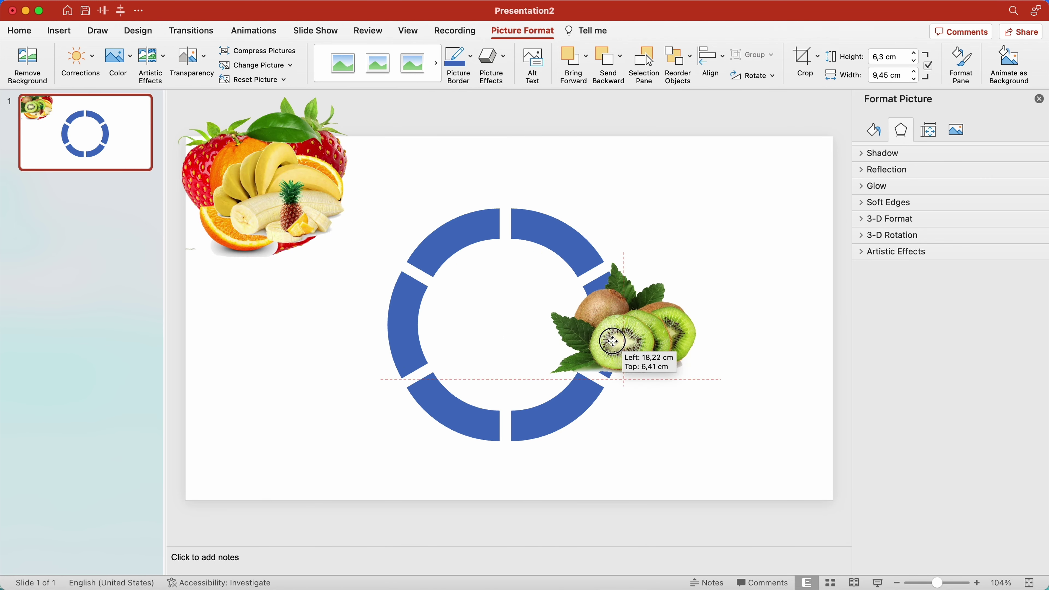
{"action": "left_click_drag", "start_coordinate": [623, 243], "coordinate": [554, 292]}
{"action": "left_click_drag", "start_coordinate": [653, 336], "coordinate": [617, 342]}
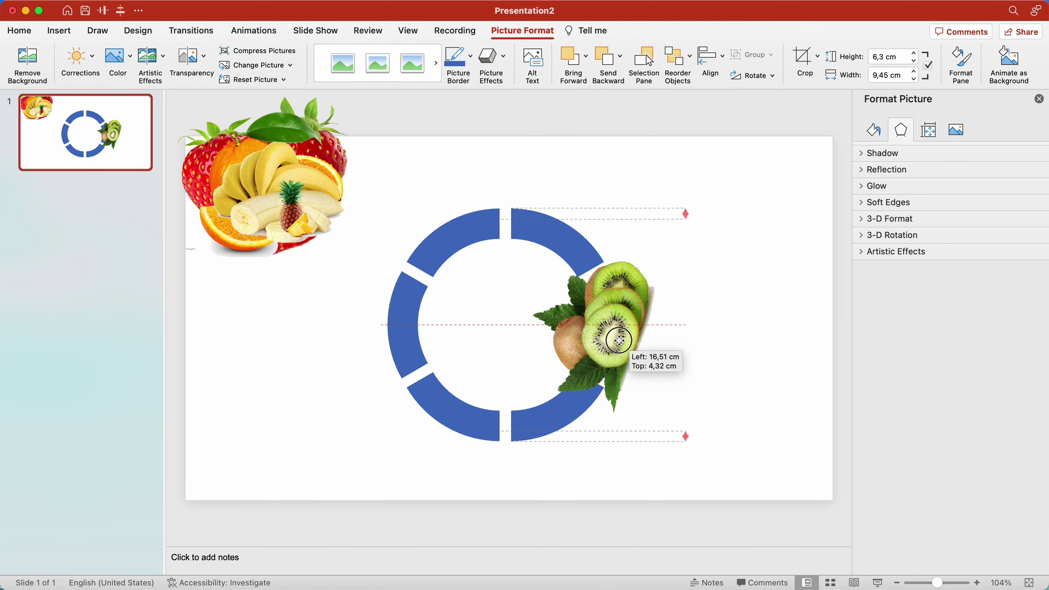
- Clip the kiwi into the right ring segment via Send to Back and Merge Shapes
{"action": "right_click", "coordinate": [659, 315]}
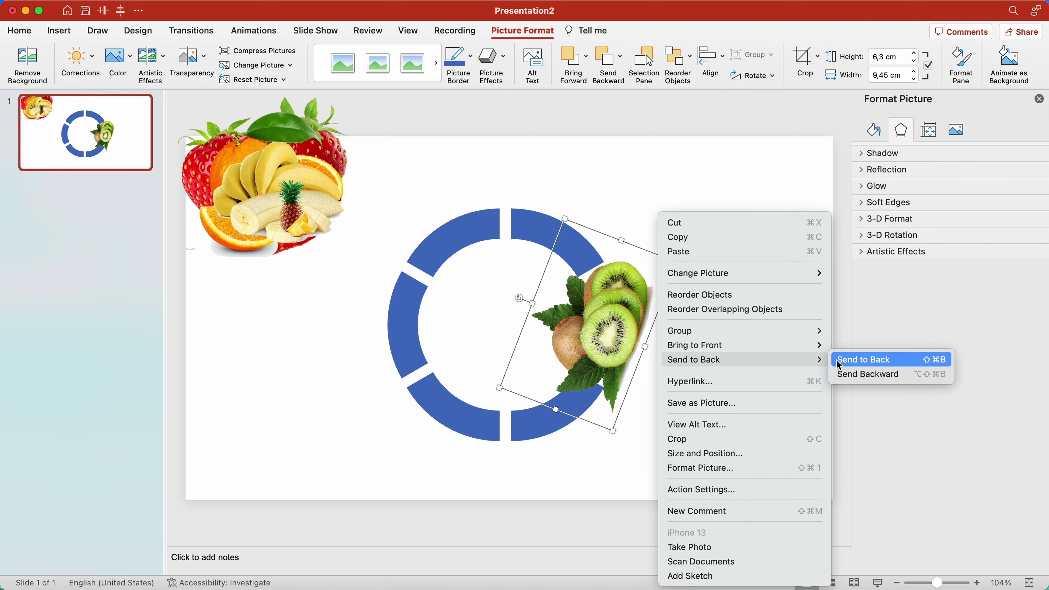
{"action": "left_click", "coordinate": [850, 359]}
{"action": "left_click", "coordinate": [605, 331], "text": "shift"}
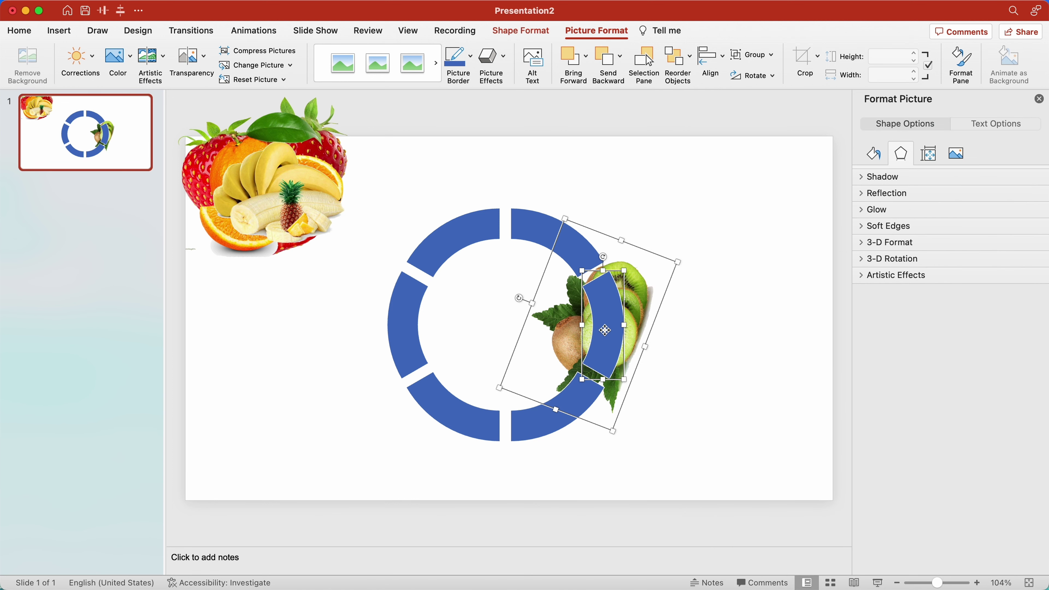
{"action": "left_click", "coordinate": [520, 31]}
{"action": "left_click", "coordinate": [198, 77]}
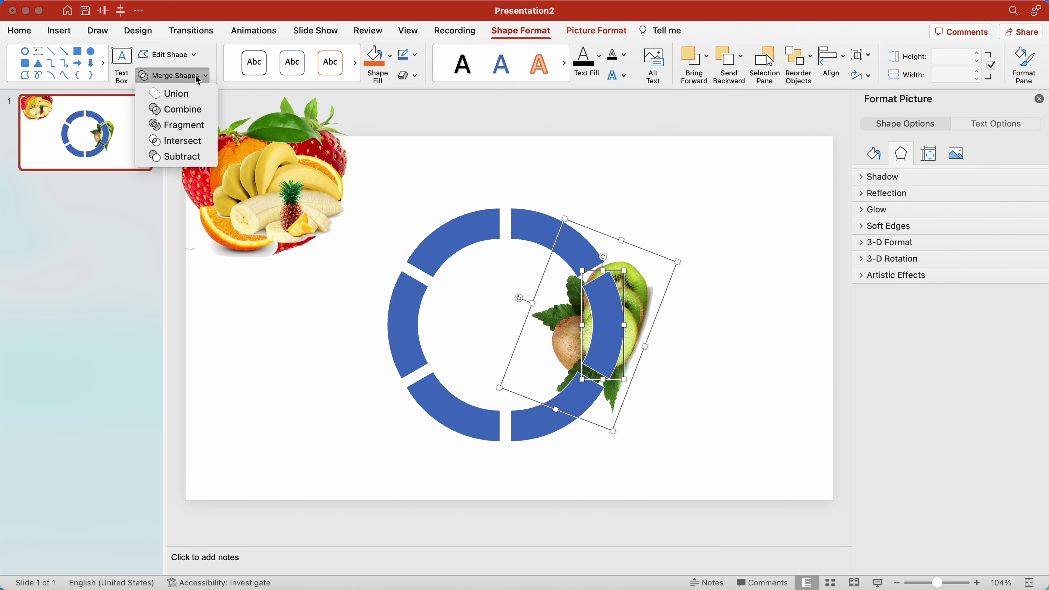
{"action": "left_click", "coordinate": [183, 141]}
{"action": "left_click", "coordinate": [698, 316]}
- Enlarge the pineapple over the lower-right ring segment and clip it into that segment
{"action": "left_click_drag", "start_coordinate": [279, 220], "coordinate": [544, 417]}
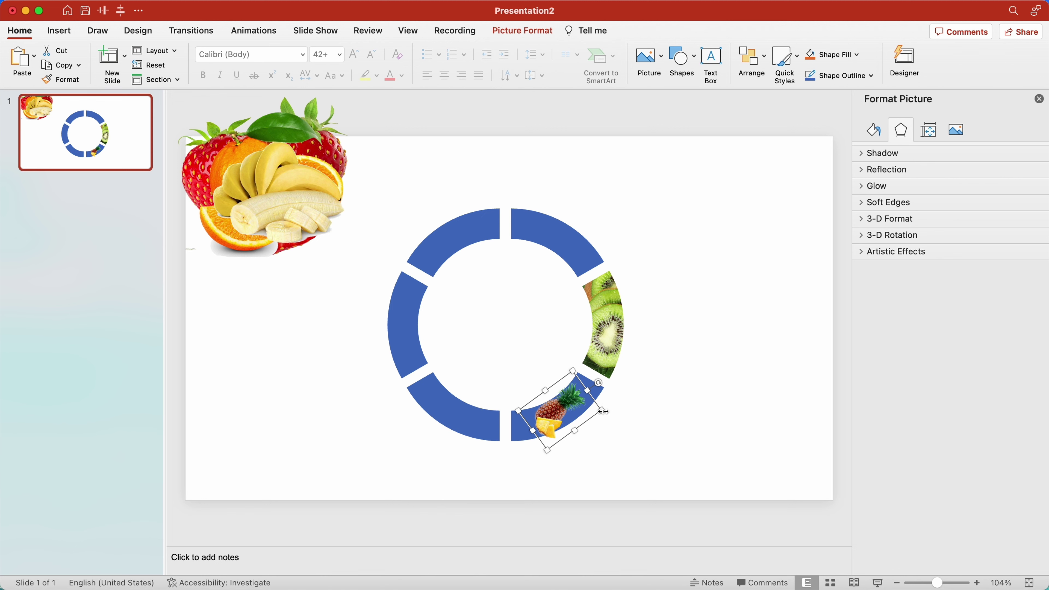
{"action": "mouse_move", "coordinate": [603, 411]}
{"action": "left_mouse_down"}
{"action": "mouse_move", "coordinate": [655, 410]}
{"action": "mouse_move", "coordinate": [585, 417]}
{"action": "mouse_move", "coordinate": [702, 407]}
{"action": "mouse_move", "coordinate": [545, 436]}
{"action": "mouse_move", "coordinate": [656, 424]}
{"action": "left_mouse_up"}
{"action": "right_click", "coordinate": [677, 434]}
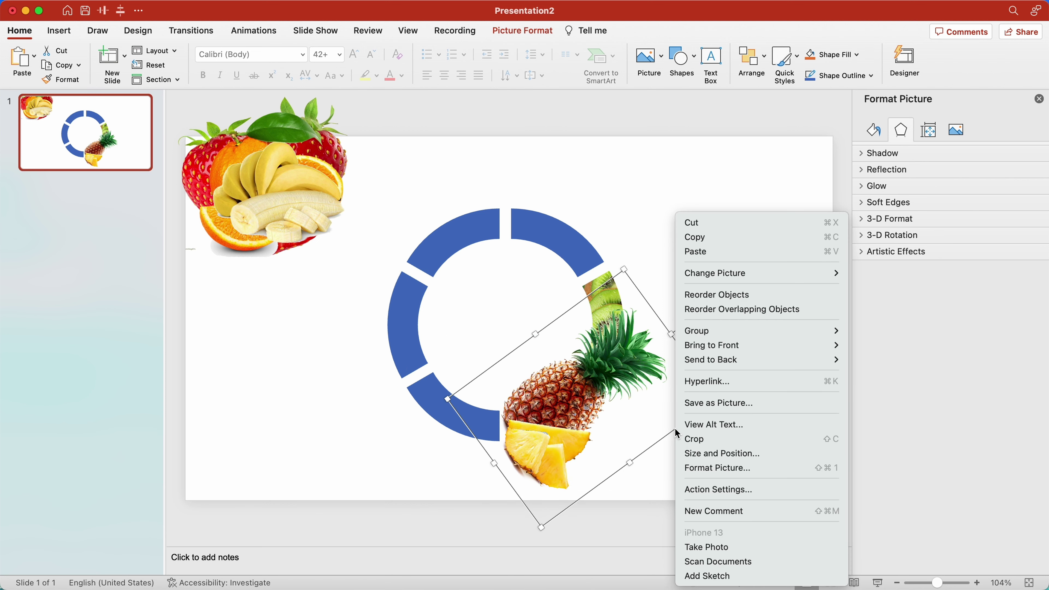
{"action": "left_click", "coordinate": [868, 360]}
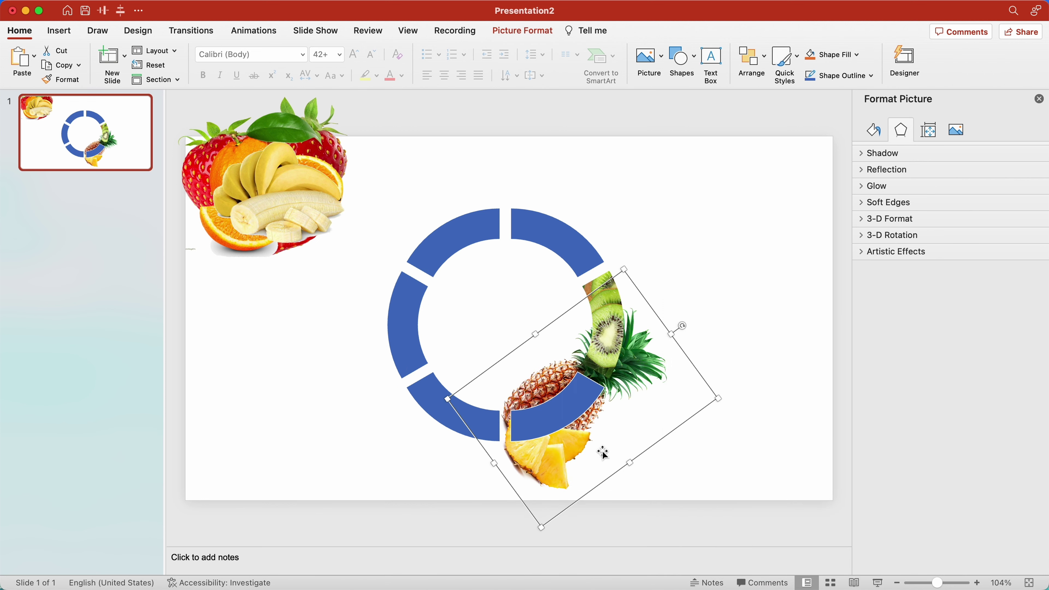
{"action": "left_click", "coordinate": [555, 411], "text": "shift"}
{"action": "left_click", "coordinate": [499, 30]}
{"action": "left_click", "coordinate": [176, 140]}
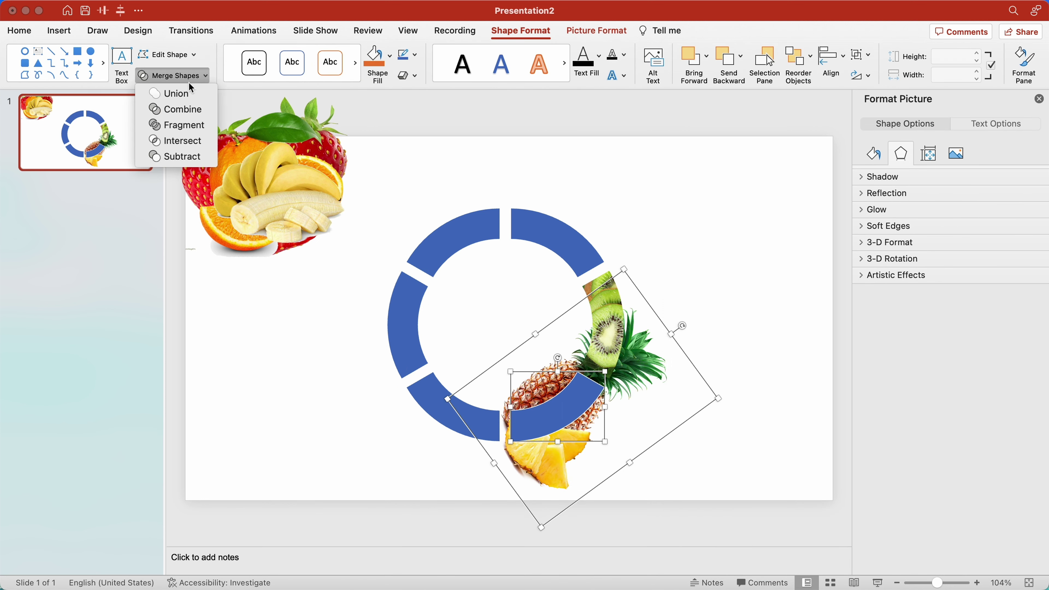
{"action": "left_click", "coordinate": [178, 206]}
- Arrange the orange, bananas and strawberries around the ring and enlarge the apple over the lower-left segment
{"action": "mouse_move", "coordinate": [327, 141]}
{"action": "left_mouse_down"}
{"action": "mouse_move", "coordinate": [328, 129]}
{"action": "mouse_move", "coordinate": [351, 250]}
{"action": "mouse_move", "coordinate": [380, 266]}
{"action": "left_mouse_up"}
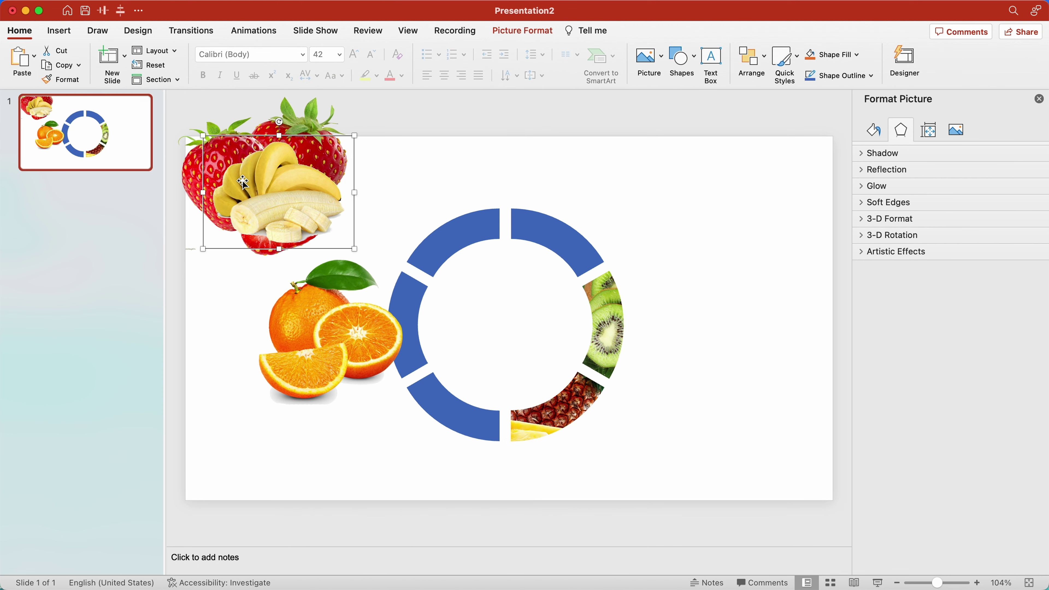
{"action": "left_click_drag", "start_coordinate": [244, 182], "coordinate": [569, 196]}
{"action": "left_click_drag", "start_coordinate": [268, 190], "coordinate": [400, 202]}
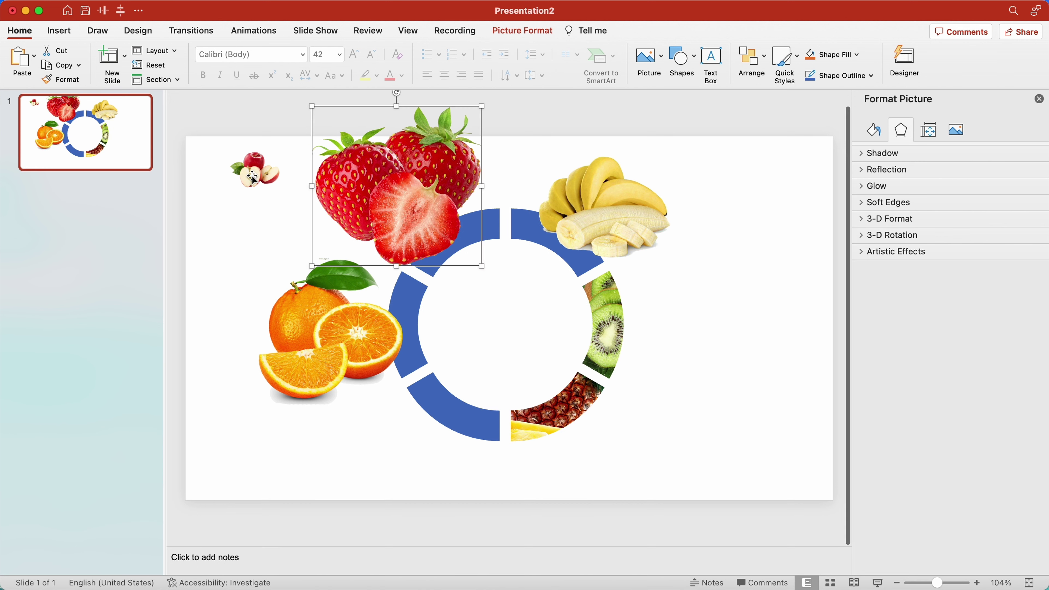
{"action": "mouse_move", "coordinate": [253, 178]}
{"action": "left_mouse_down"}
{"action": "mouse_move", "coordinate": [387, 364]}
{"action": "mouse_move", "coordinate": [406, 433]}
{"action": "mouse_move", "coordinate": [335, 505]}
{"action": "left_mouse_up"}
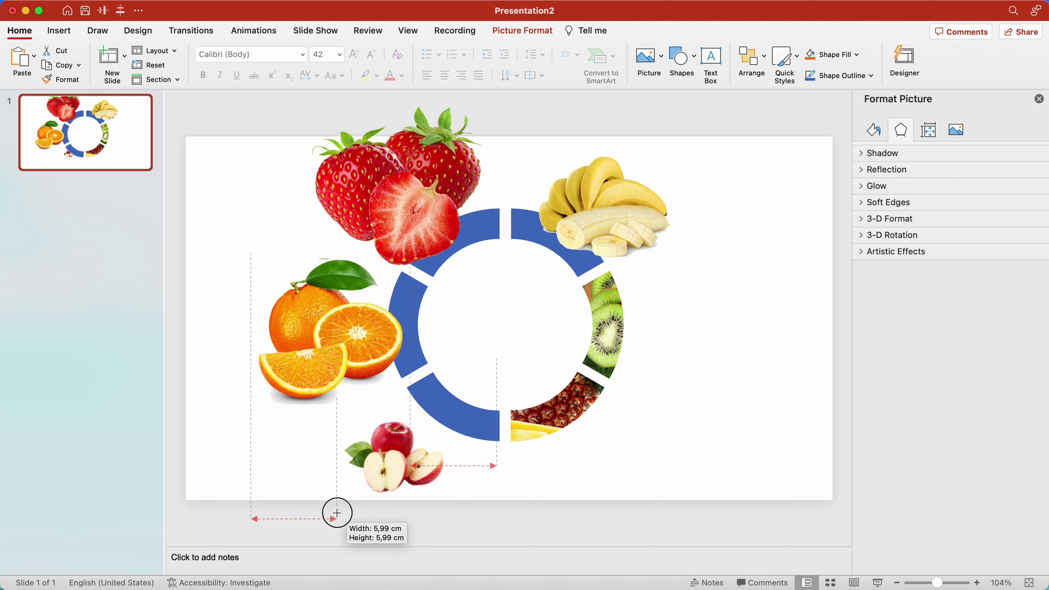
{"action": "left_click_drag", "start_coordinate": [392, 467], "coordinate": [479, 425]}
{"action": "mouse_move", "coordinate": [406, 461]}
{"action": "left_mouse_down"}
{"action": "mouse_move", "coordinate": [372, 487]}
{"action": "mouse_move", "coordinate": [439, 425]}
{"action": "left_mouse_up"}
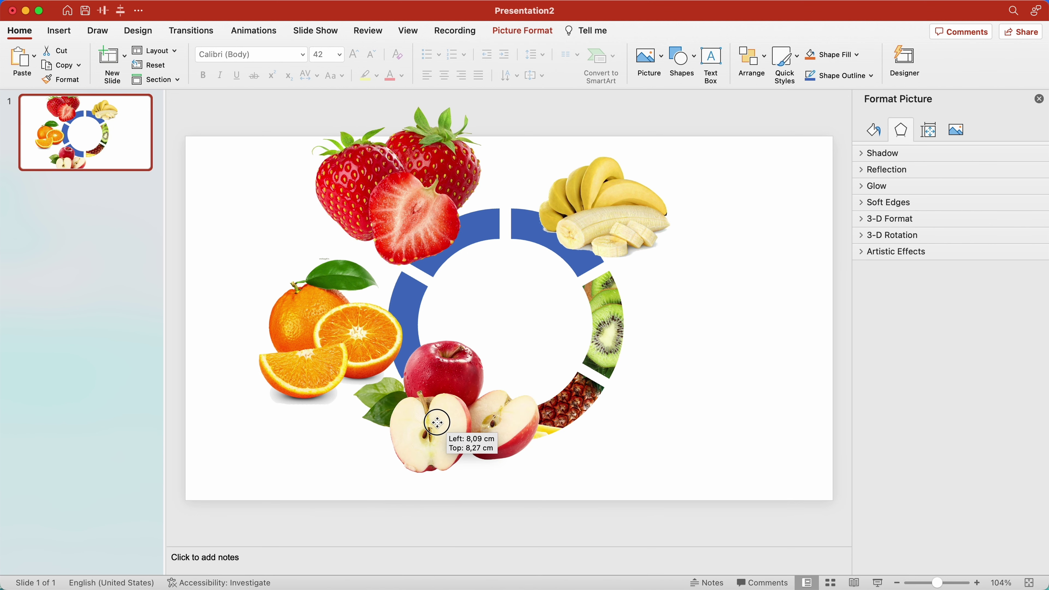
- Clip the apple into the lower-left ring segment
{"action": "right_click", "coordinate": [439, 426]}
{"action": "left_click", "coordinate": [646, 359]}
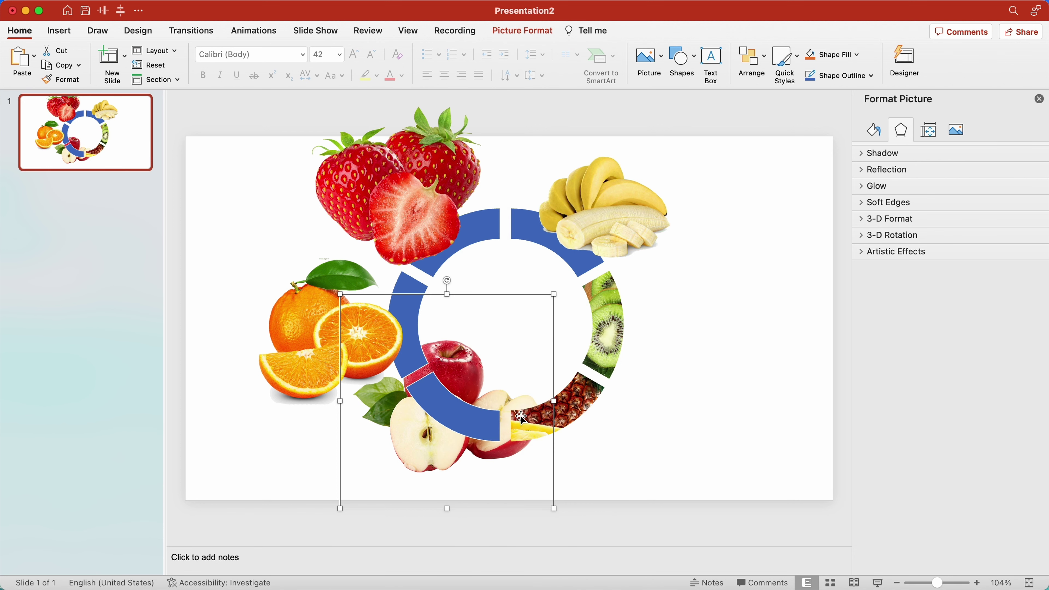
{"action": "left_click", "coordinate": [457, 422], "text": "shift"}
{"action": "left_click", "coordinate": [521, 30]}
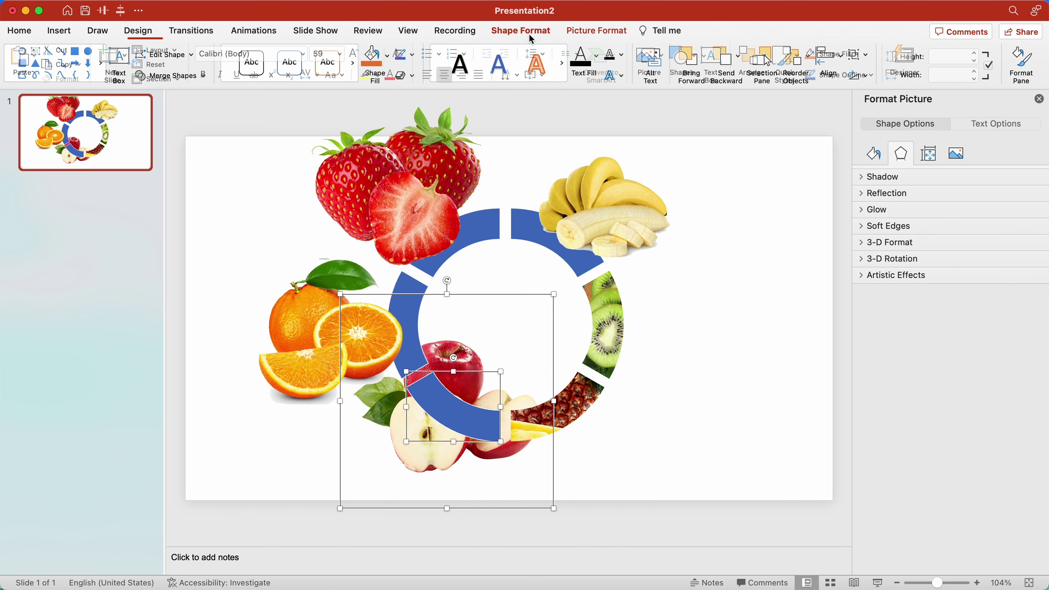
{"action": "left_click", "coordinate": [193, 79]}
{"action": "left_click", "coordinate": [177, 140]}
- Move the orange over the left ring segment and clip it into that segment
{"action": "left_click", "coordinate": [353, 345]}
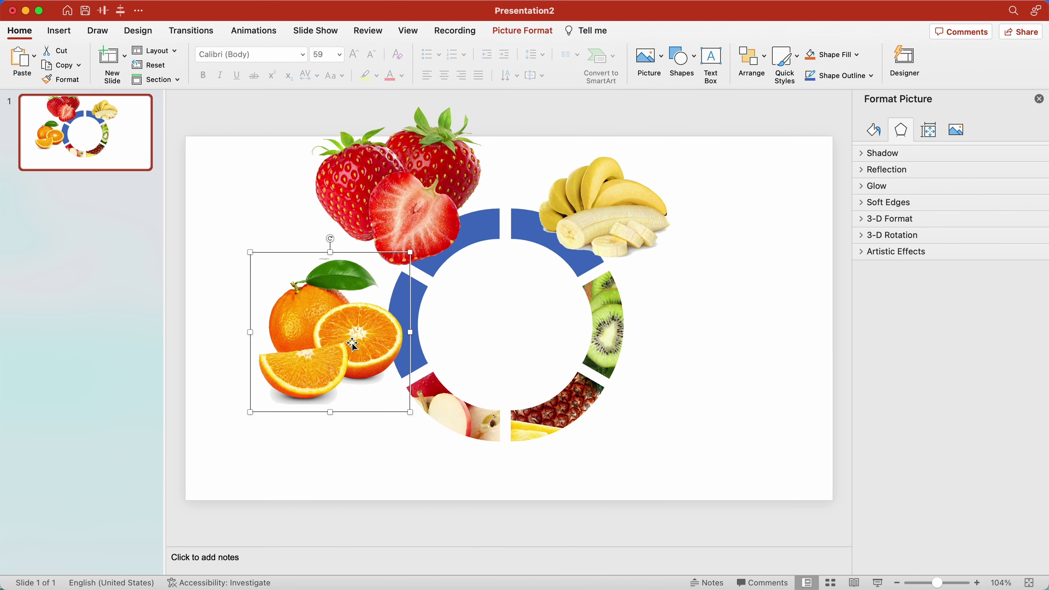
{"action": "left_click_drag", "start_coordinate": [324, 359], "coordinate": [414, 348]}
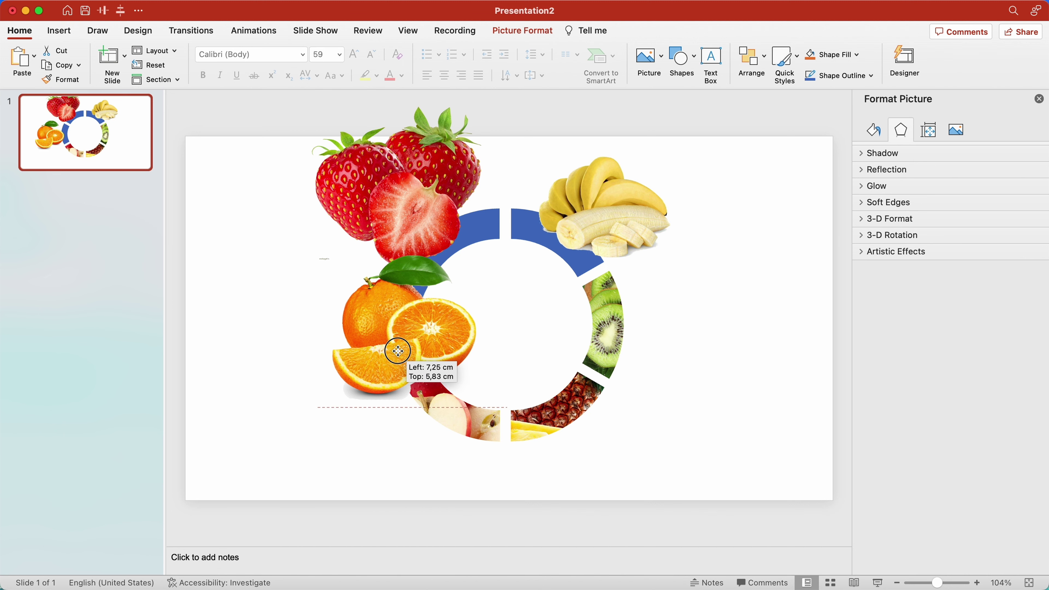
{"action": "right_click", "coordinate": [359, 370]}
{"action": "left_click", "coordinate": [567, 360]}
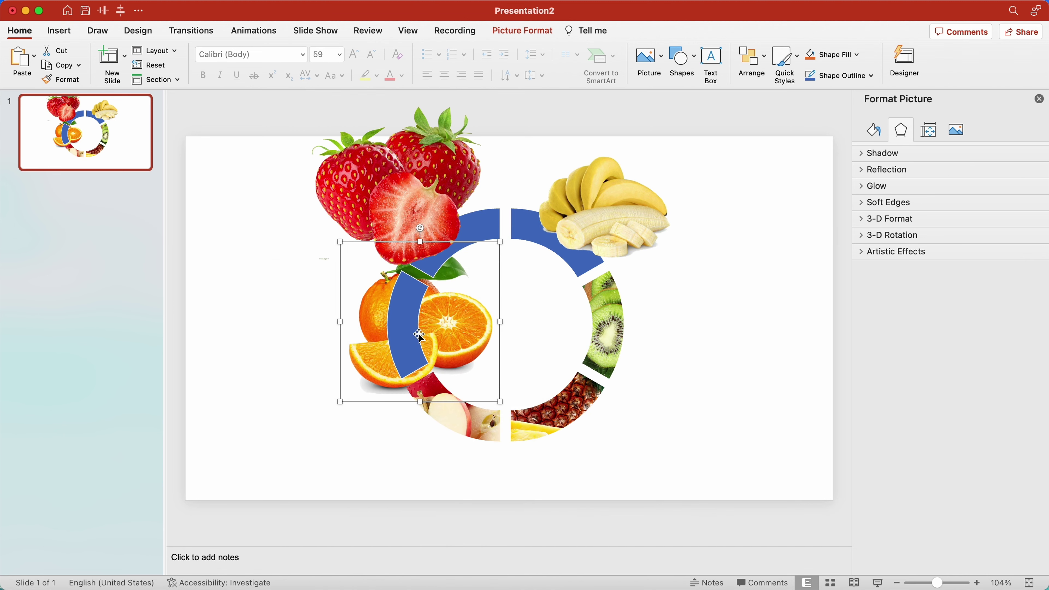
{"action": "left_click", "coordinate": [413, 330], "text": "shift"}
{"action": "left_click", "coordinate": [520, 30]}
{"action": "left_click", "coordinate": [169, 75]}
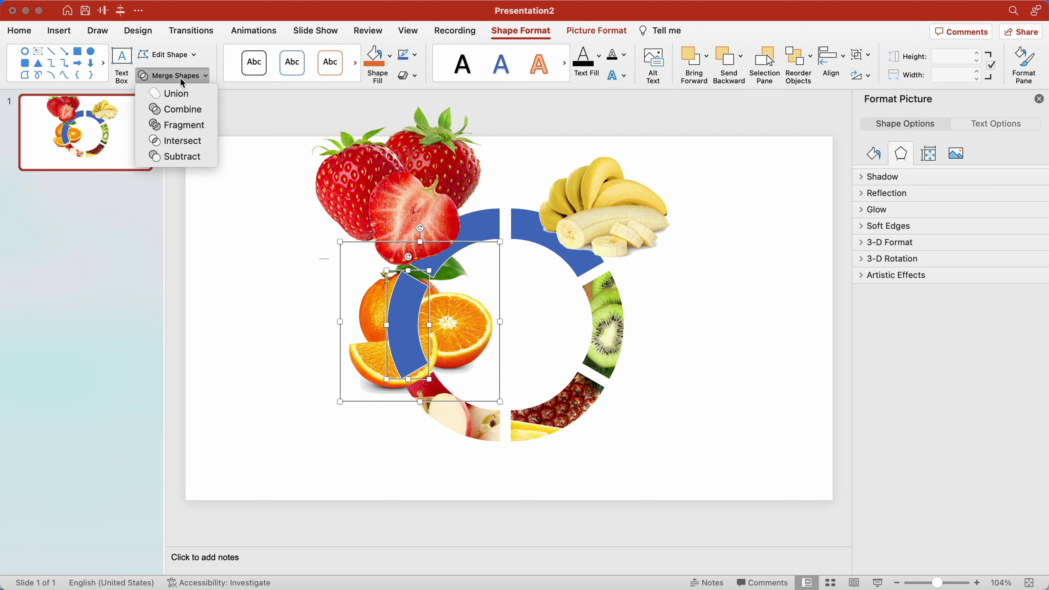
{"action": "left_click", "coordinate": [176, 141]}
- Place the strawberries behind the top-left ring segment and select both for merging
{"action": "left_click_drag", "start_coordinate": [371, 193], "coordinate": [415, 223]}
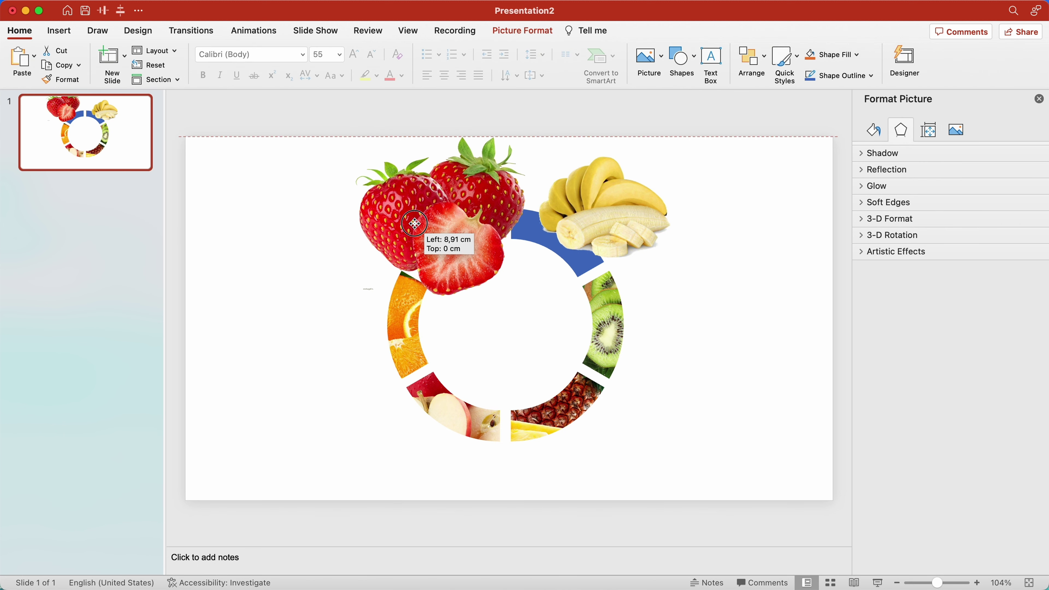
{"action": "right_click", "coordinate": [358, 281]}
{"action": "mouse_move", "coordinate": [450, 360]}
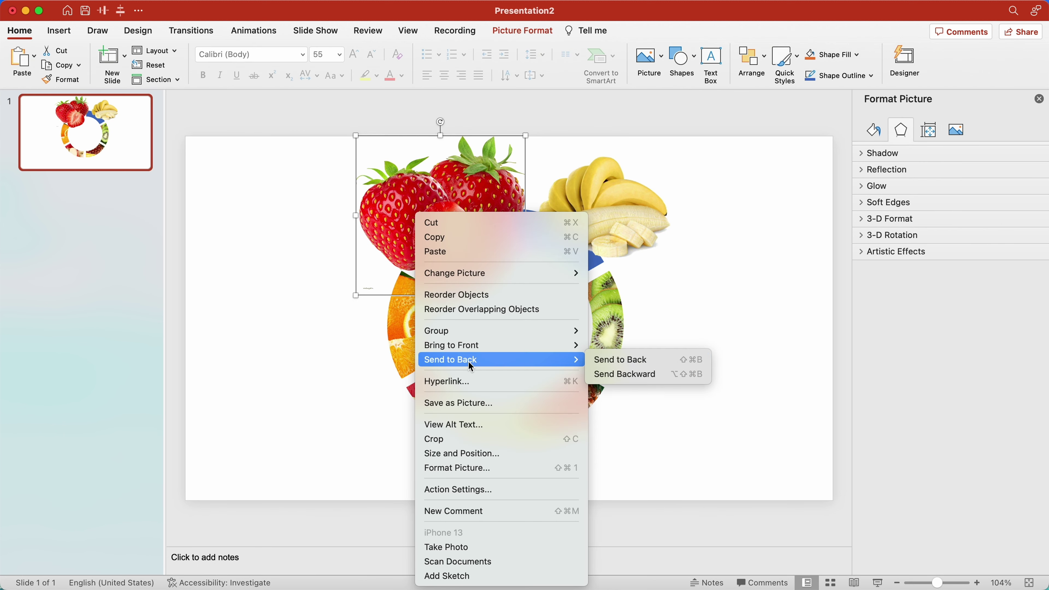
{"action": "left_click", "coordinate": [619, 365]}
{"action": "left_click", "coordinate": [458, 248], "text": "shift"}
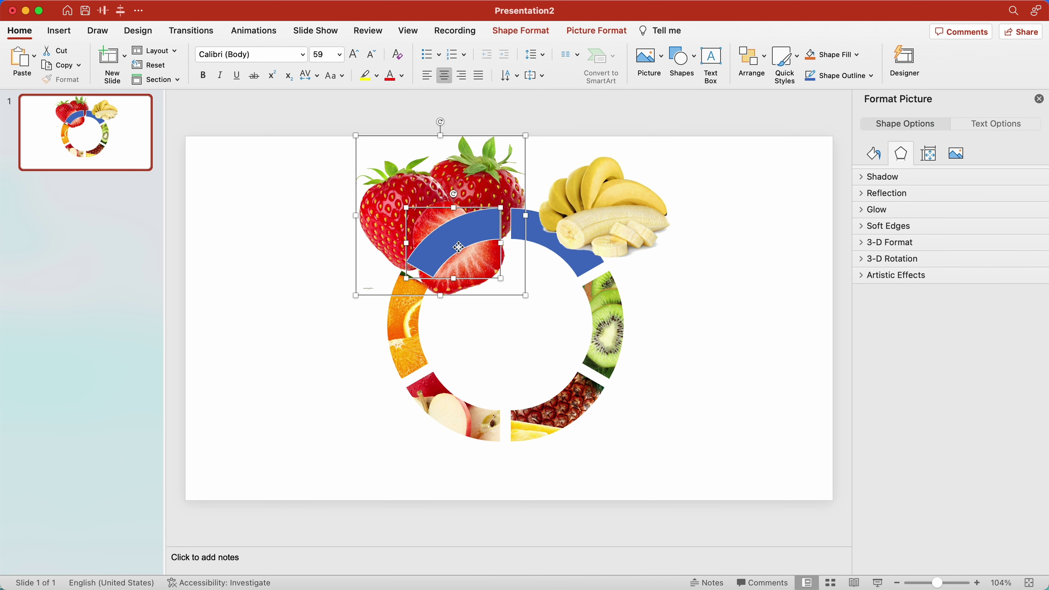
{"action": "left_click", "coordinate": [521, 30]}
{"action": "left_click", "coordinate": [174, 76]}
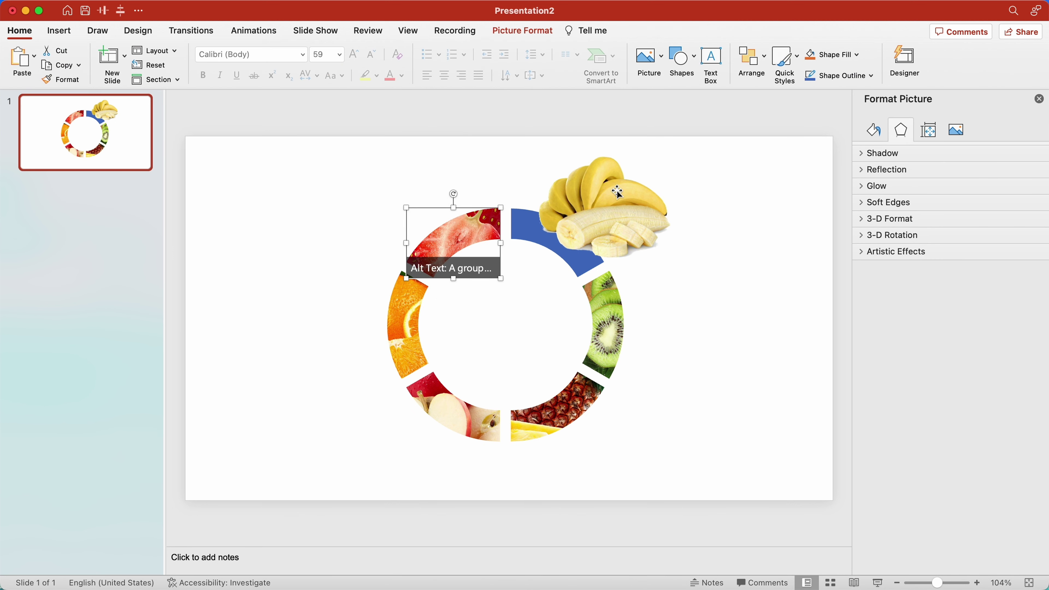
- Clip the bananas into the top-right segment with Send to Back and Merge Shapes Intersect
{"action": "left_click_drag", "start_coordinate": [617, 192], "coordinate": [587, 226]}
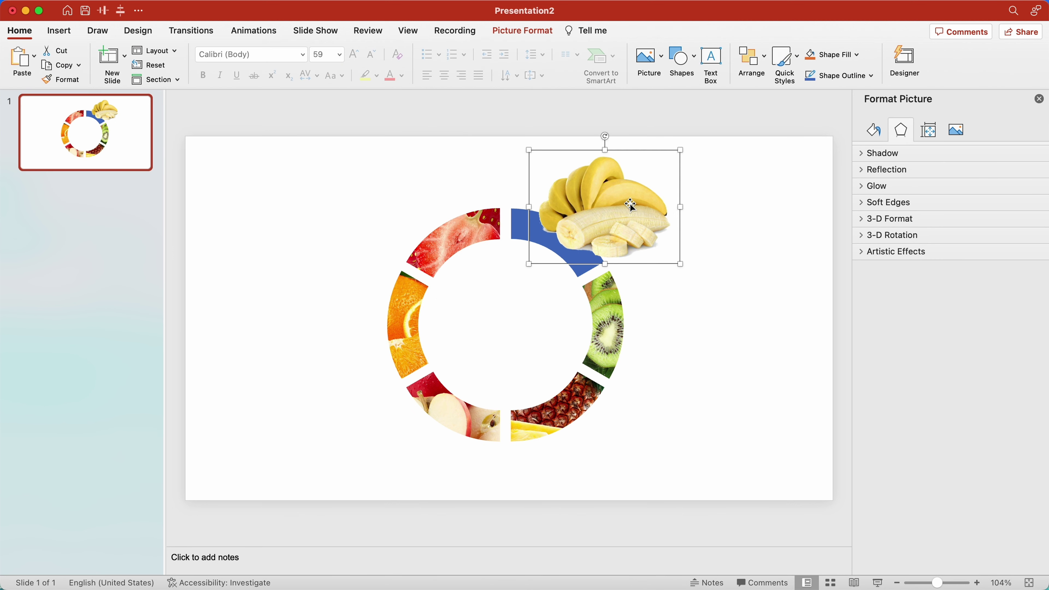
{"action": "right_click", "coordinate": [587, 226]}
{"action": "left_click", "coordinate": [850, 359]}
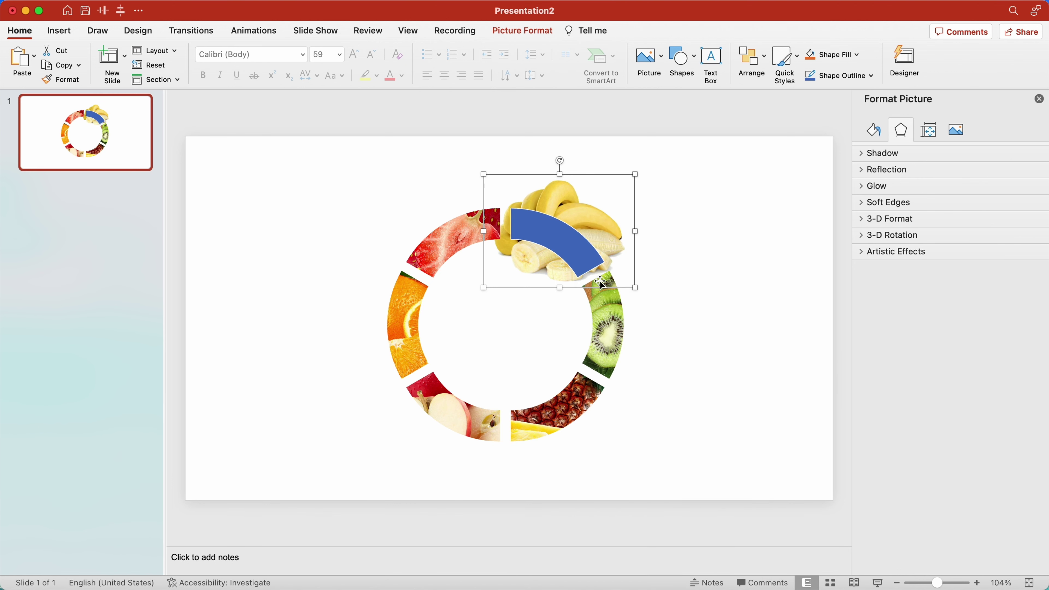
{"action": "left_click", "coordinate": [566, 239], "text": "shift"}
{"action": "left_click", "coordinate": [518, 30]}
{"action": "left_click", "coordinate": [169, 75]}
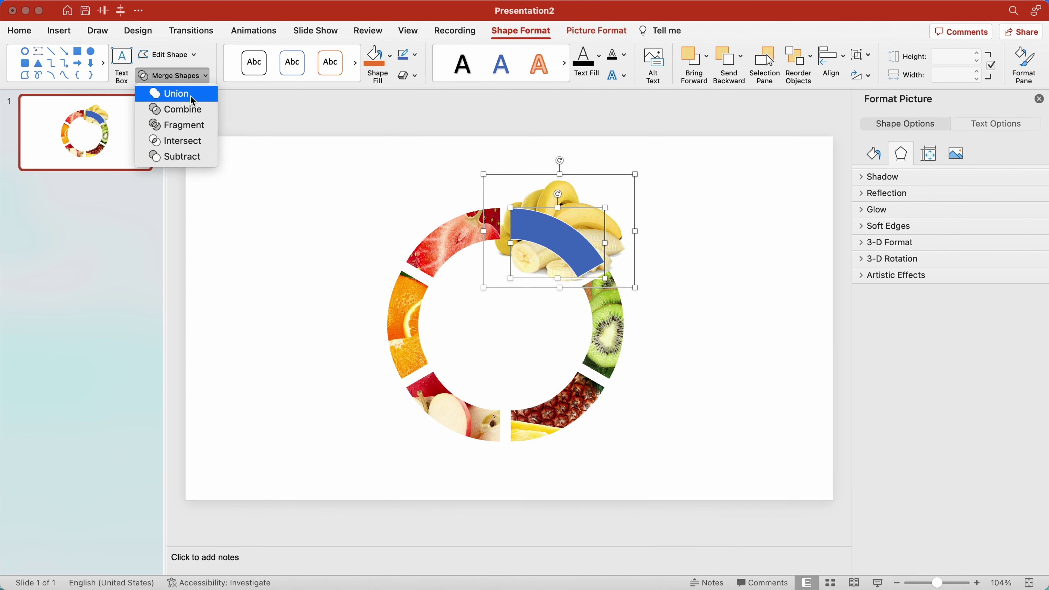
{"action": "left_click", "coordinate": [183, 142]}
{"action": "left_click", "coordinate": [183, 143]}
- Insert the fruit-bowl and juice-glasses pictures from file and separate them on the slide
{"action": "left_click", "coordinate": [58, 31]}
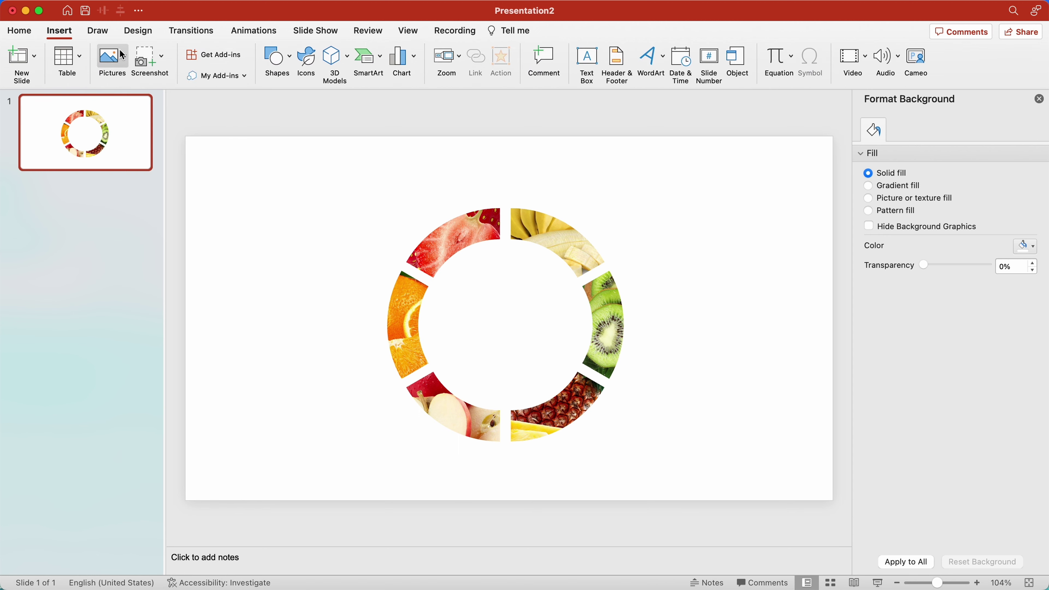
{"action": "left_click", "coordinate": [112, 61]}
{"action": "left_click", "coordinate": [165, 91]}
{"action": "scroll", "coordinate": [393, 227], "scroll_direction": "down", "scroll_amount": 5}
{"action": "scroll", "coordinate": [392, 227], "scroll_direction": "down", "scroll_amount": 3}
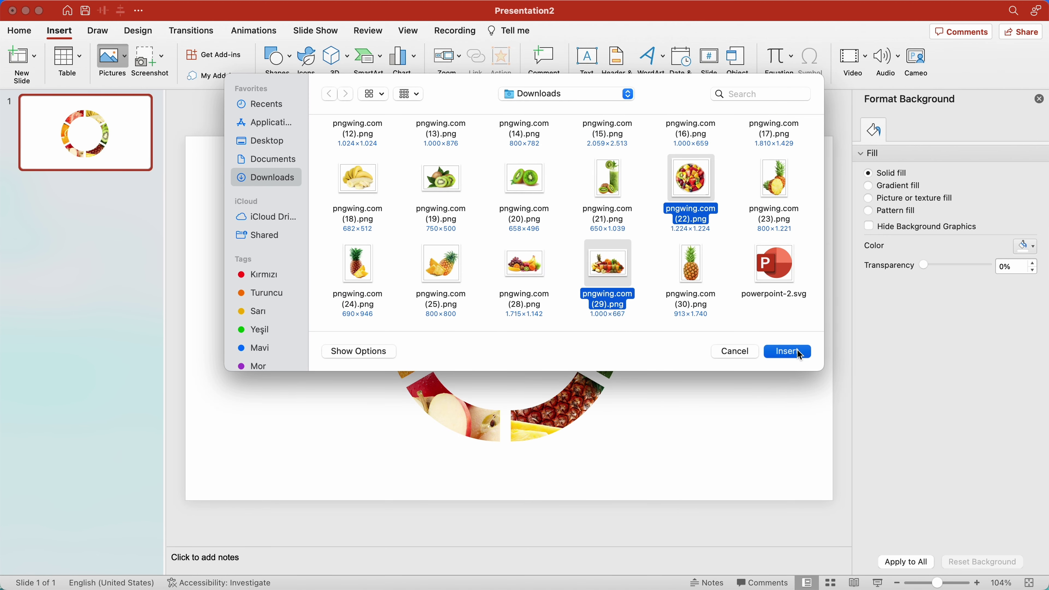
{"action": "left_click", "coordinate": [789, 351]}
{"action": "mouse_move", "coordinate": [693, 292]}
{"action": "left_mouse_down"}
{"action": "mouse_move", "coordinate": [360, 268]}
{"action": "mouse_move", "coordinate": [372, 264]}
{"action": "left_mouse_up"}
{"action": "left_click", "coordinate": [746, 195]}
{"action": "left_click", "coordinate": [940, 98]}
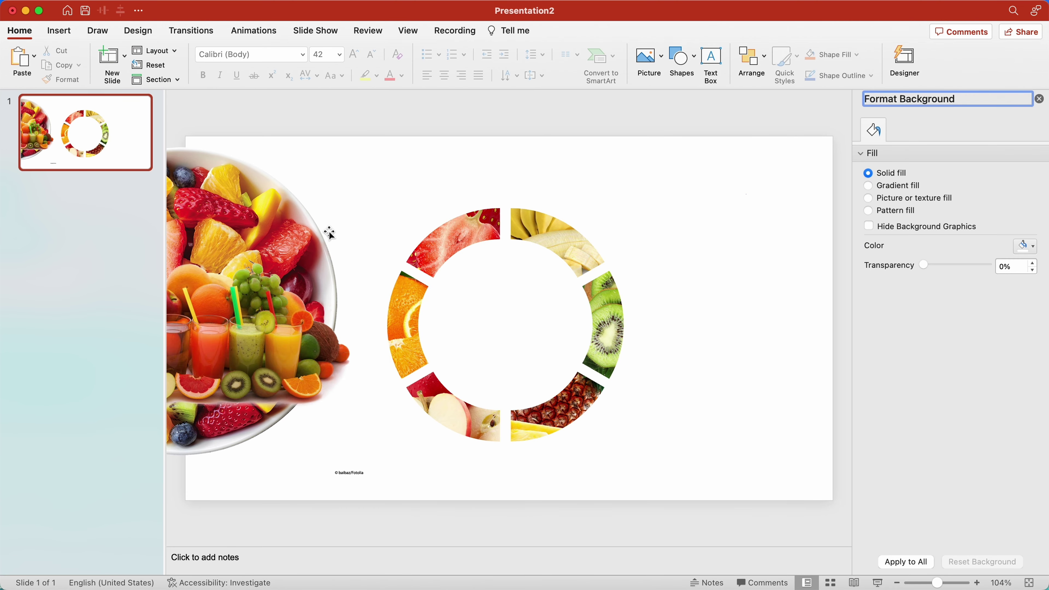
{"action": "mouse_move", "coordinate": [329, 233]}
{"action": "left_mouse_down"}
{"action": "mouse_move", "coordinate": [274, 167]}
{"action": "mouse_move", "coordinate": [272, 134]}
{"action": "left_mouse_up"}
- Shrink the fruit-bowl picture to about 13 cm and crop its right and bottom edges
{"action": "left_click", "coordinate": [274, 263]}
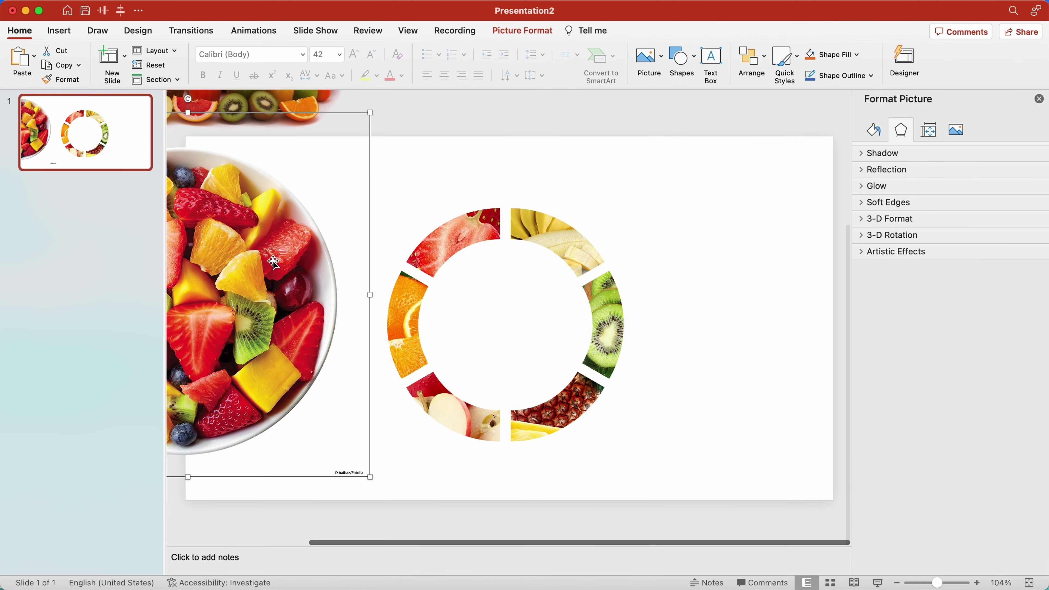
{"action": "left_click_drag", "start_coordinate": [370, 114], "coordinate": [378, 191]}
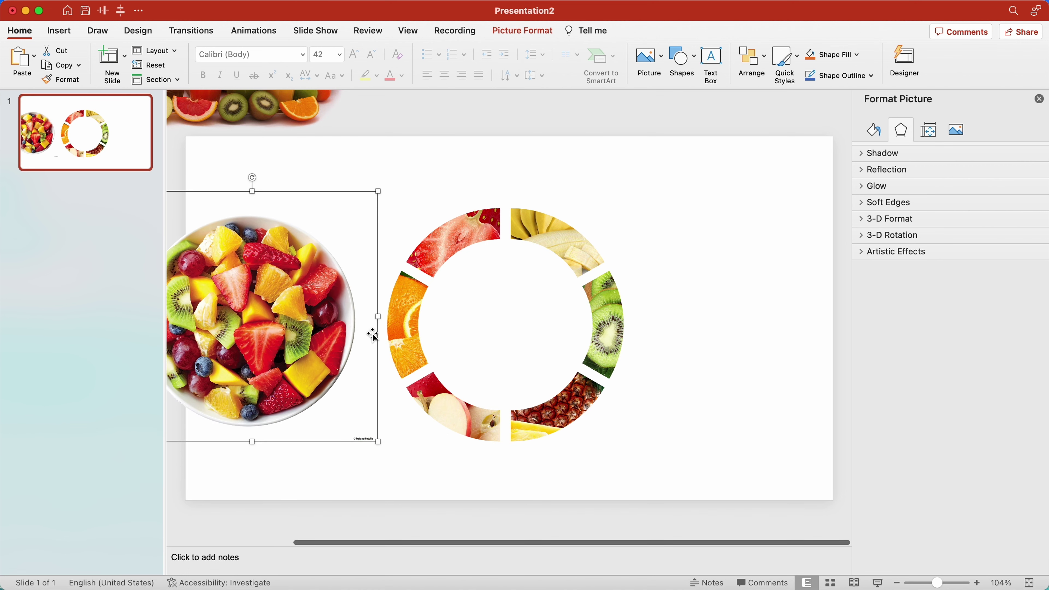
{"action": "left_click", "coordinate": [522, 30]}
{"action": "left_click", "coordinate": [804, 58]}
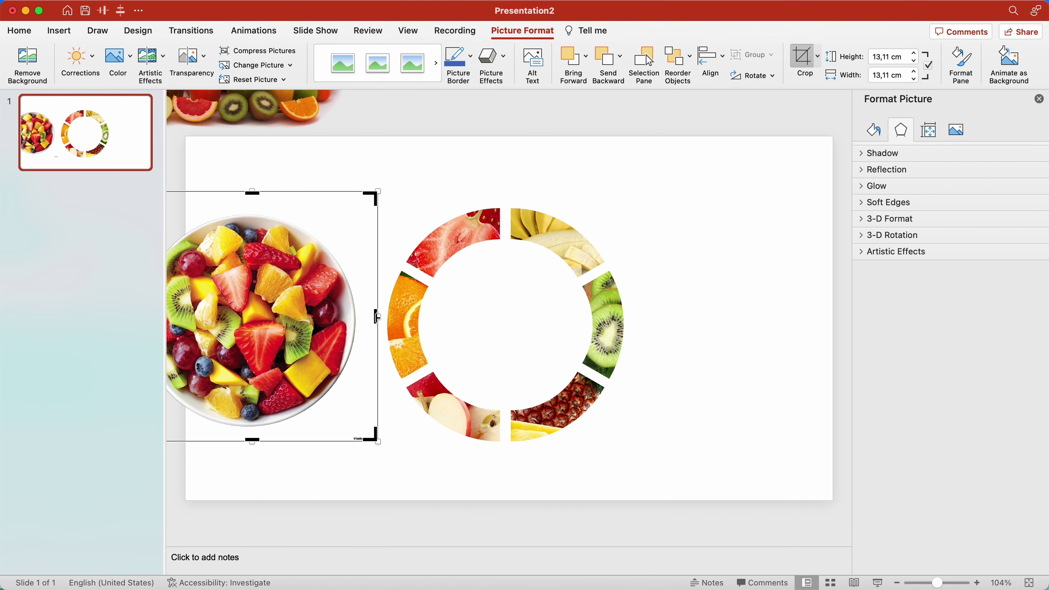
{"action": "left_click_drag", "start_coordinate": [376, 317], "coordinate": [360, 317]}
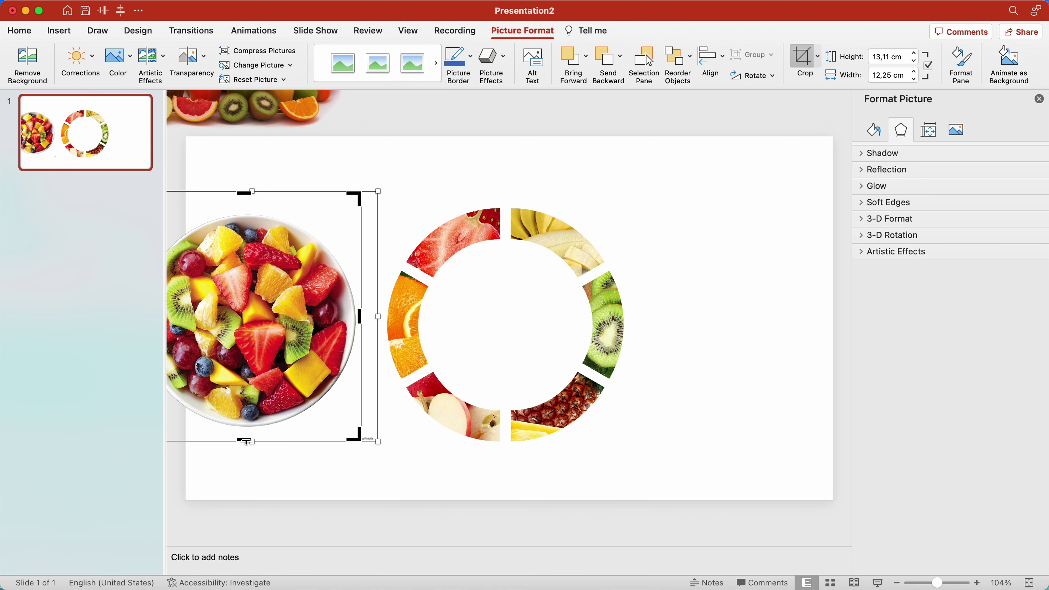
{"action": "left_click_drag", "start_coordinate": [246, 441], "coordinate": [247, 433]}
{"action": "left_click", "coordinate": [702, 454]}
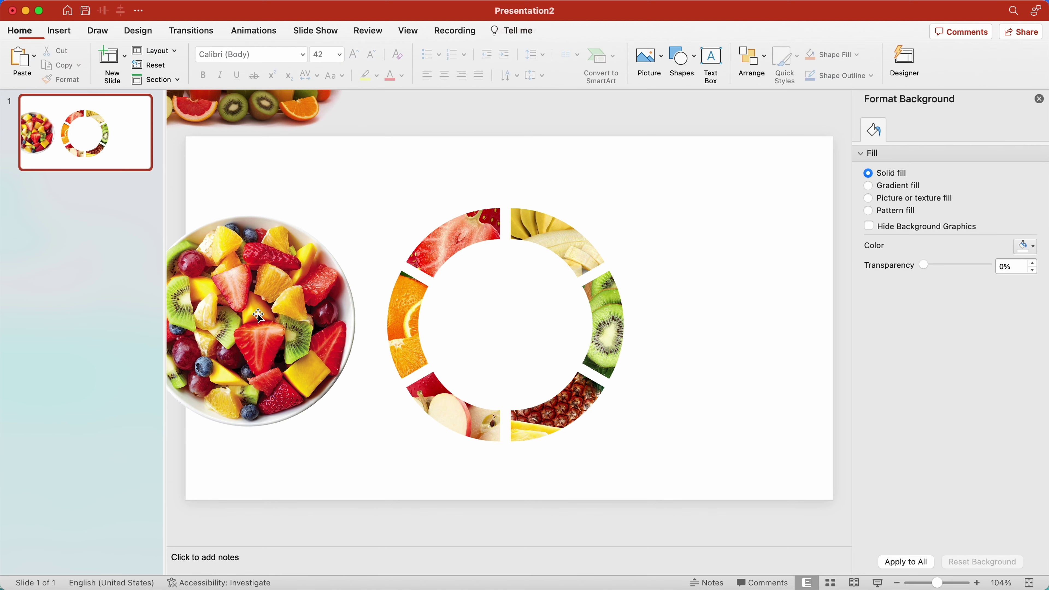
- Move the bowl onto the ring, shrink it to fit and centre it in the hole
{"action": "left_click_drag", "start_coordinate": [289, 314], "coordinate": [487, 326]}
{"action": "mouse_move", "coordinate": [619, 206]}
{"action": "left_mouse_down"}
{"action": "mouse_move", "coordinate": [588, 223]}
{"action": "mouse_move", "coordinate": [557, 264]}
{"action": "left_mouse_up"}
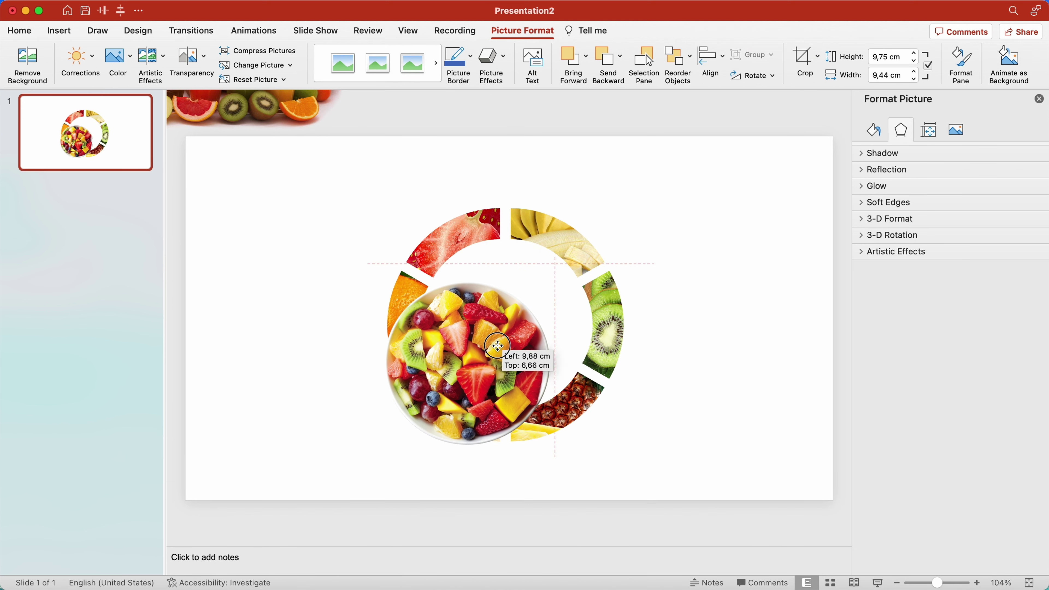
{"action": "left_click_drag", "start_coordinate": [452, 362], "coordinate": [484, 331]}
{"action": "left_click", "coordinate": [361, 237]}
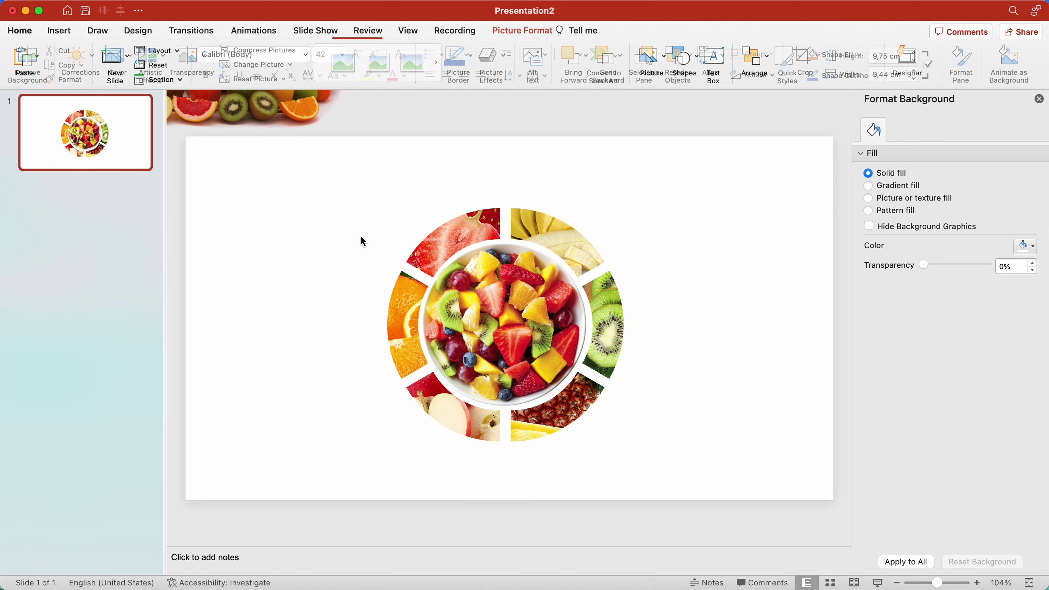
- Bring the mixed-fruit picture onto the slide, send it to back and enlarge it to fill the slide
{"action": "left_click", "coordinate": [236, 110]}
{"action": "left_click_drag", "start_coordinate": [237, 109], "coordinate": [228, 271]}
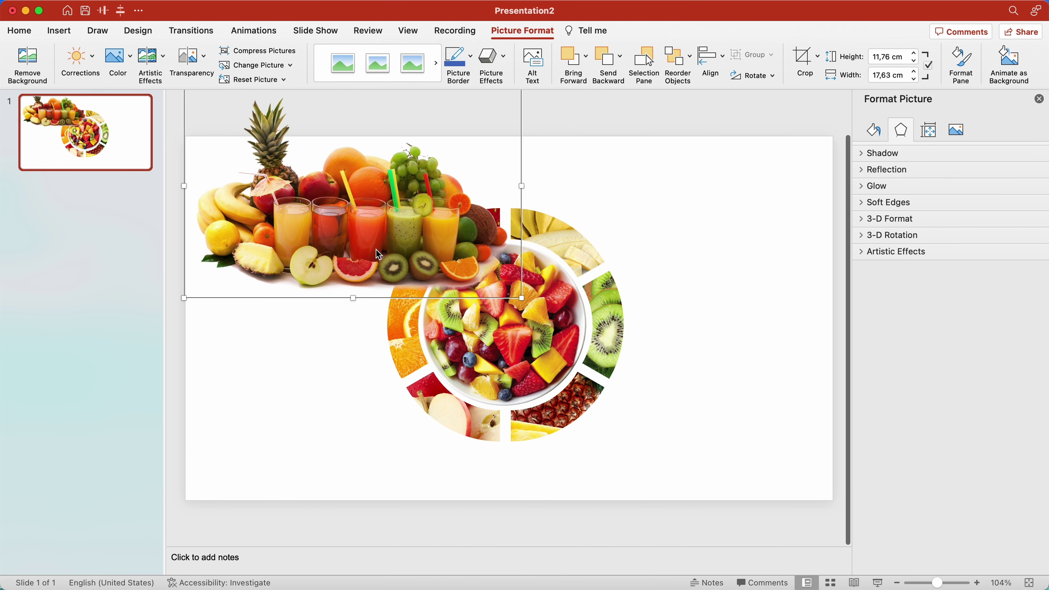
{"action": "right_click", "coordinate": [378, 213]}
{"action": "left_click", "coordinate": [560, 360]}
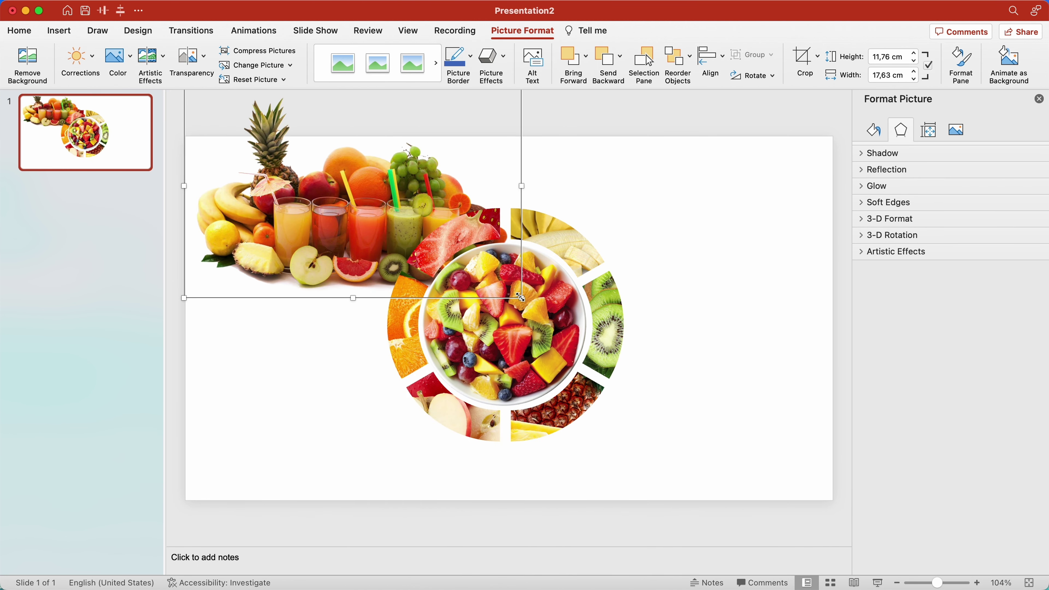
{"action": "left_click_drag", "start_coordinate": [520, 297], "coordinate": [851, 481]}
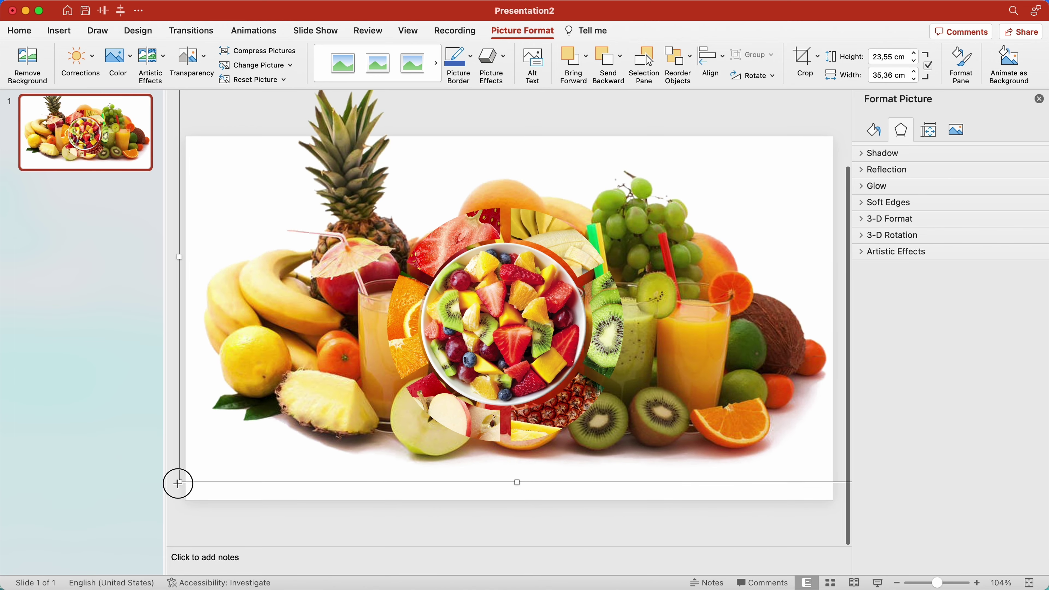
{"action": "left_click_drag", "start_coordinate": [178, 483], "coordinate": [167, 483]}
{"action": "left_click_drag", "start_coordinate": [234, 456], "coordinate": [296, 409]}
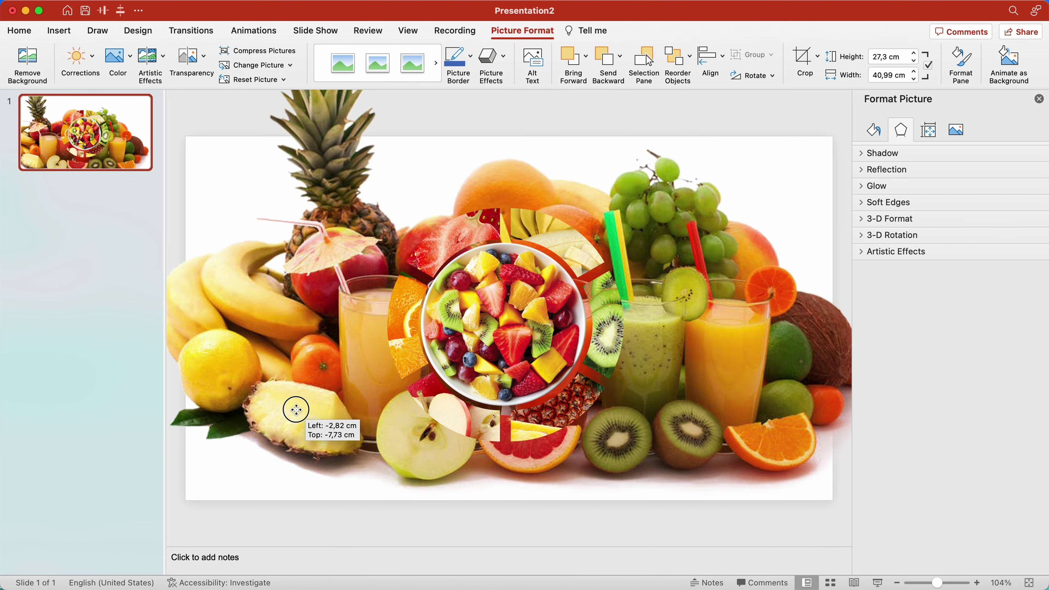
- Fade the backdrop picture to 50% transparency and duplicate the slide
{"action": "left_click", "coordinate": [958, 139]}
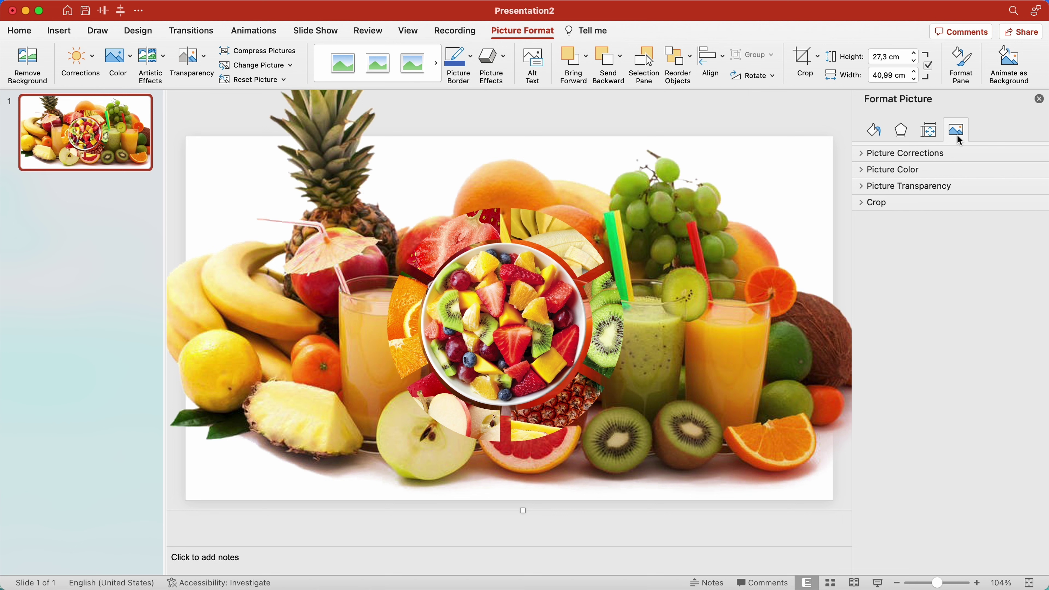
{"action": "left_click", "coordinate": [864, 188]}
{"action": "type", "text": "0"}
{"action": "key", "text": "Return"}
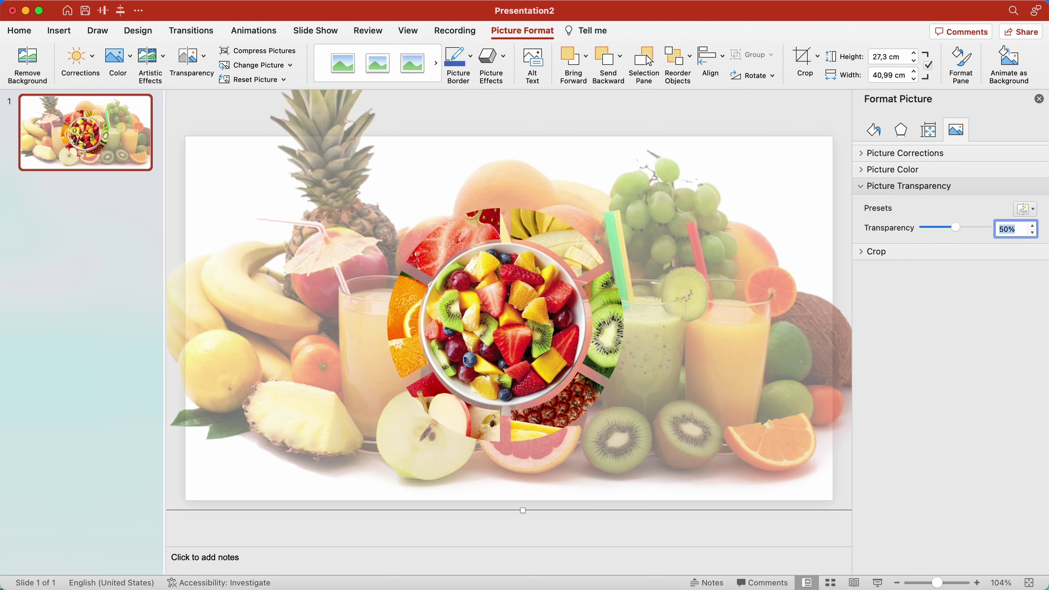
{"action": "right_click", "coordinate": [96, 139]}
{"action": "left_click", "coordinate": [134, 226]}
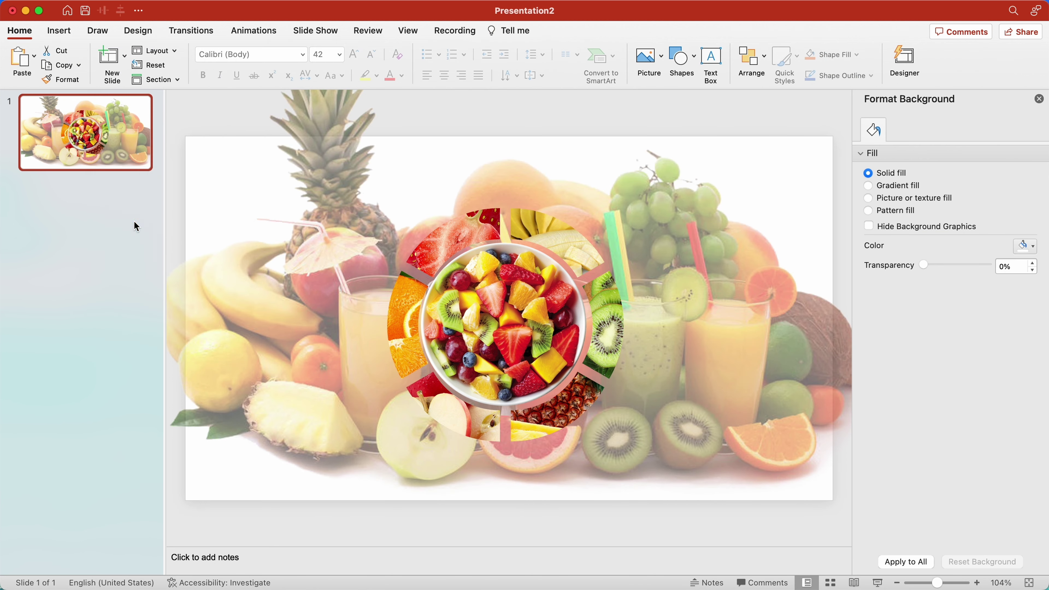
- On slide 2, move the fruit ring to the right edge and set the backdrop to 70% transparency
{"action": "left_click_drag", "start_coordinate": [661, 538], "coordinate": [269, 145]}
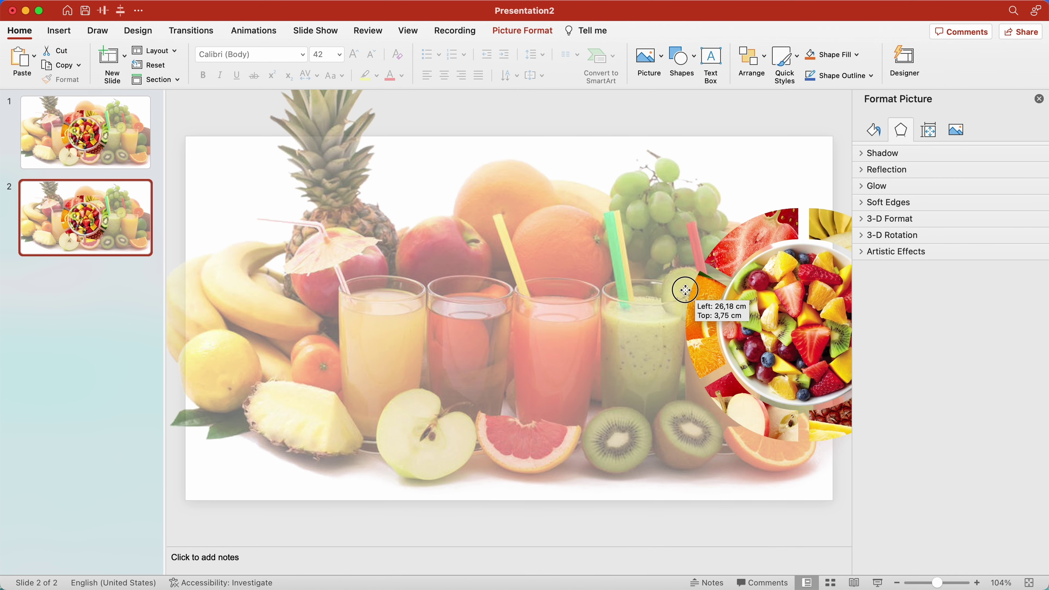
{"action": "left_click_drag", "start_coordinate": [386, 292], "coordinate": [677, 292]}
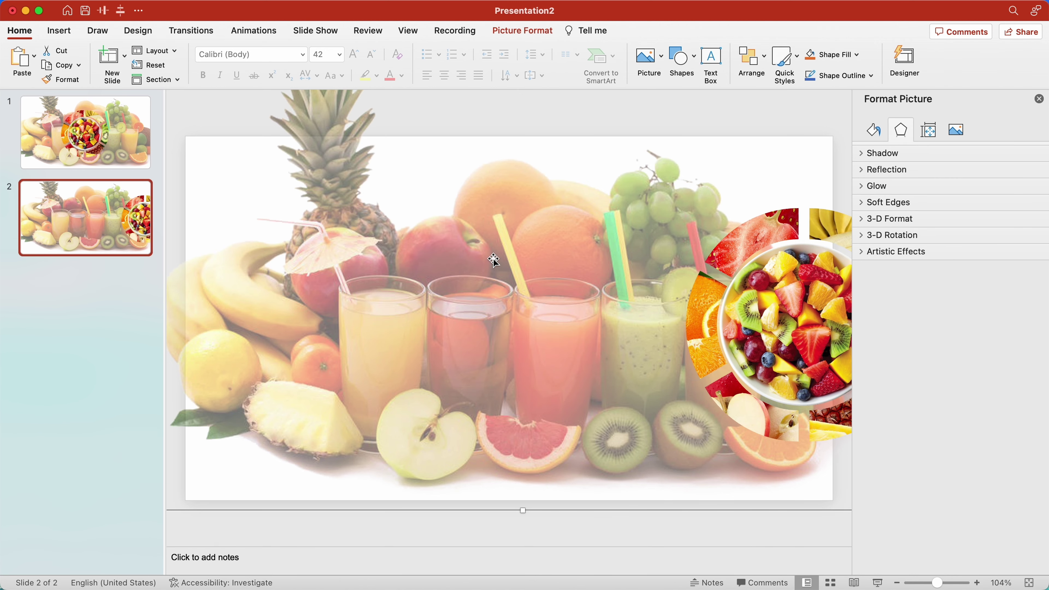
{"action": "left_click", "coordinate": [954, 131]}
{"action": "left_click", "coordinate": [1033, 232]}
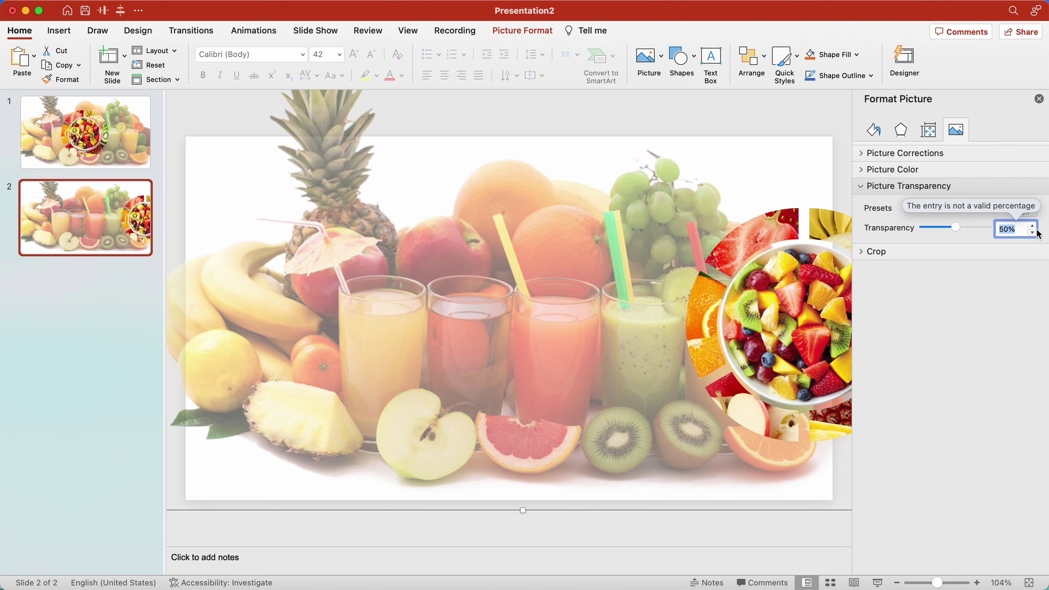
{"action": "type", "text": "70"}
{"action": "key", "text": "Return"}
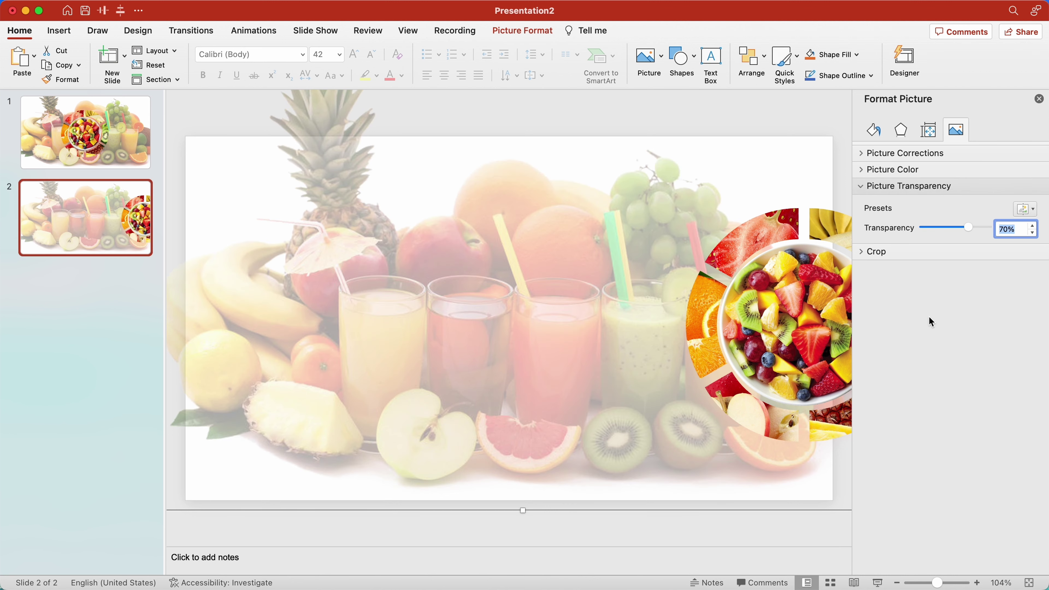
- On slide 1, group the ring pieces and bowl and rotate the group 180°
{"action": "left_click", "coordinate": [121, 145]}
{"action": "mouse_move", "coordinate": [695, 537]}
{"action": "left_mouse_down"}
{"action": "mouse_move", "coordinate": [555, 423]}
{"action": "mouse_move", "coordinate": [251, 110]}
{"action": "left_mouse_up"}
{"action": "right_click", "coordinate": [537, 217]}
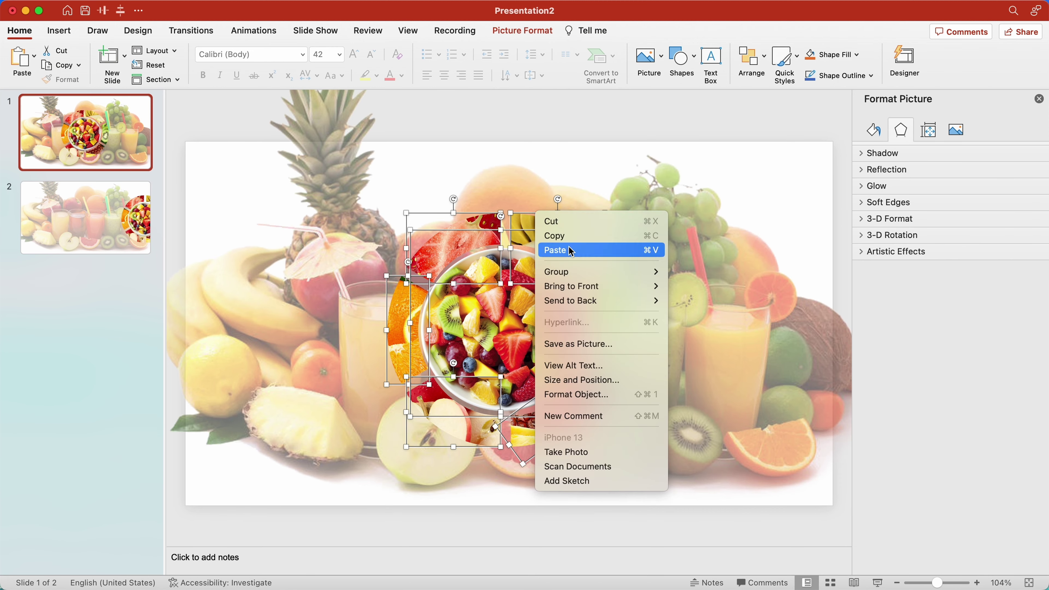
{"action": "left_click", "coordinate": [694, 271]}
{"action": "left_click", "coordinate": [928, 131]}
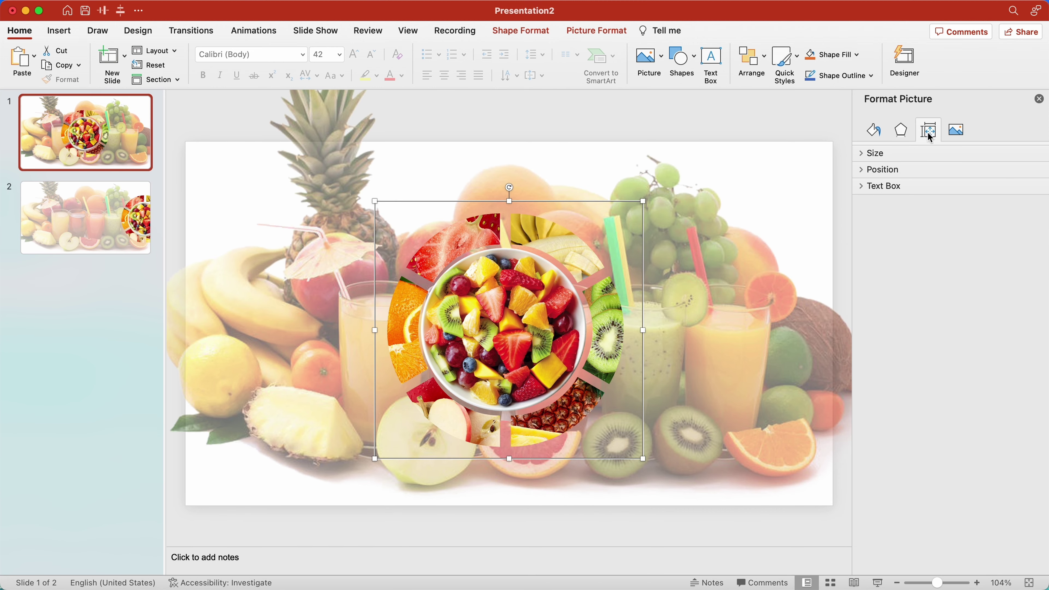
{"action": "left_click", "coordinate": [864, 154]}
{"action": "type", "text": "1"}
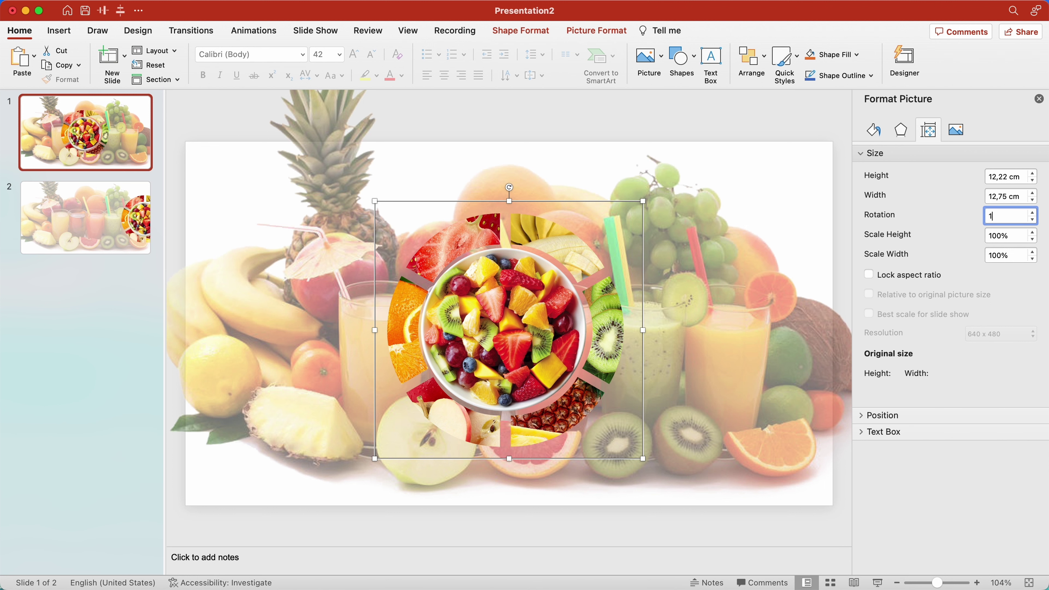
{"action": "type", "text": "80"}
{"action": "key", "text": "Return"}
- Ungroup the rotated fruit ring on slide 1 back into separate pieces
{"action": "left_click", "coordinate": [820, 118]}
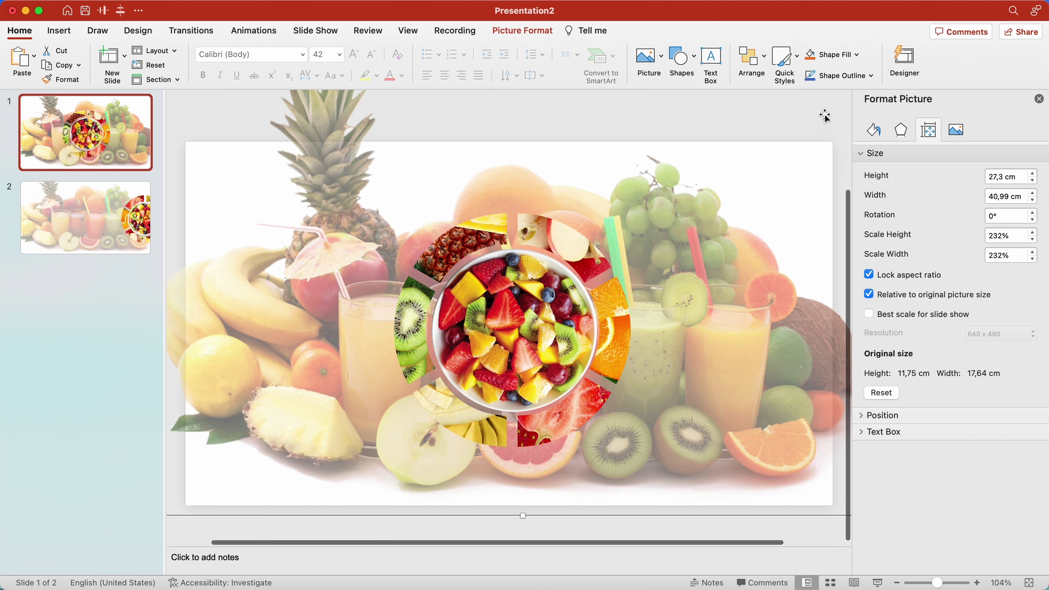
{"action": "mouse_move", "coordinate": [725, 539]}
{"action": "left_mouse_down"}
{"action": "mouse_move", "coordinate": [434, 305]}
{"action": "mouse_move", "coordinate": [321, 176]}
{"action": "left_mouse_up"}
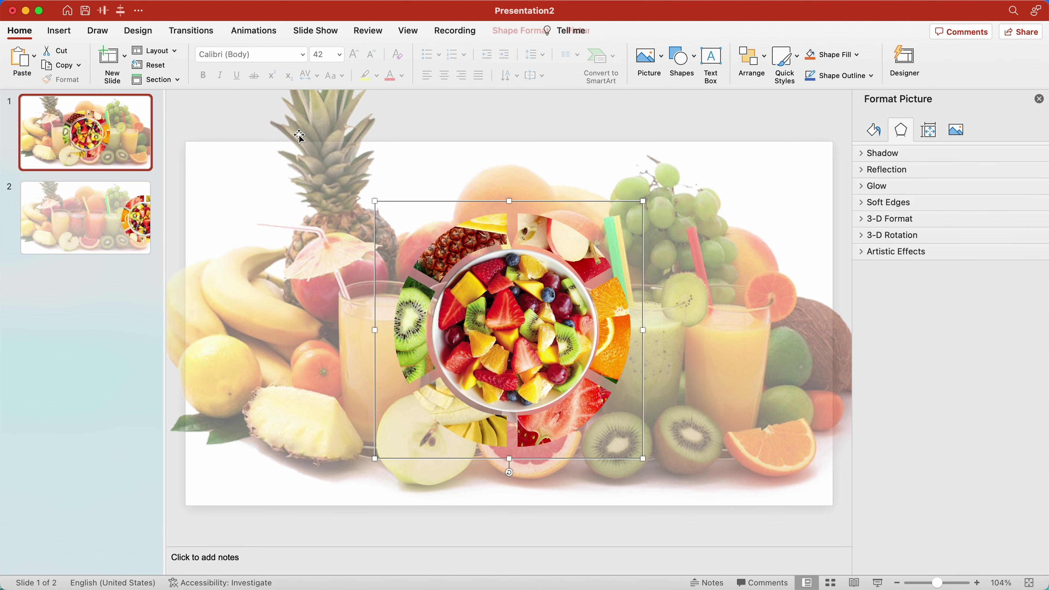
{"action": "right_click", "coordinate": [574, 203]}
{"action": "left_click", "coordinate": [753, 297]}
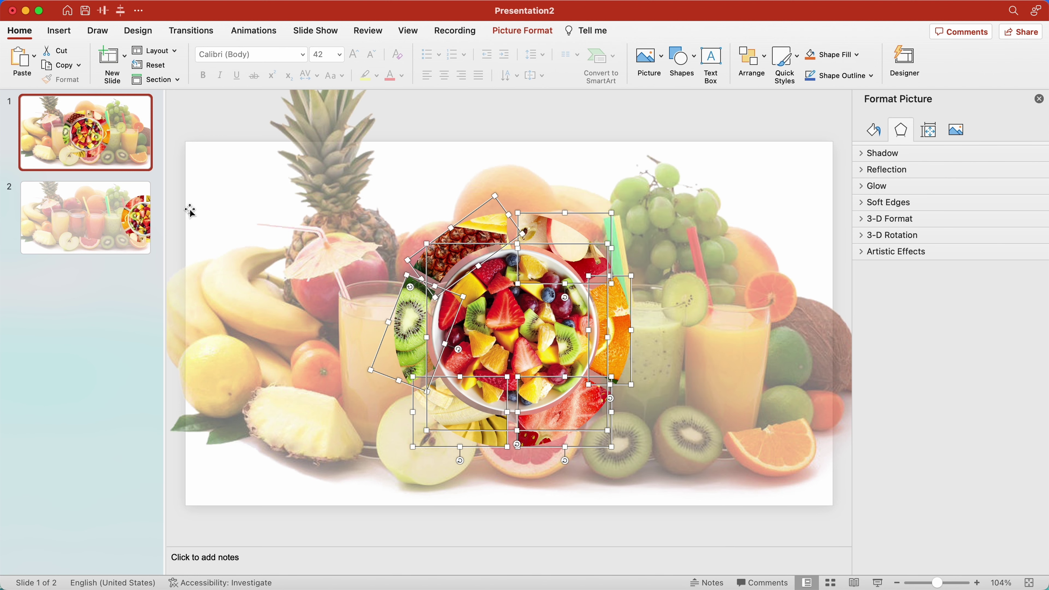
{"action": "left_click", "coordinate": [111, 202]}
{"action": "right_click", "coordinate": [111, 203]}
- Duplicate slide 2 as slide 3, group its ring pieces and rotate the group 120°
{"action": "left_click", "coordinate": [146, 285]}
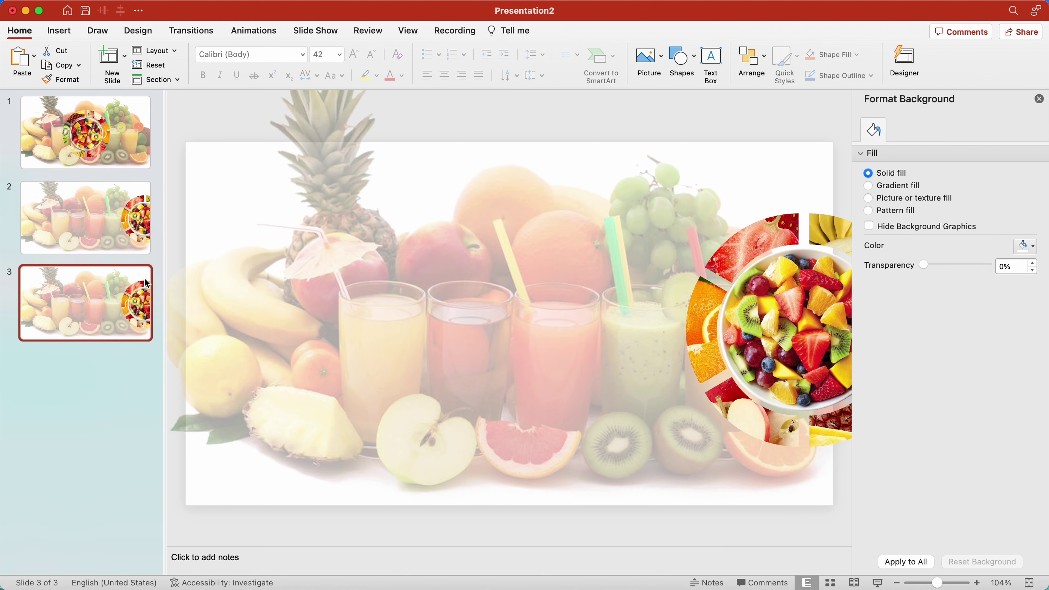
{"action": "scroll", "coordinate": [415, 332], "scroll_direction": "down", "scroll_amount": 5}
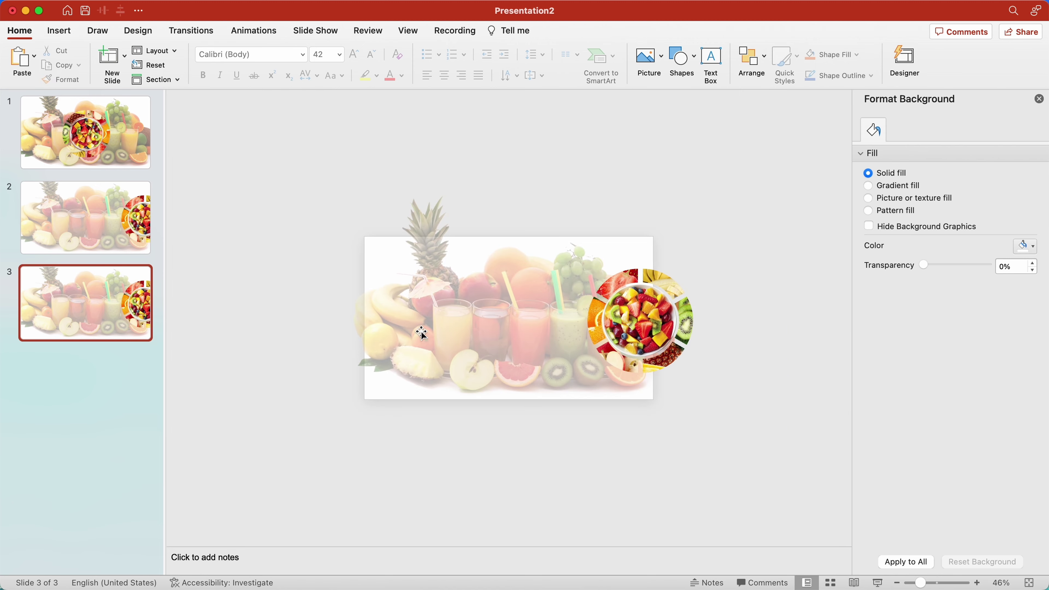
{"action": "left_click_drag", "start_coordinate": [762, 399], "coordinate": [557, 246]}
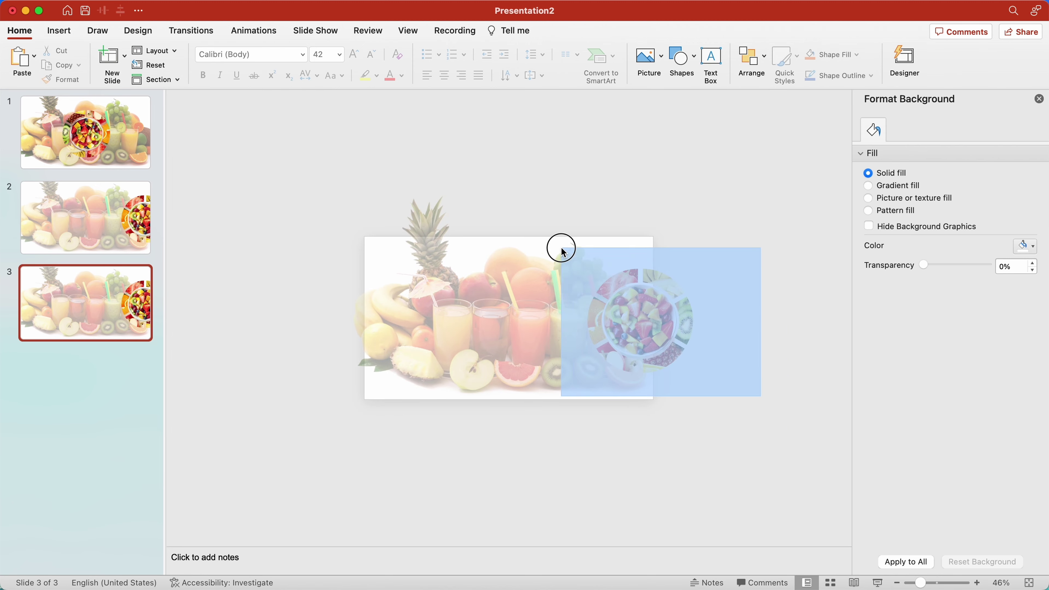
{"action": "right_click", "coordinate": [659, 276]}
{"action": "left_click", "coordinate": [806, 336]}
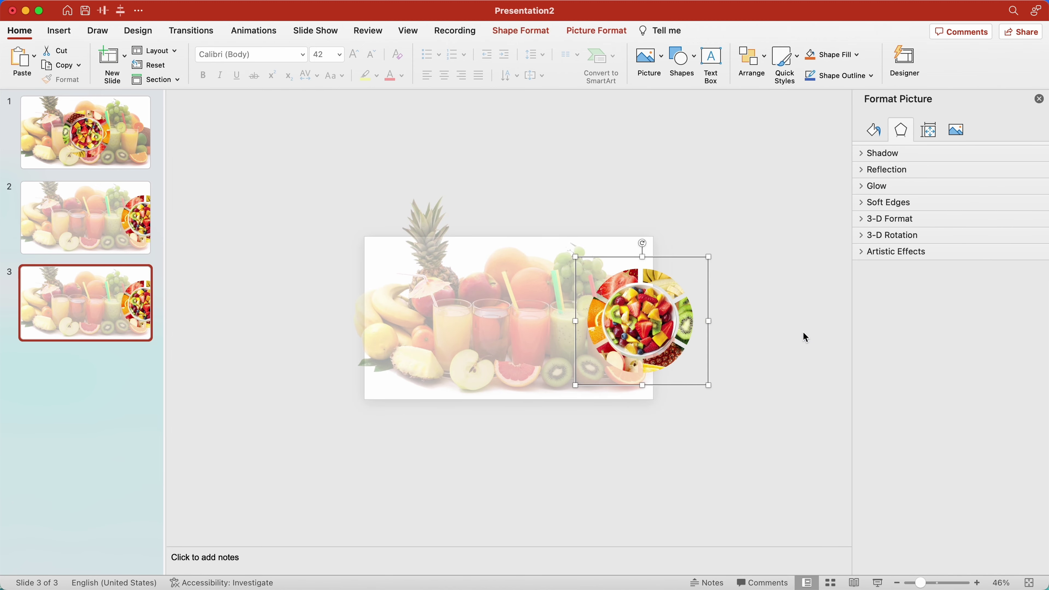
{"action": "left_click", "coordinate": [930, 132]}
{"action": "type", "text": "0"}
{"action": "key", "text": "Return"}
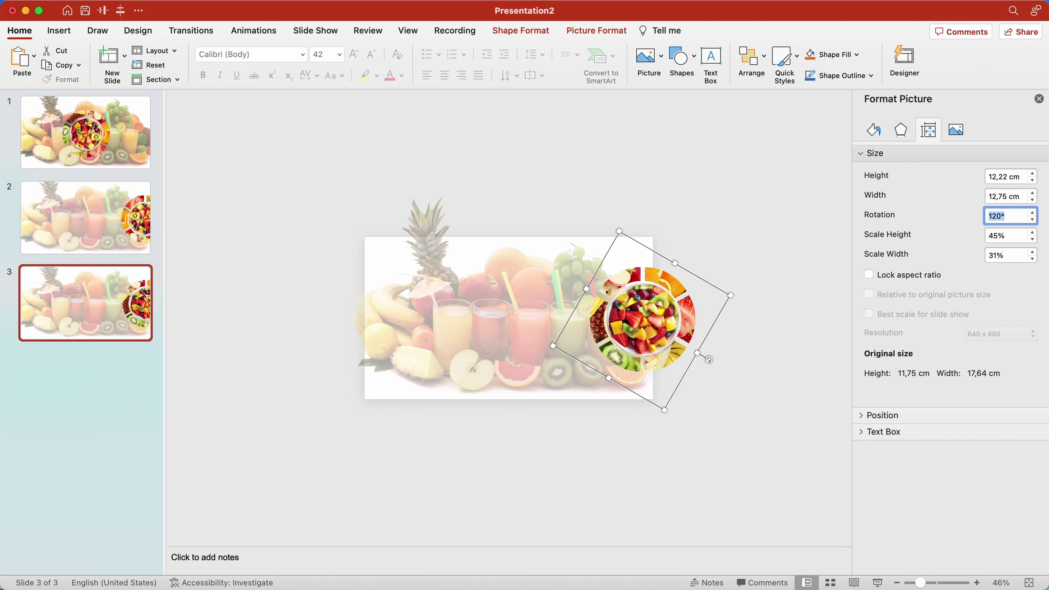
- Ungroup the ring and pull the pineapple wedge out to the left
{"action": "right_click", "coordinate": [706, 279]}
{"action": "left_click", "coordinate": [859, 373]}
{"action": "scroll", "coordinate": [739, 159], "scroll_direction": "up", "scroll_amount": 5}
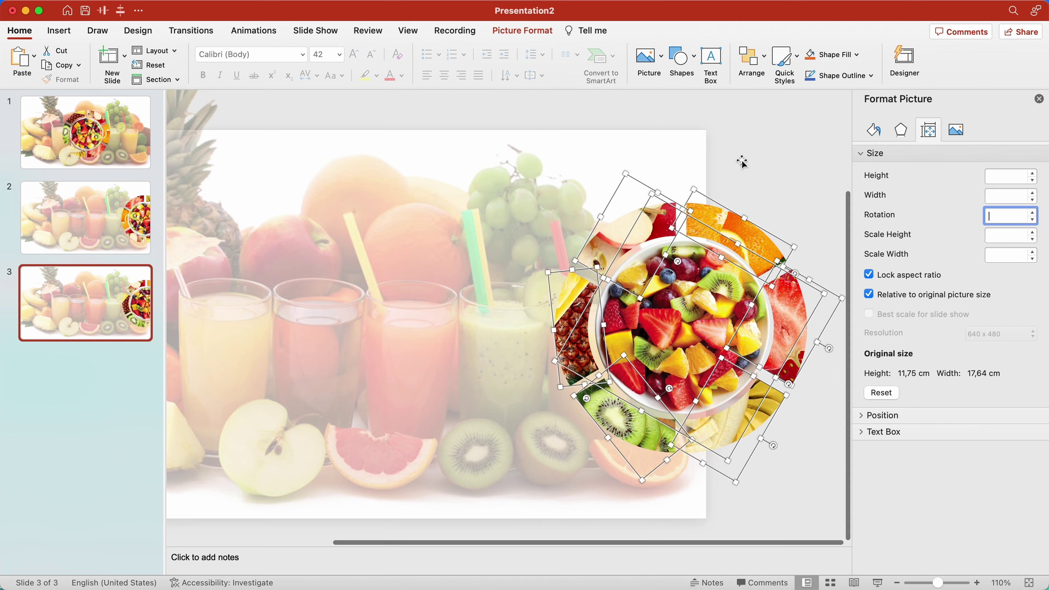
{"action": "left_click", "coordinate": [851, 112]}
{"action": "left_click", "coordinate": [585, 315]}
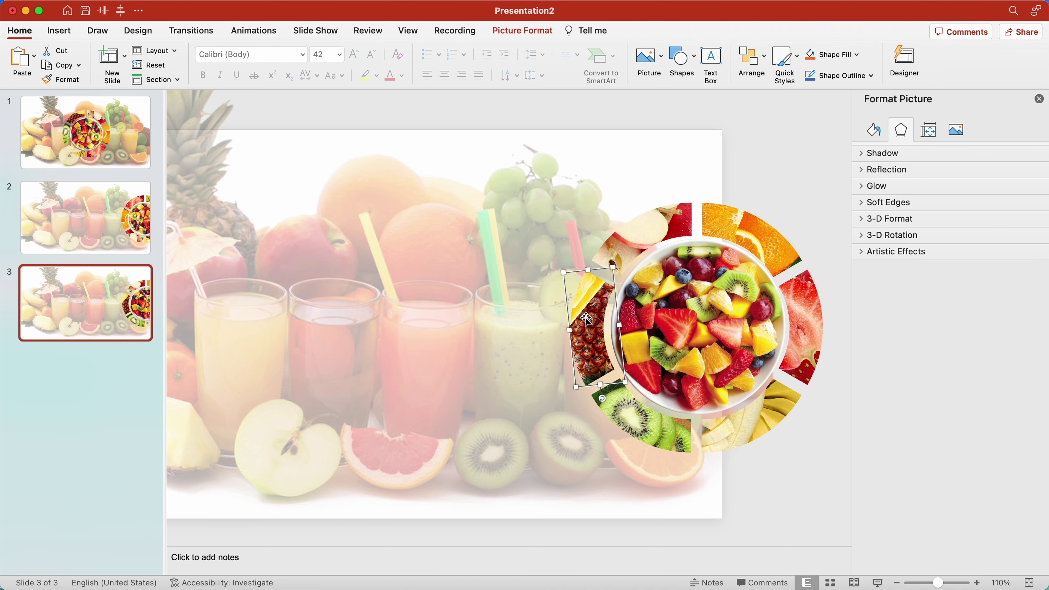
{"action": "mouse_move", "coordinate": [585, 318]}
{"action": "left_mouse_down"}
{"action": "mouse_move", "coordinate": [531, 293]}
{"action": "mouse_move", "coordinate": [471, 225]}
{"action": "left_mouse_up"}
- Set the large background photo to 90% transparency
{"action": "left_click", "coordinate": [375, 308]}
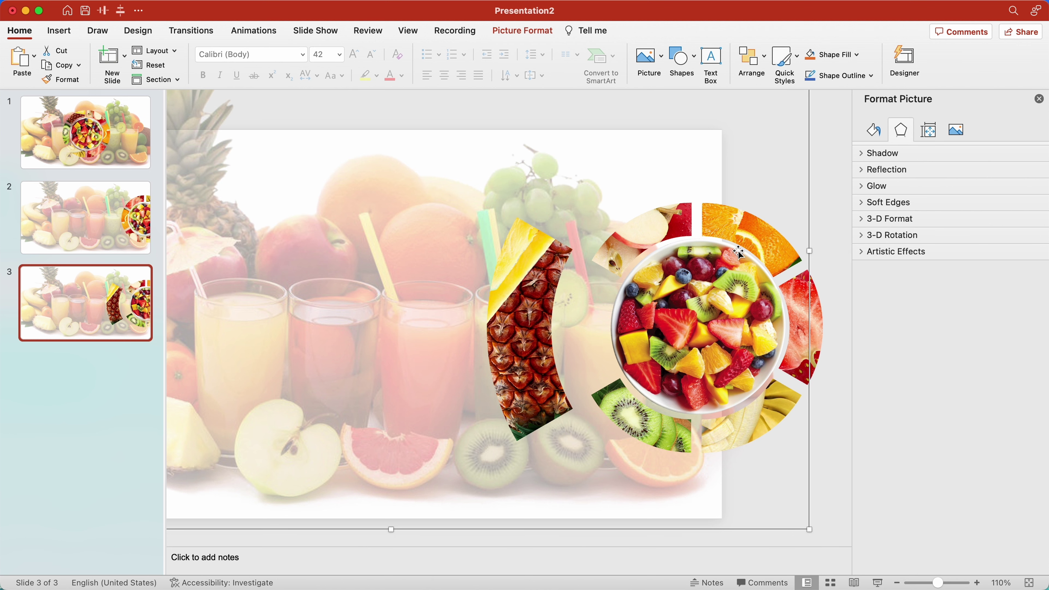
{"action": "left_click", "coordinate": [956, 129]}
{"action": "left_click", "coordinate": [908, 186]}
{"action": "left_click", "coordinate": [1005, 228]}
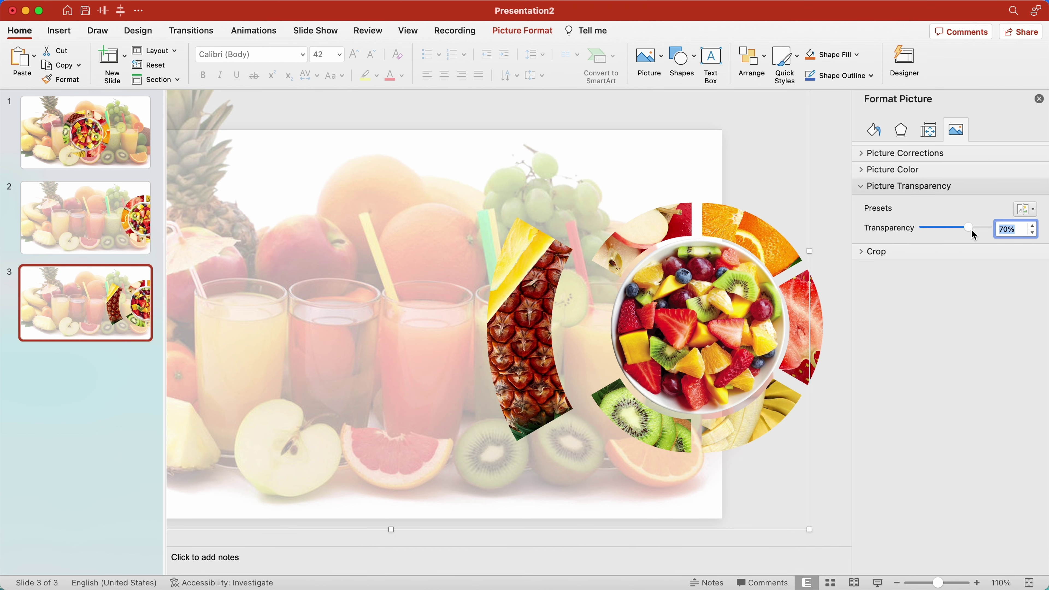
{"action": "type", "text": "90"}
{"action": "key", "text": "Return"}
{"action": "left_click", "coordinate": [847, 155]}
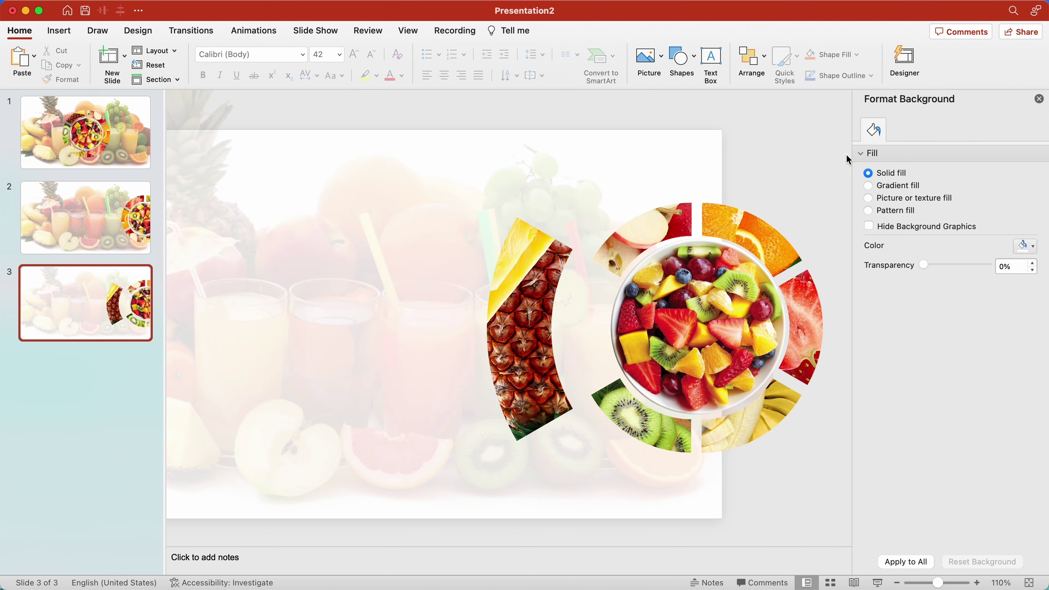
{"action": "scroll", "coordinate": [413, 291], "scroll_direction": "down", "scroll_amount": 3}
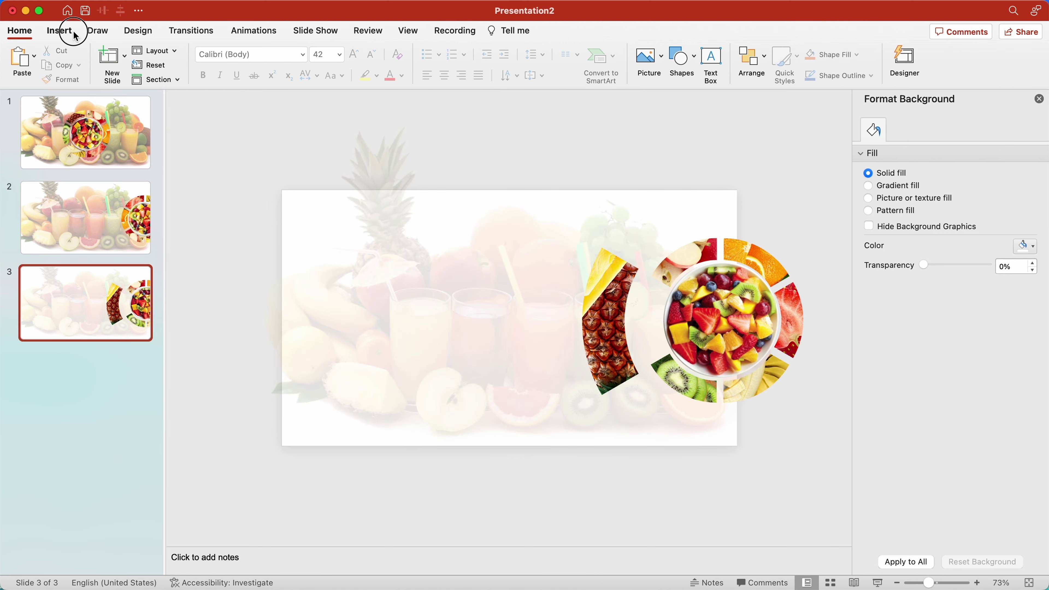
- Insert four pineapple pictures from file, shrink them and move them up and left
{"action": "left_click", "coordinate": [59, 31]}
{"action": "left_click", "coordinate": [112, 59]}
{"action": "left_click", "coordinate": [145, 96]}
{"action": "scroll", "coordinate": [416, 197], "scroll_direction": "down", "scroll_amount": 5}
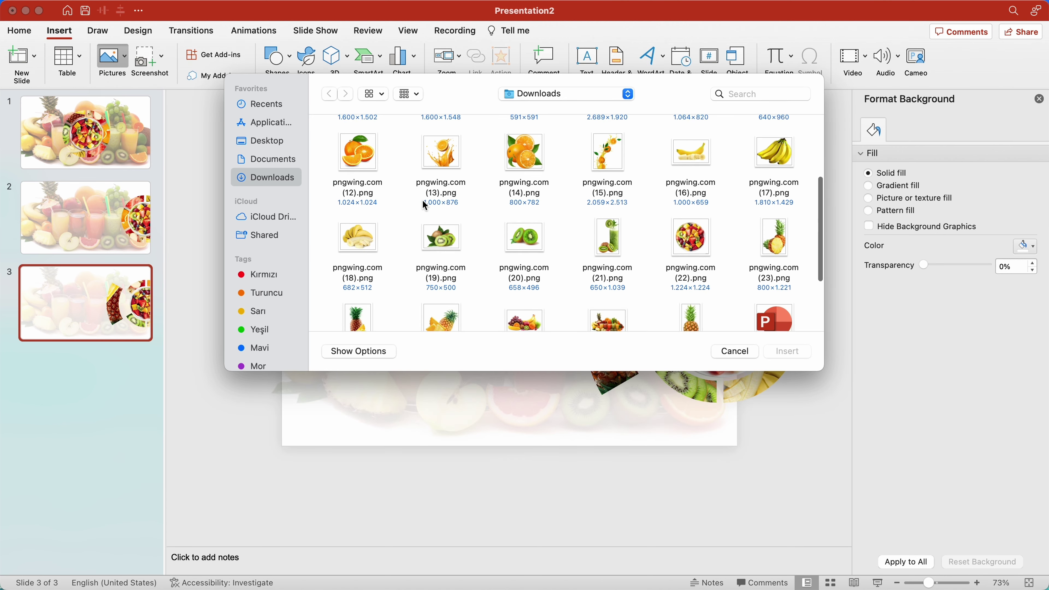
{"action": "left_click", "coordinate": [775, 178]}
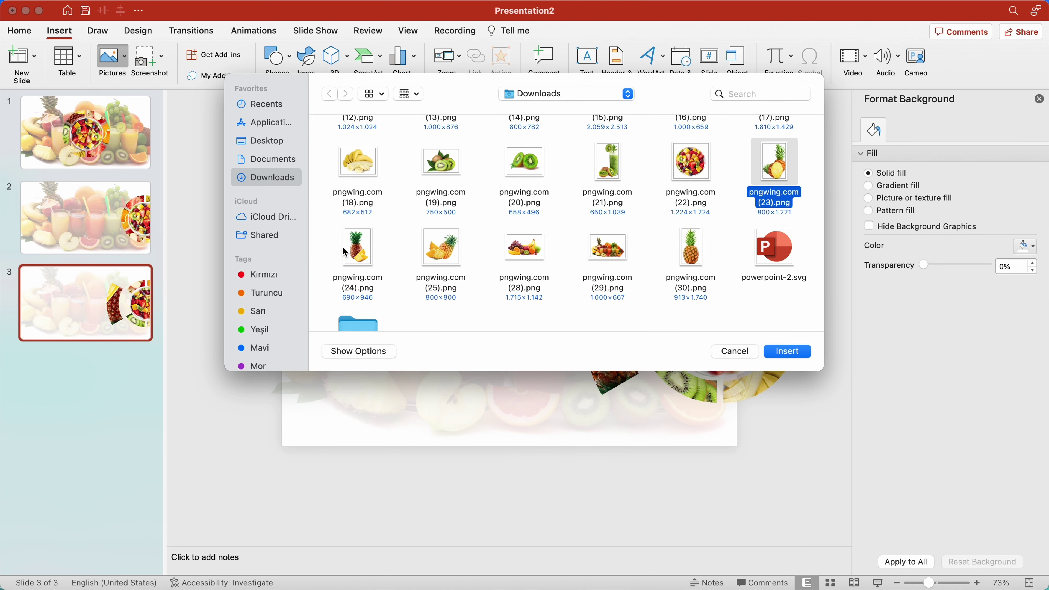
{"action": "left_click", "coordinate": [792, 351]}
{"action": "left_click_drag", "start_coordinate": [649, 458], "coordinate": [614, 422]}
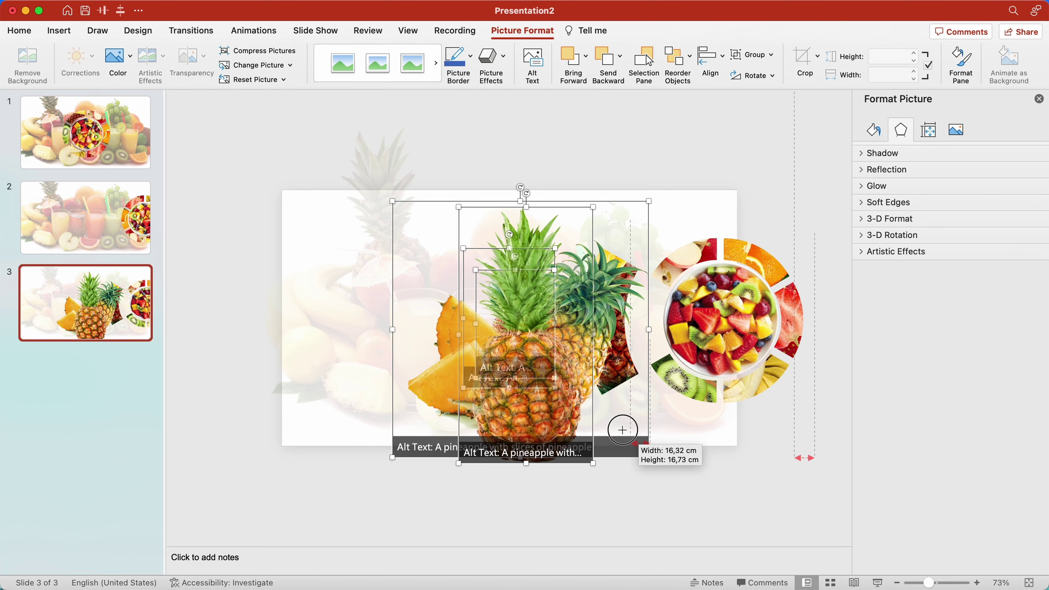
{"action": "mouse_move", "coordinate": [503, 370]}
{"action": "left_mouse_down"}
{"action": "mouse_move", "coordinate": [395, 309]}
{"action": "mouse_move", "coordinate": [248, 198]}
{"action": "mouse_move", "coordinate": [349, 326]}
{"action": "left_mouse_up"}
- Arrange the pineapple slices, half pineapple and other pineapples across the slide's left and middle
{"action": "left_click", "coordinate": [289, 475]}
{"action": "mouse_move", "coordinate": [248, 177]}
{"action": "left_mouse_down"}
{"action": "mouse_move", "coordinate": [492, 261]}
{"action": "mouse_move", "coordinate": [557, 398]}
{"action": "mouse_move", "coordinate": [499, 346]}
{"action": "mouse_move", "coordinate": [492, 398]}
{"action": "left_mouse_up"}
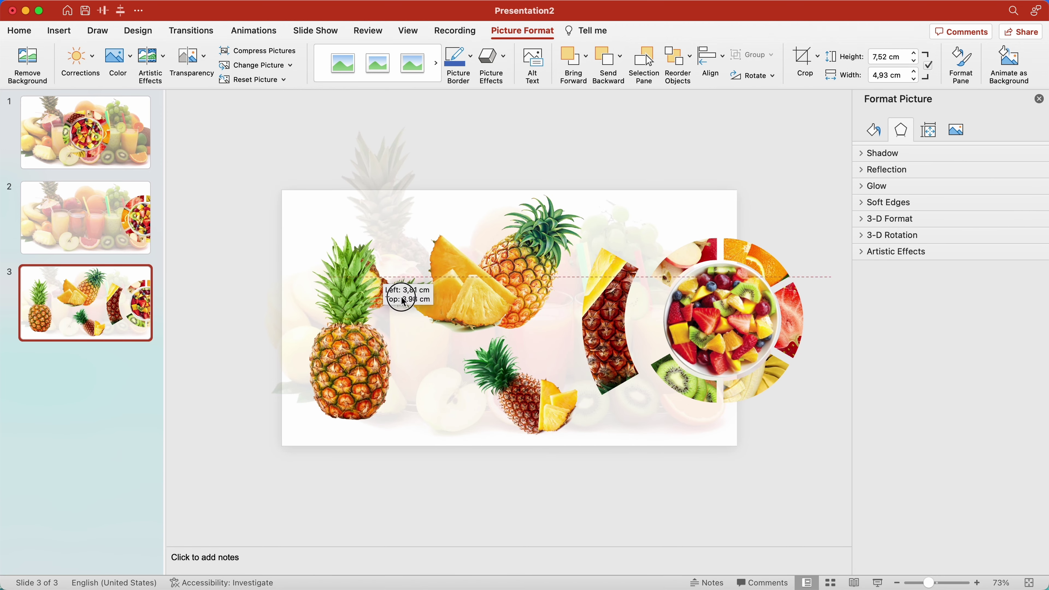
{"action": "left_click_drag", "start_coordinate": [249, 117], "coordinate": [450, 396]}
{"action": "left_click_drag", "start_coordinate": [517, 268], "coordinate": [483, 264]}
{"action": "left_click_drag", "start_coordinate": [537, 412], "coordinate": [564, 416]}
{"action": "left_click_drag", "start_coordinate": [453, 408], "coordinate": [436, 407]}
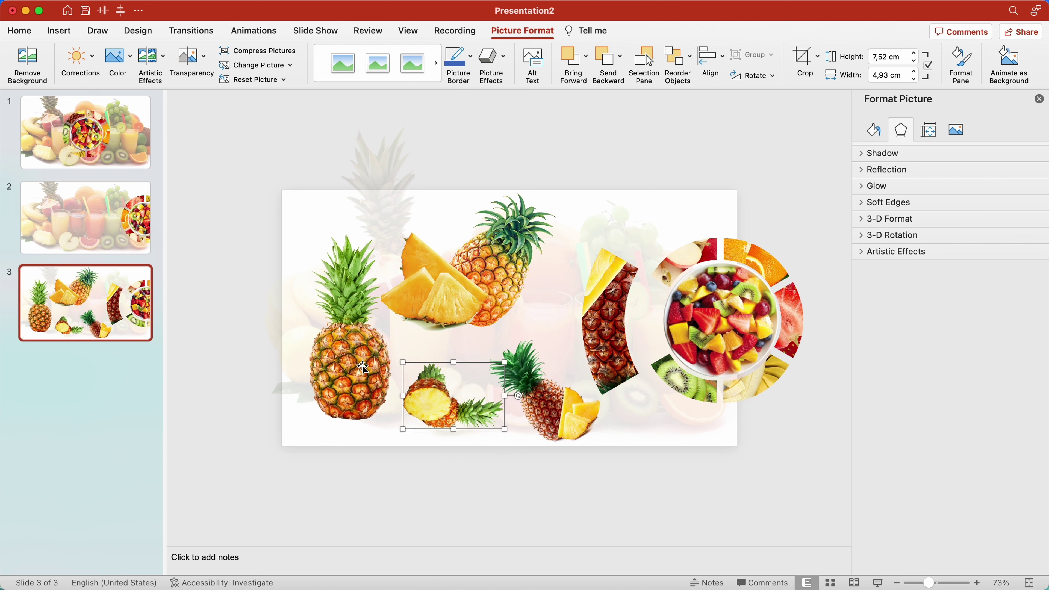
- Place a small pineapple at the top right, shrink it and turn it sideways
{"action": "left_click_drag", "start_coordinate": [362, 366], "coordinate": [582, 248]}
{"action": "mouse_move", "coordinate": [516, 93]}
{"action": "left_mouse_down"}
{"action": "mouse_move", "coordinate": [593, 211]}
{"action": "mouse_move", "coordinate": [678, 254]}
{"action": "left_mouse_up"}
{"action": "mouse_move", "coordinate": [596, 257]}
{"action": "left_mouse_down"}
{"action": "mouse_move", "coordinate": [626, 225]}
{"action": "mouse_move", "coordinate": [611, 226]}
{"action": "left_mouse_up"}
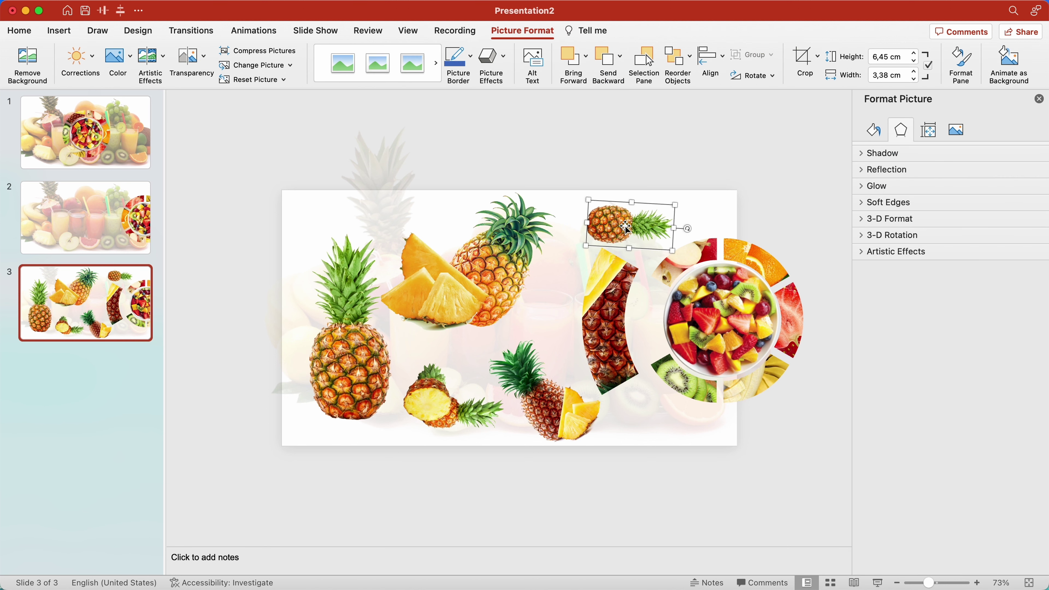
{"action": "left_click", "coordinate": [444, 296], "text": "shift"}
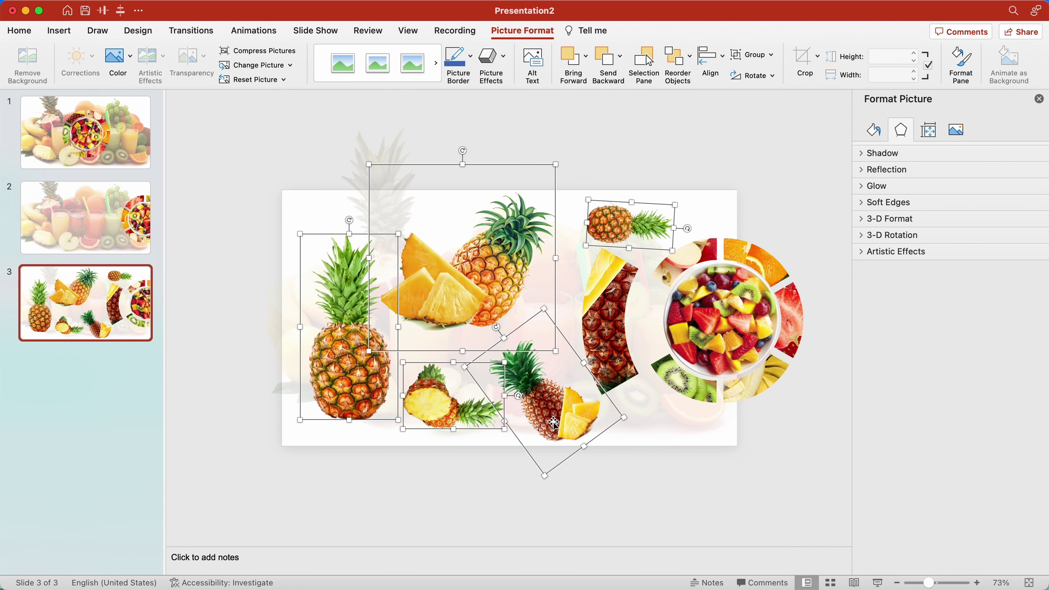
- Copy the pineapple pictures onto slide 2 and park each one just outside the slide edges
{"action": "key", "text": "cmd+c"}
{"action": "left_click", "coordinate": [73, 204]}
{"action": "key", "text": "cmd+v"}
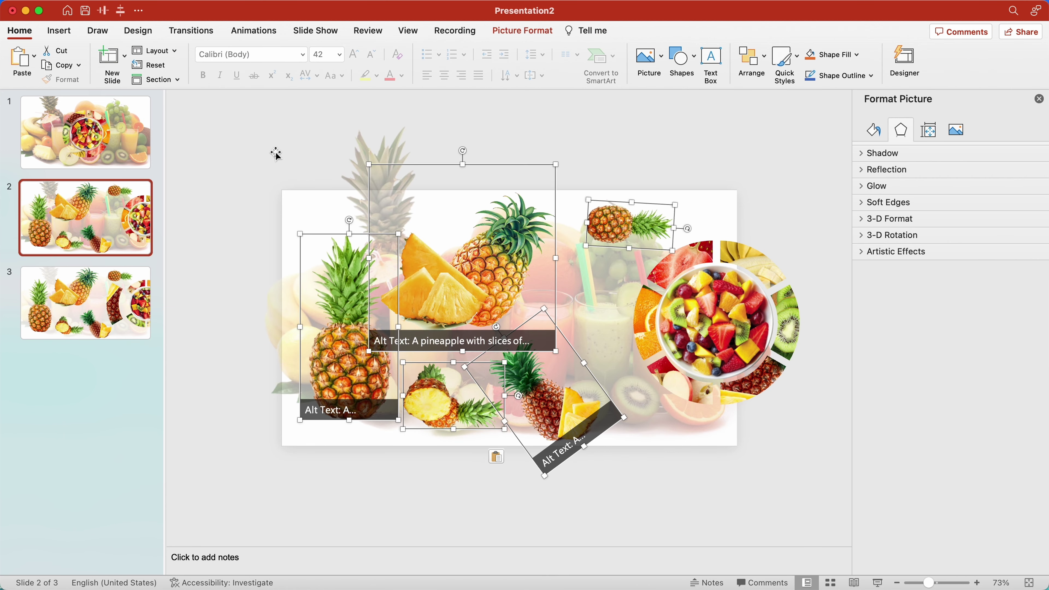
{"action": "left_click", "coordinate": [276, 154]}
{"action": "left_click_drag", "start_coordinate": [347, 330], "coordinate": [195, 397]}
{"action": "left_click", "coordinate": [448, 283]}
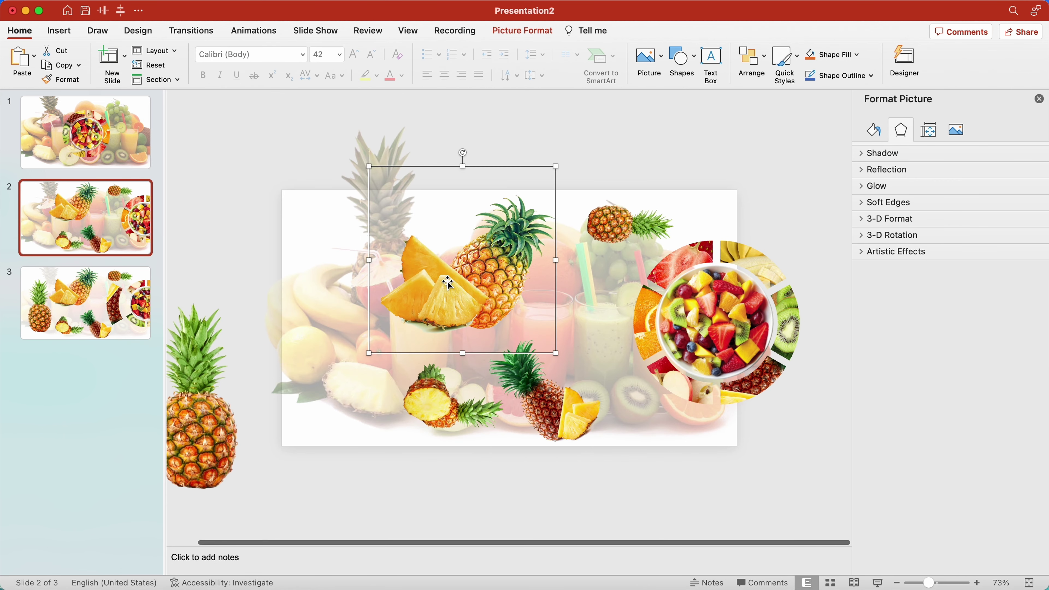
{"action": "left_click_drag", "start_coordinate": [448, 283], "coordinate": [245, 165]}
{"action": "left_click_drag", "start_coordinate": [608, 226], "coordinate": [790, 149]}
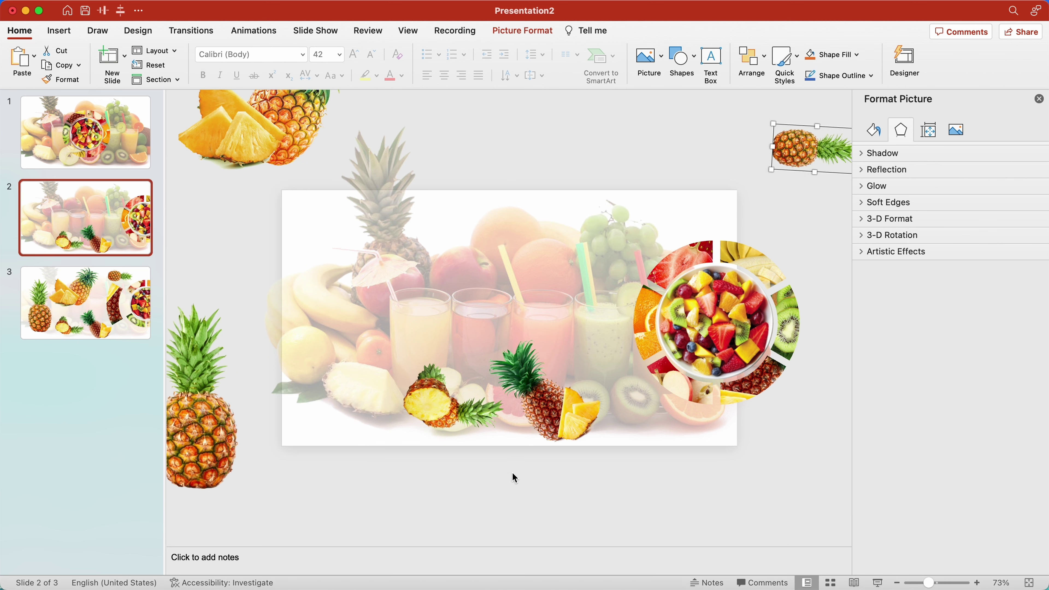
{"action": "left_click_drag", "start_coordinate": [537, 395], "coordinate": [710, 542]}
{"action": "left_click_drag", "start_coordinate": [430, 401], "coordinate": [417, 531]}
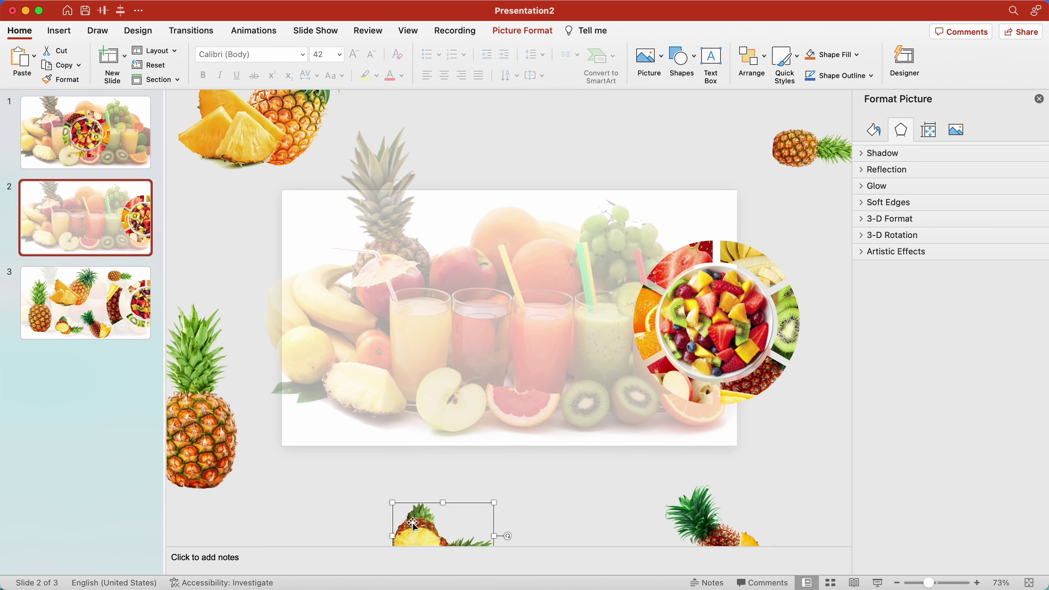
{"action": "key", "text": "Escape"}
- Duplicate slide 3 as slide 4, move its pineapples off-slide and select the ring pieces
{"action": "right_click", "coordinate": [96, 318]}
{"action": "left_click", "coordinate": [137, 400]}
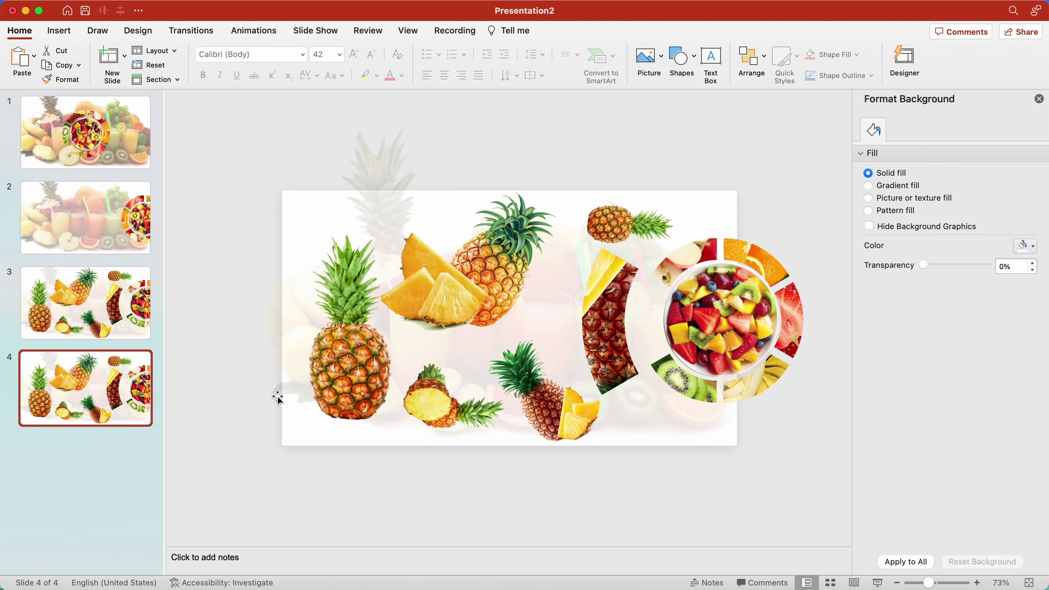
{"action": "left_click_drag", "start_coordinate": [357, 350], "coordinate": [209, 454]}
{"action": "left_click_drag", "start_coordinate": [429, 399], "coordinate": [421, 541]}
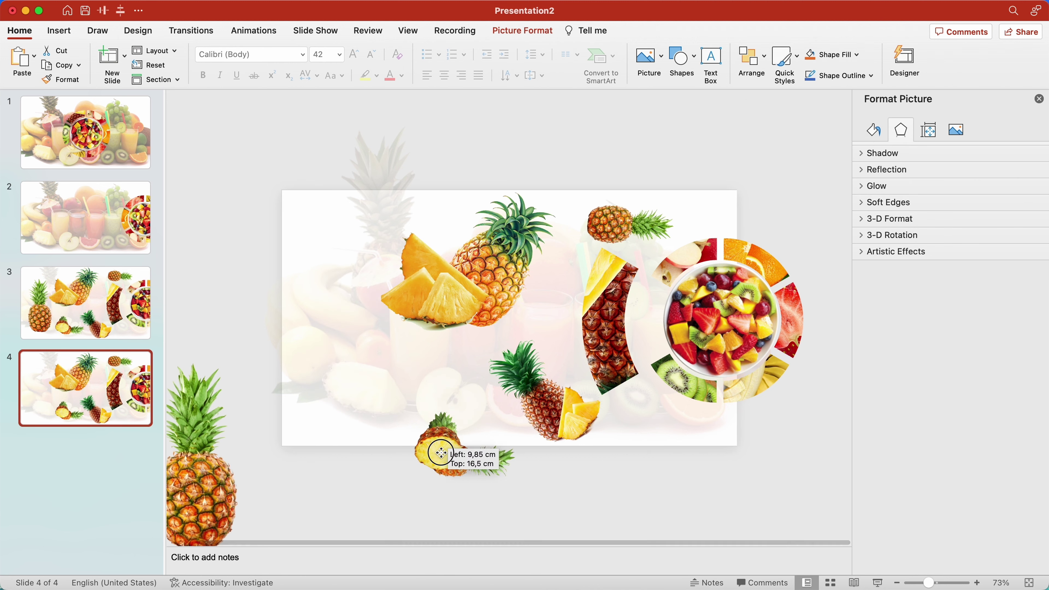
{"action": "left_click_drag", "start_coordinate": [545, 399], "coordinate": [702, 497]}
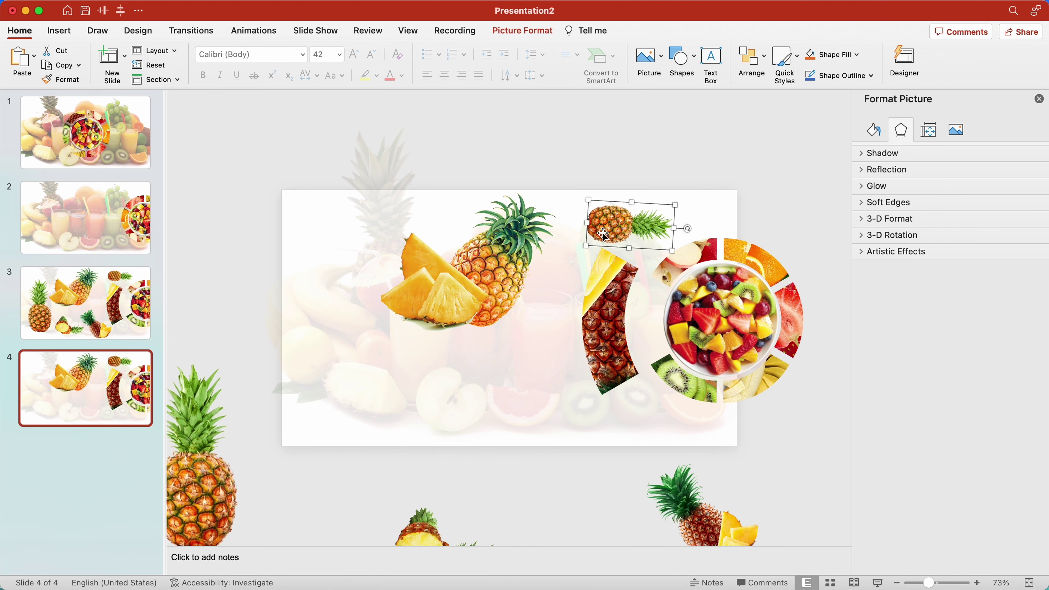
{"action": "left_click_drag", "start_coordinate": [603, 234], "coordinate": [727, 128]}
{"action": "left_click_drag", "start_coordinate": [479, 300], "coordinate": [272, 129]}
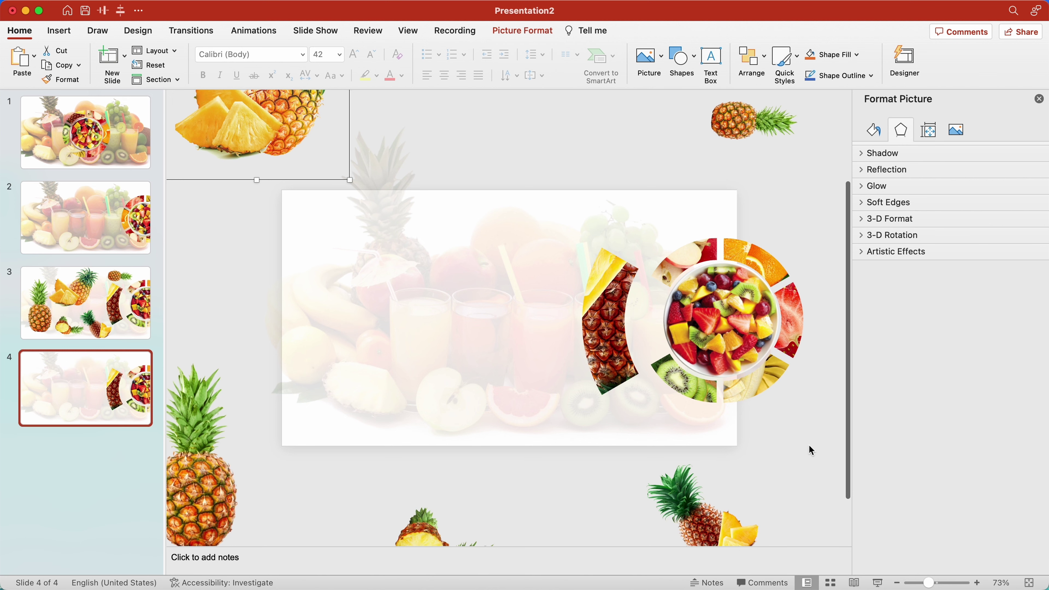
{"action": "left_click_drag", "start_coordinate": [829, 479], "coordinate": [520, 182]}
- Delete slide 4's ring, then cut slide 2's fruit ring and paste it onto slide 4
{"action": "key", "text": "Delete"}
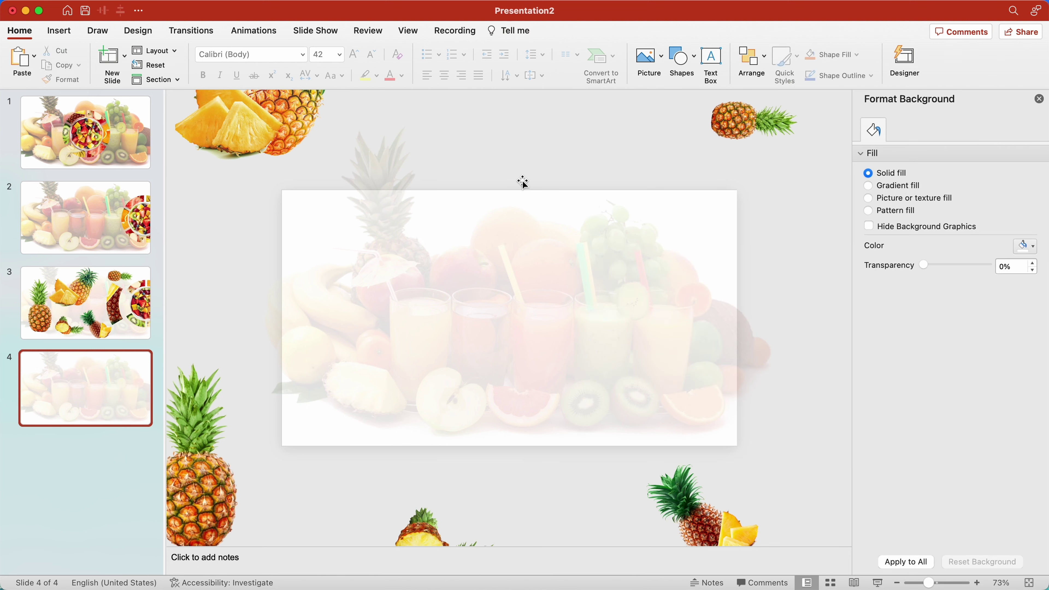
{"action": "left_click", "coordinate": [128, 215]}
{"action": "left_click_drag", "start_coordinate": [836, 445], "coordinate": [574, 206]}
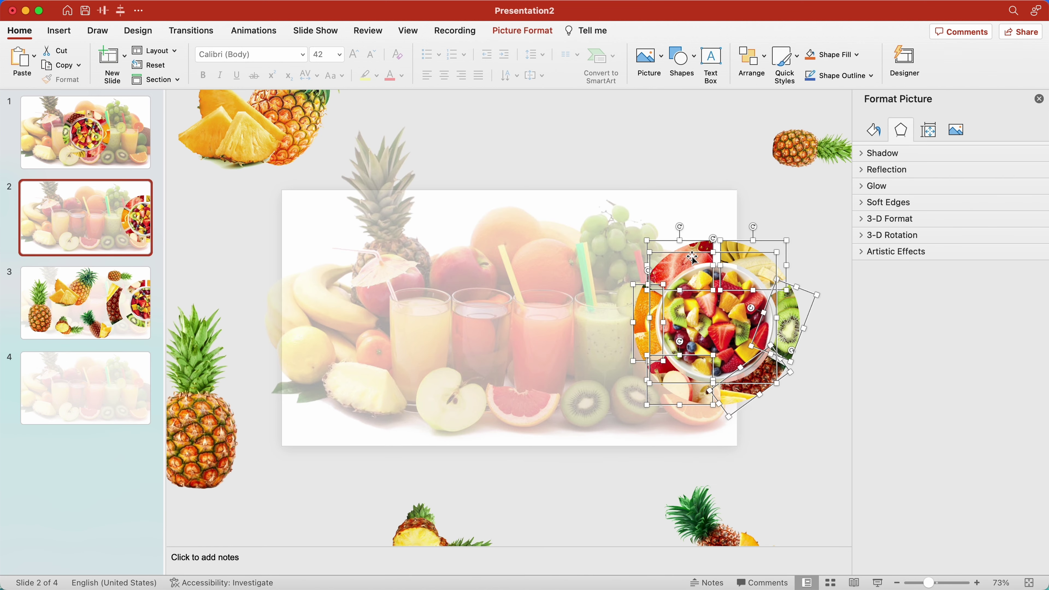
{"action": "right_click", "coordinate": [696, 254]}
{"action": "left_click", "coordinate": [709, 265]}
{"action": "left_click", "coordinate": [116, 372]}
{"action": "right_click", "coordinate": [821, 251]}
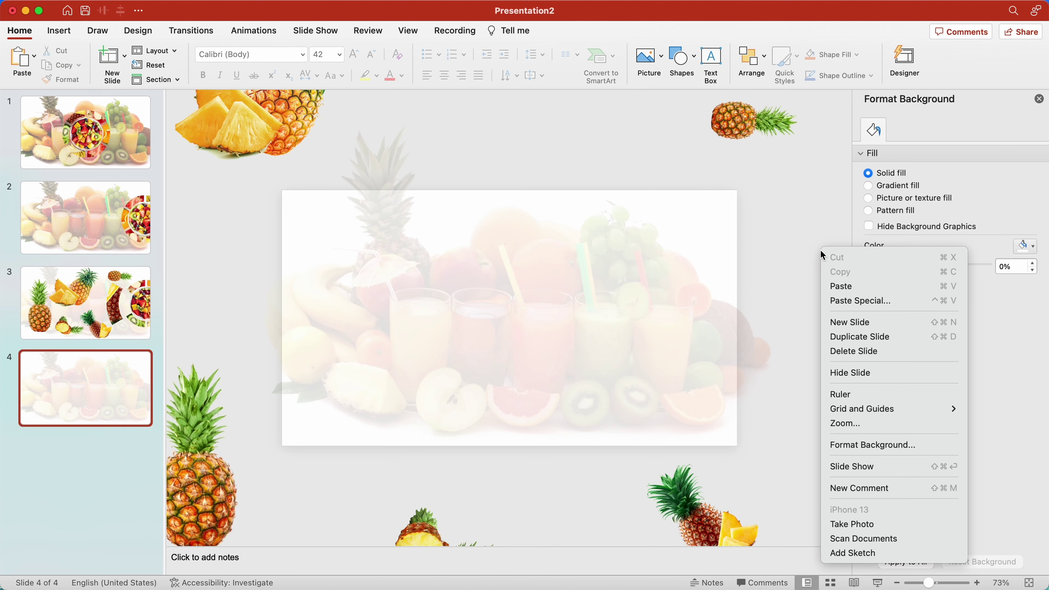
{"action": "left_click", "coordinate": [845, 287]}
- Group the pasted ring pieces and rotate the group 180°
{"action": "right_click", "coordinate": [797, 286]}
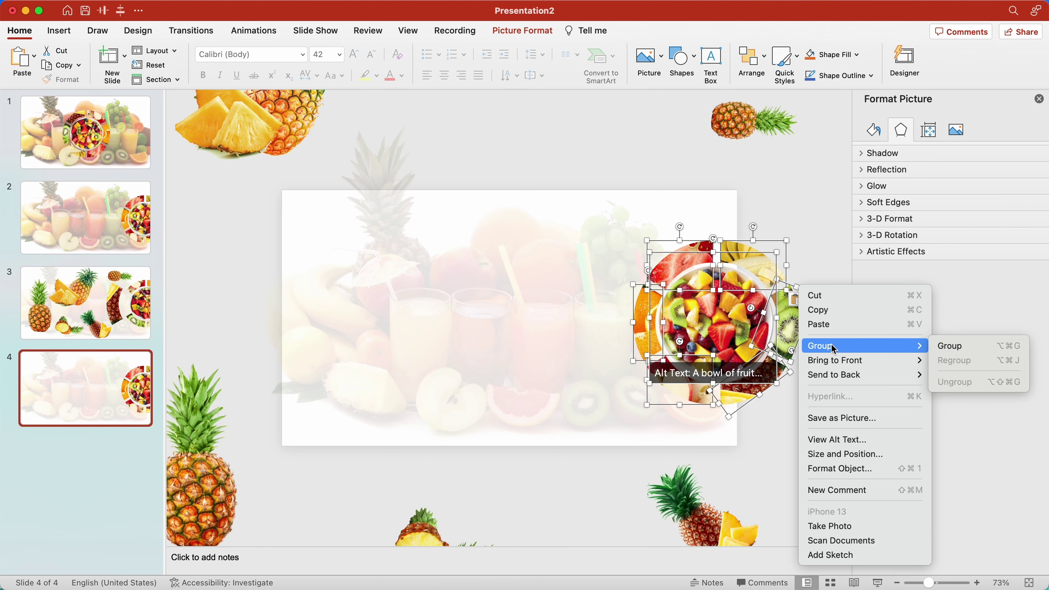
{"action": "left_click", "coordinate": [970, 349]}
{"action": "left_click", "coordinate": [933, 136]}
{"action": "type", "text": "180"}
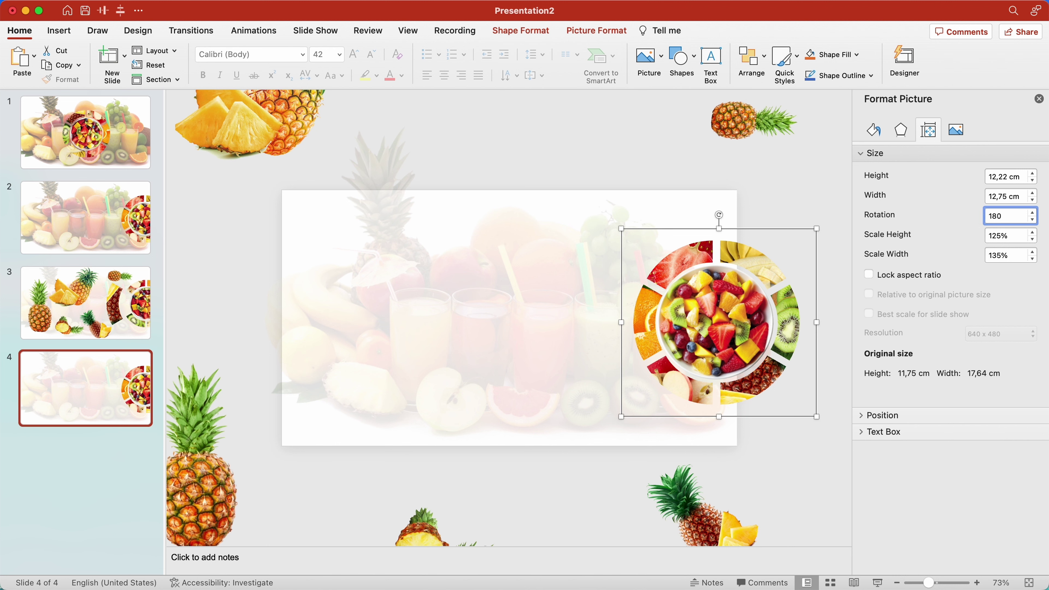
{"action": "key", "text": "Return"}
- Ungroup the ring and pull the kiwi wedge out to the left, enlarged
{"action": "right_click", "coordinate": [794, 228]}
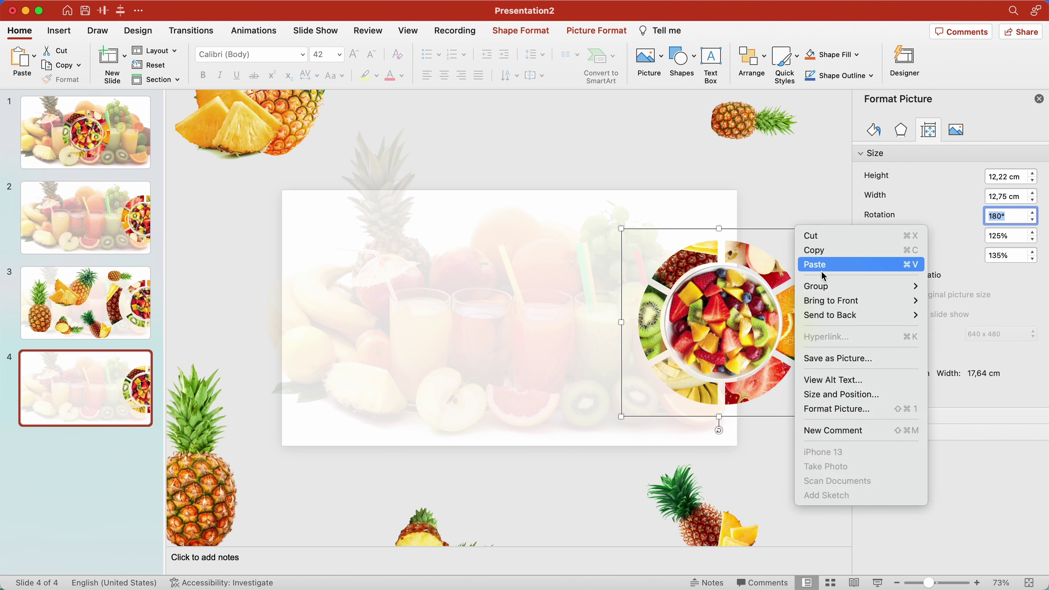
{"action": "left_click", "coordinate": [950, 319]}
{"action": "key", "text": "Escape"}
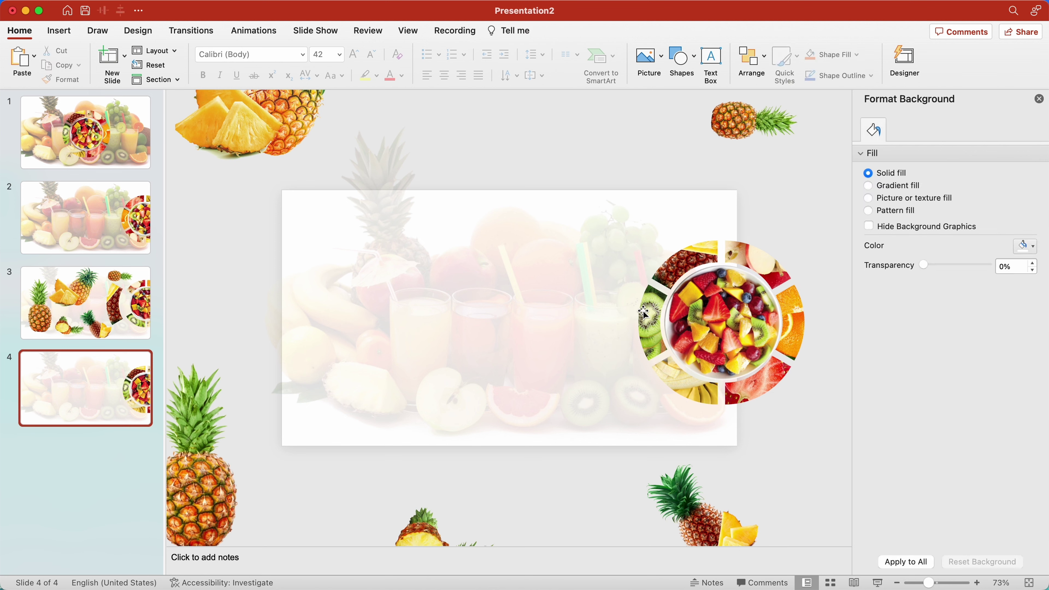
{"action": "mouse_move", "coordinate": [646, 315]}
{"action": "left_mouse_down"}
{"action": "mouse_move", "coordinate": [627, 314]}
{"action": "mouse_move", "coordinate": [606, 268]}
{"action": "left_mouse_up"}
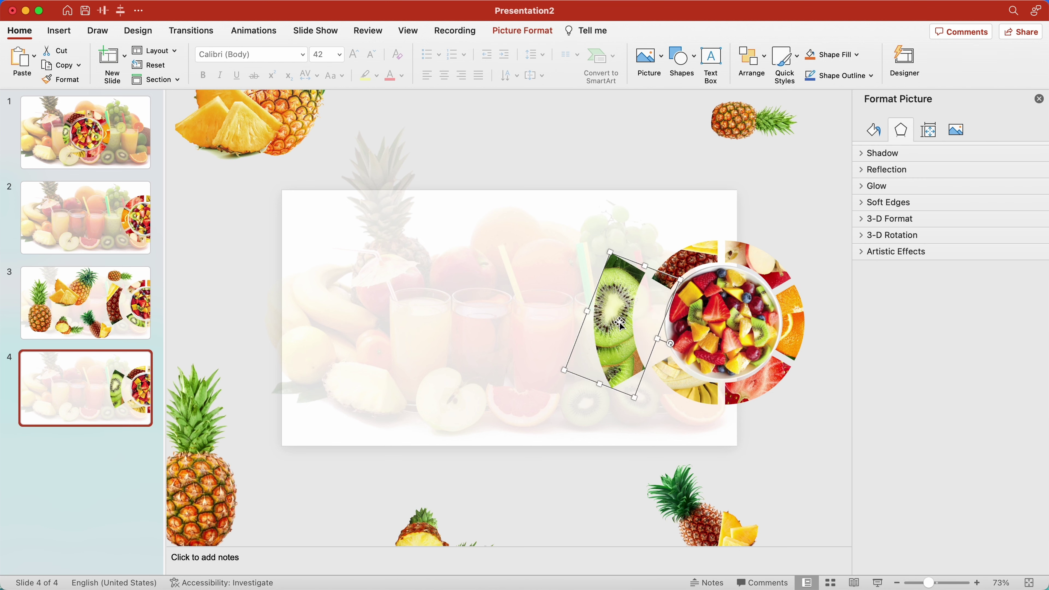
{"action": "left_click_drag", "start_coordinate": [615, 321], "coordinate": [614, 322]}
- Insert the three kiwi pictures from file onto slide 4
{"action": "left_click", "coordinate": [830, 200]}
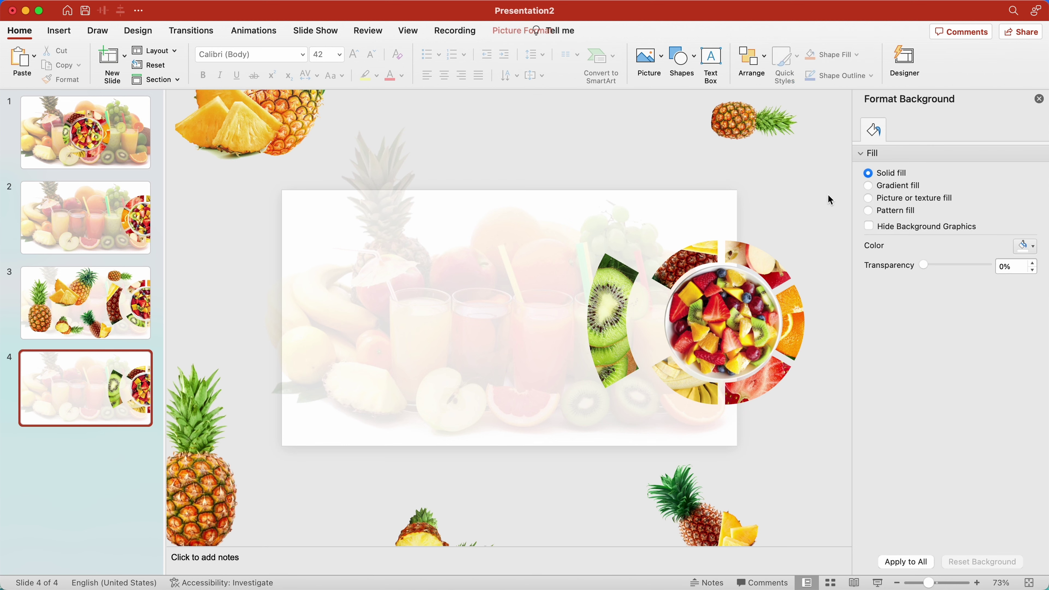
{"action": "left_click", "coordinate": [59, 30]}
{"action": "left_click", "coordinate": [112, 58]}
{"action": "left_click", "coordinate": [139, 94]}
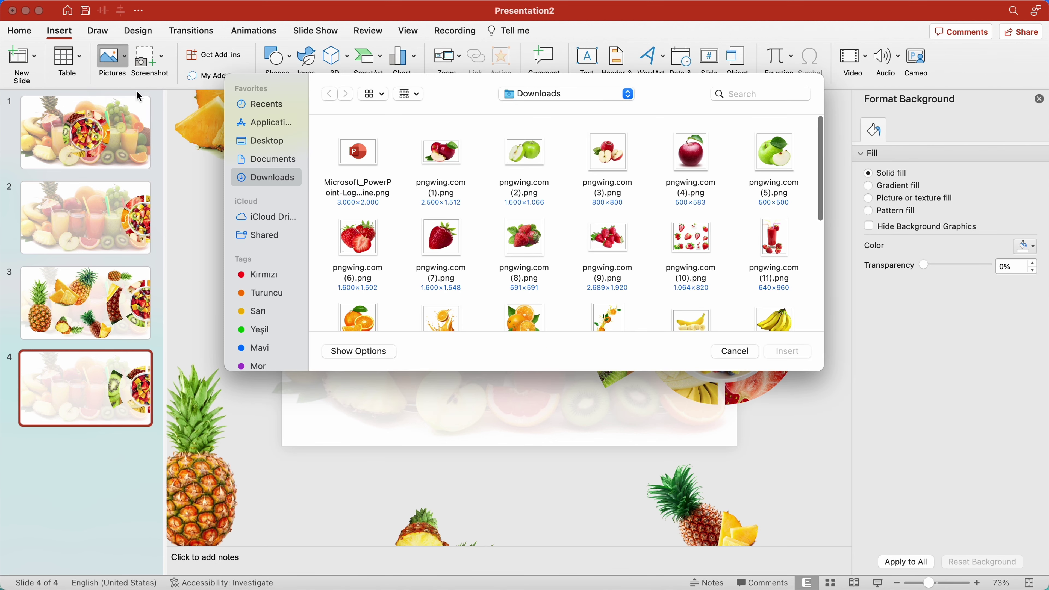
{"action": "scroll", "coordinate": [449, 191], "scroll_direction": "down", "scroll_amount": 5}
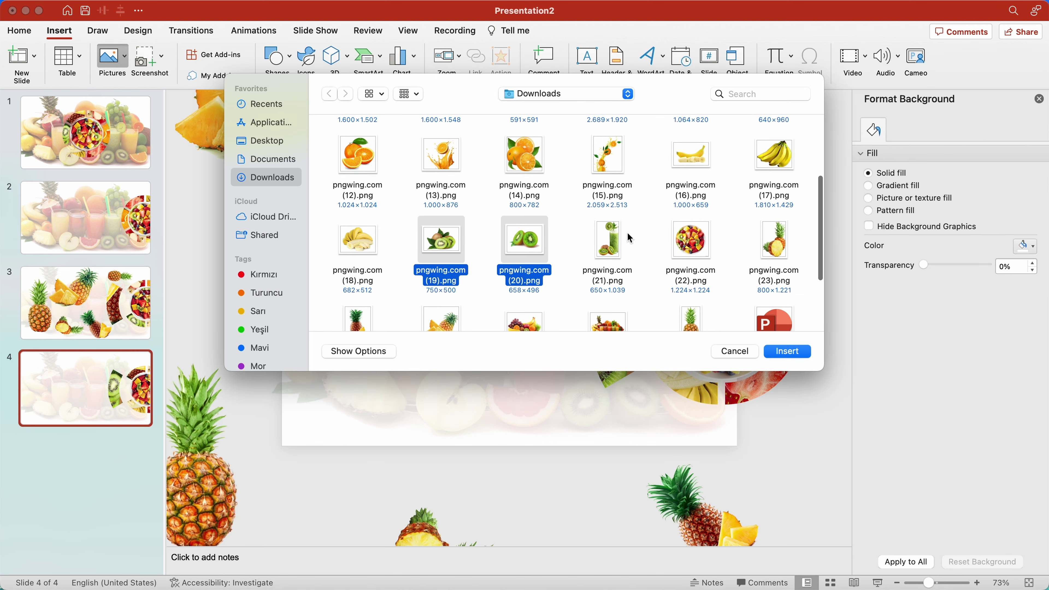
{"action": "left_click", "coordinate": [775, 351]}
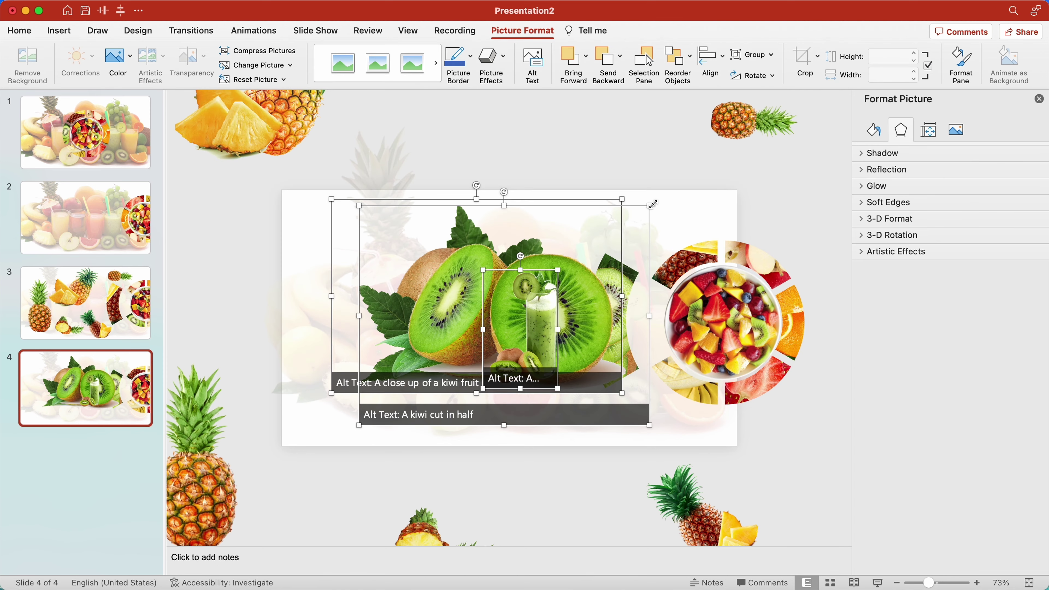
- Arrange the kiwis: enlarged smoothie at left, halves lower middle, cluster at top centre
{"action": "mouse_move", "coordinate": [651, 205]}
{"action": "left_mouse_down"}
{"action": "mouse_move", "coordinate": [577, 275]}
{"action": "mouse_move", "coordinate": [693, 124]}
{"action": "left_mouse_up"}
{"action": "left_click", "coordinate": [813, 217]}
{"action": "mouse_move", "coordinate": [638, 174]}
{"action": "left_mouse_down"}
{"action": "mouse_move", "coordinate": [461, 293]}
{"action": "mouse_move", "coordinate": [360, 378]}
{"action": "left_mouse_up"}
{"action": "left_click_drag", "start_coordinate": [384, 329], "coordinate": [498, 136]}
{"action": "left_click_drag", "start_coordinate": [454, 289], "coordinate": [405, 313]}
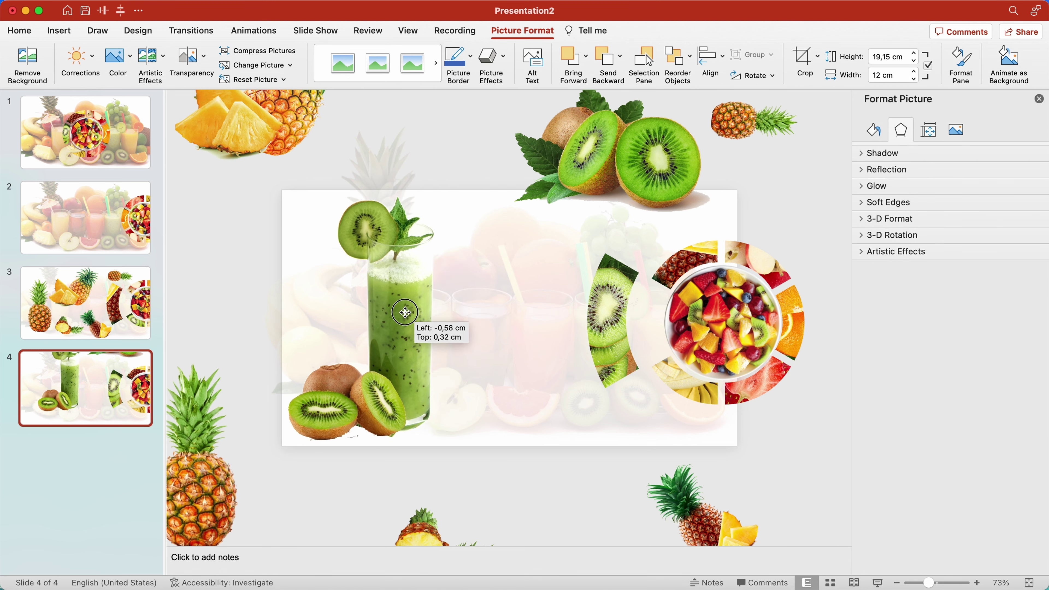
{"action": "left_click_drag", "start_coordinate": [602, 169], "coordinate": [500, 393]}
{"action": "left_click_drag", "start_coordinate": [610, 138], "coordinate": [560, 235]}
- Send the kiwi cluster and the large picture to the back
{"action": "right_click", "coordinate": [561, 236]}
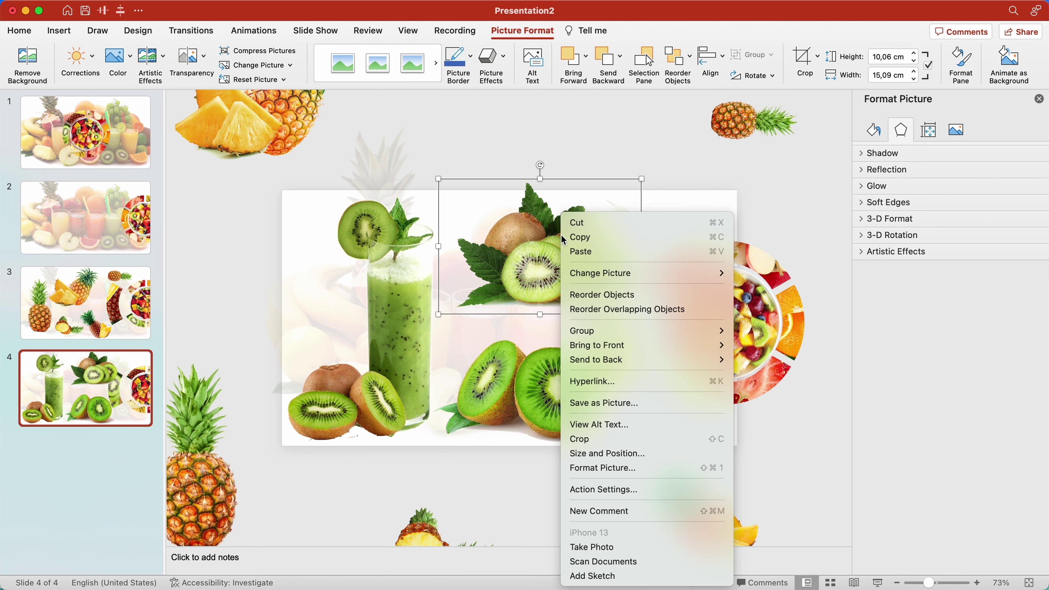
{"action": "left_click", "coordinate": [744, 365]}
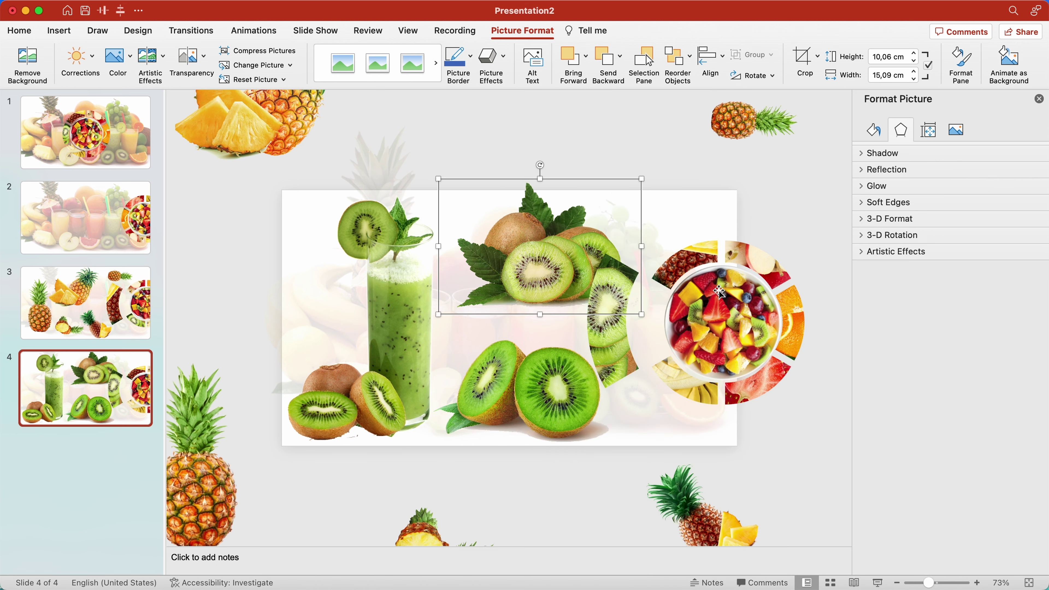
{"action": "left_click", "coordinate": [809, 187]}
{"action": "right_click", "coordinate": [719, 214]}
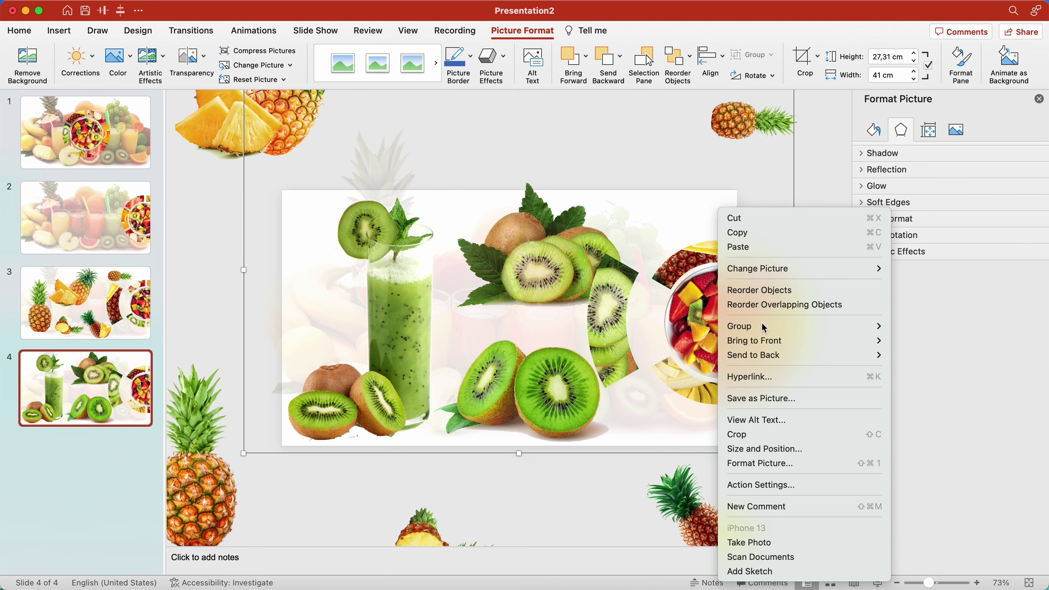
{"action": "mouse_move", "coordinate": [753, 354]}
{"action": "left_click", "coordinate": [919, 357]}
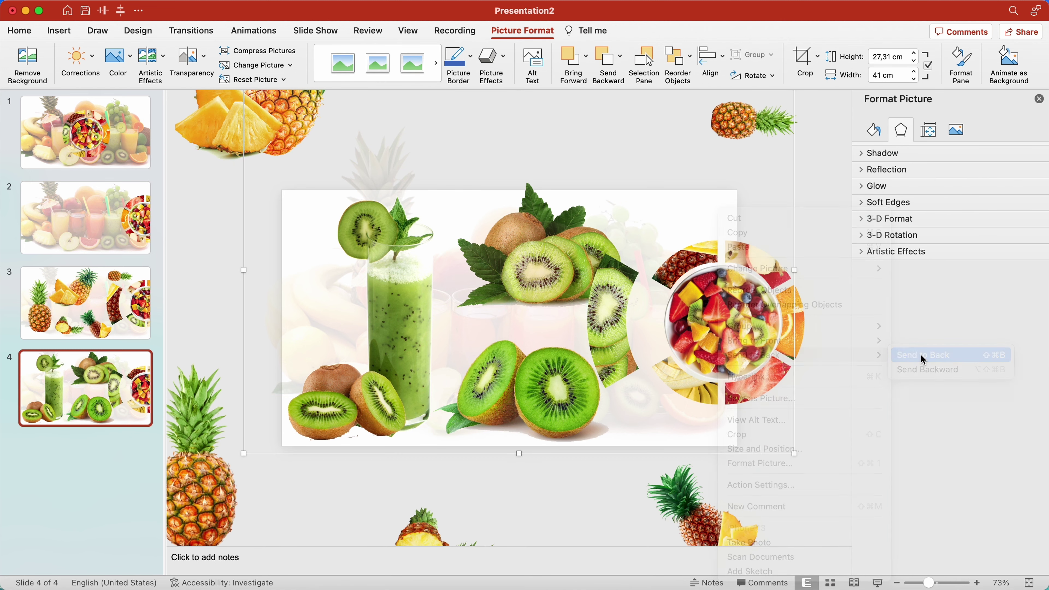
- Paste the kiwi pictures onto slide 3, parked off its left, top and bottom edges
{"action": "left_click", "coordinate": [554, 247]}
{"action": "left_click", "coordinate": [425, 335], "text": "shift"}
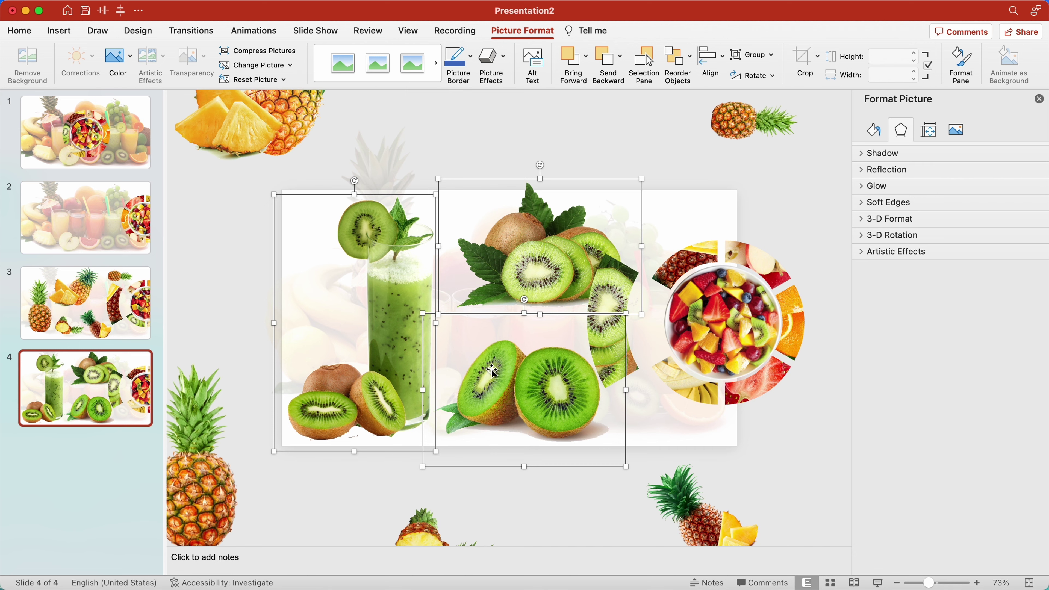
{"action": "left_click", "coordinate": [130, 306]}
{"action": "key", "text": "super+v"}
{"action": "left_click", "coordinate": [232, 287]}
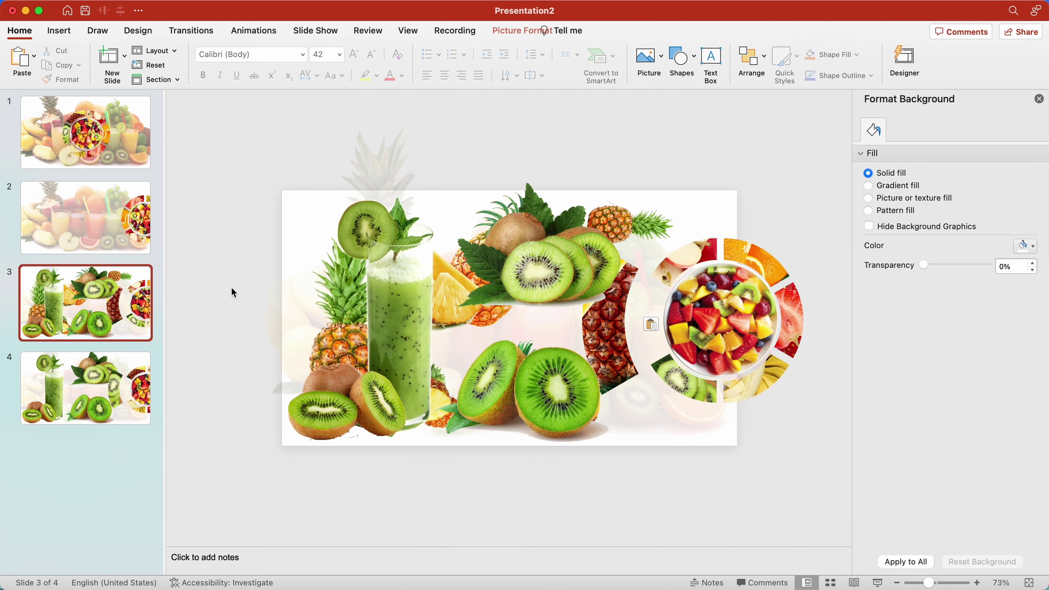
{"action": "left_click", "coordinate": [382, 285]}
{"action": "left_click_drag", "start_coordinate": [382, 286], "coordinate": [185, 356]}
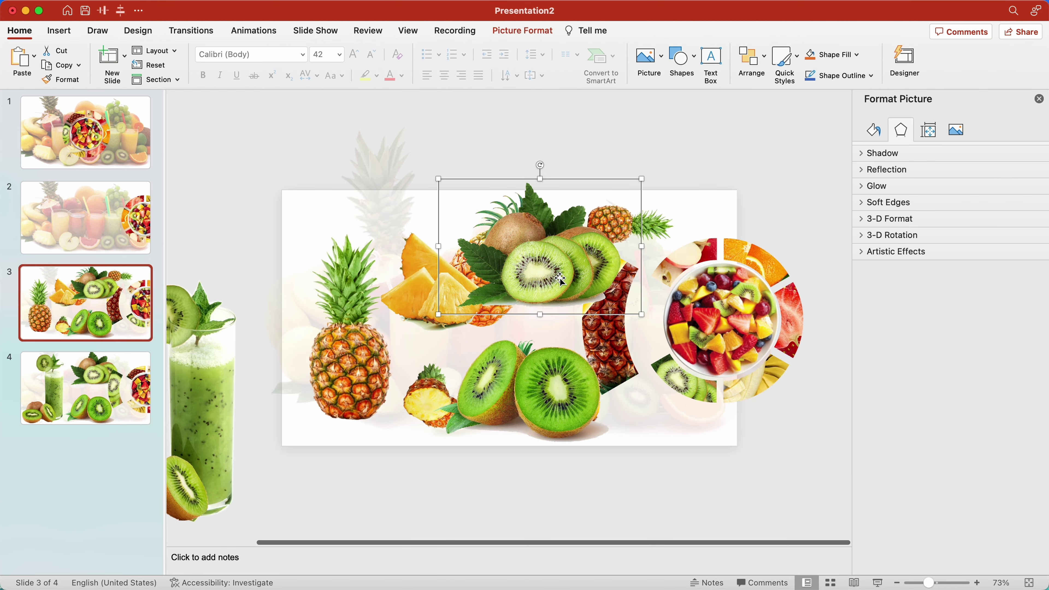
{"action": "left_click_drag", "start_coordinate": [553, 264], "coordinate": [566, 189]}
{"action": "left_click_drag", "start_coordinate": [546, 351], "coordinate": [546, 498]}
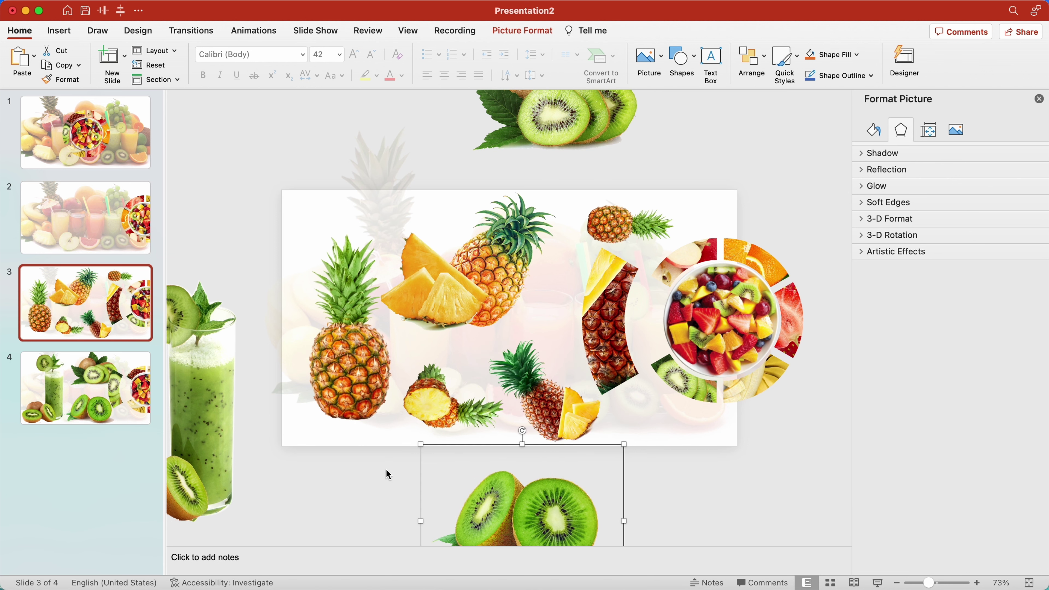
{"action": "left_click", "coordinate": [113, 397]}
{"action": "right_click", "coordinate": [112, 398]}
- Duplicate slide 4 as slide 5 and delete its three pineapple pictures
{"action": "left_click", "coordinate": [136, 446]}
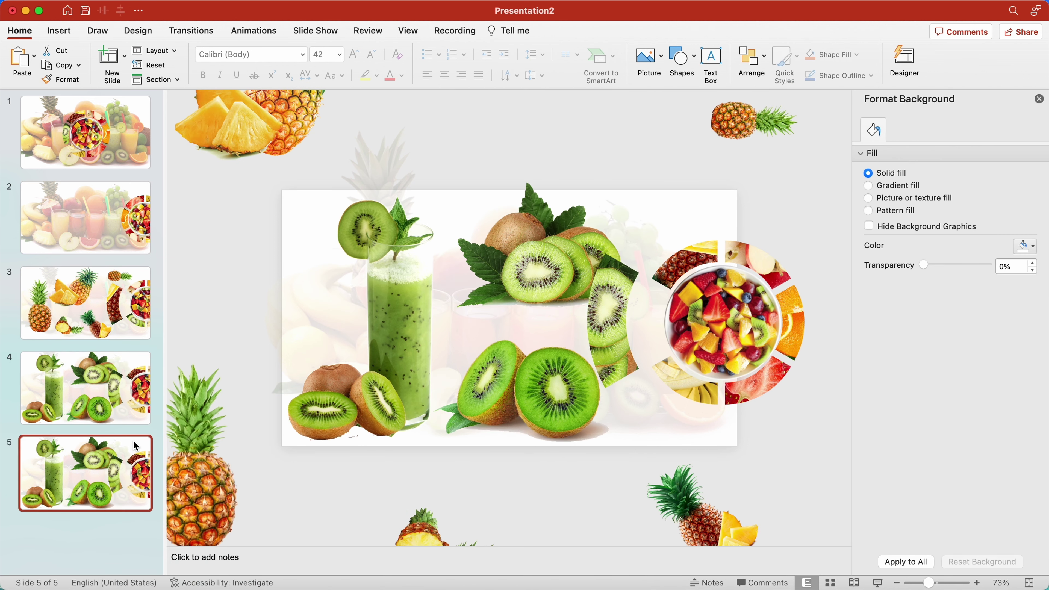
{"action": "left_click", "coordinate": [232, 433]}
{"action": "key", "text": "Delete"}
{"action": "left_click", "coordinate": [248, 124]}
{"action": "key", "text": "Delete"}
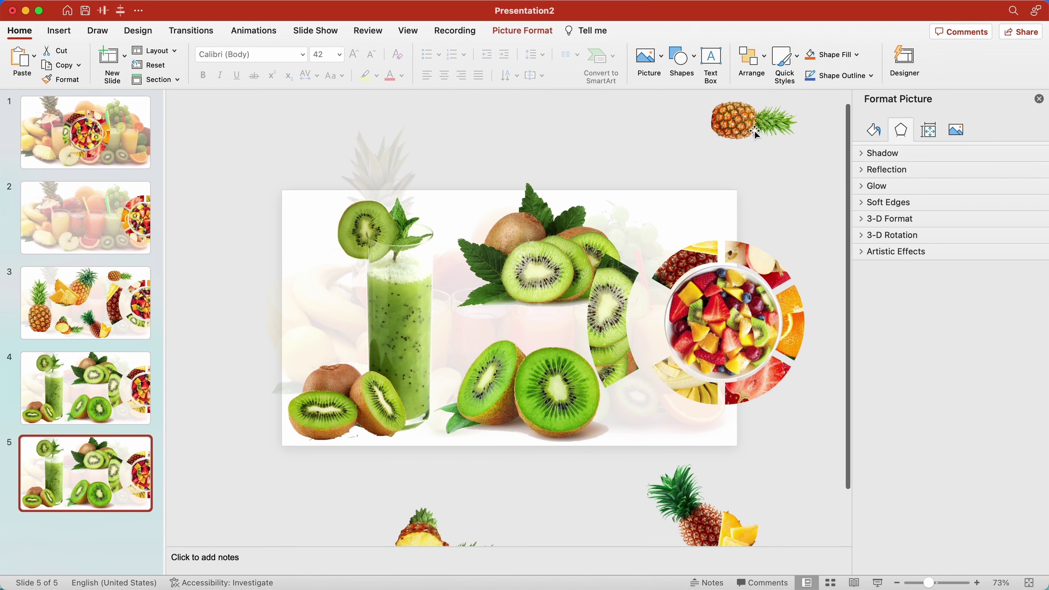
{"action": "left_click", "coordinate": [743, 119]}
{"action": "key", "text": "Delete"}
{"action": "key", "text": "Delete"}
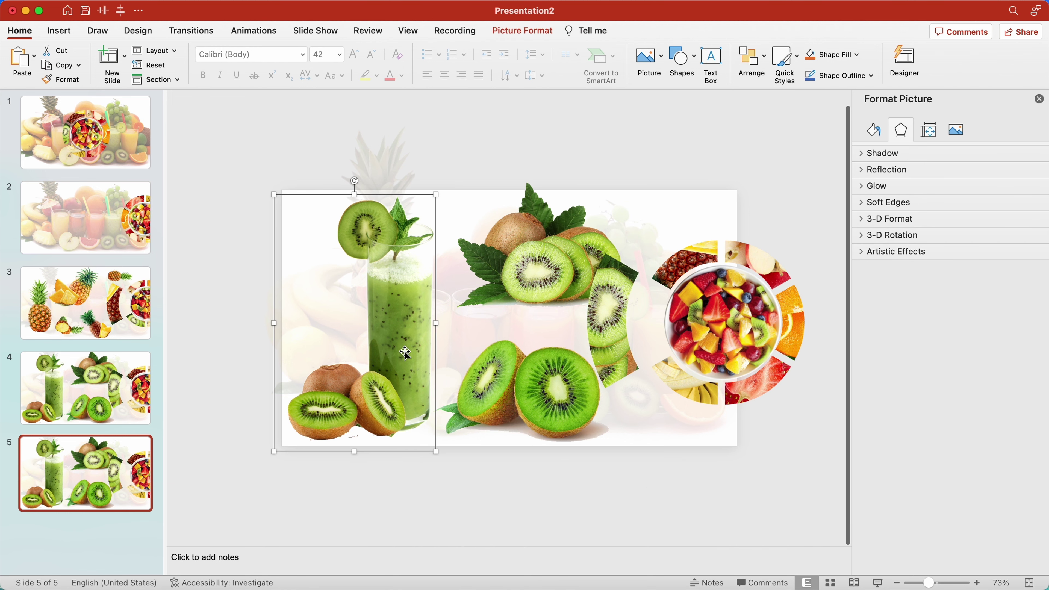
- Park slide 5's kiwi pictures off its left, top and bottom edges
{"action": "left_click_drag", "start_coordinate": [403, 351], "coordinate": [209, 351]}
{"action": "left_click_drag", "start_coordinate": [518, 279], "coordinate": [543, 142]}
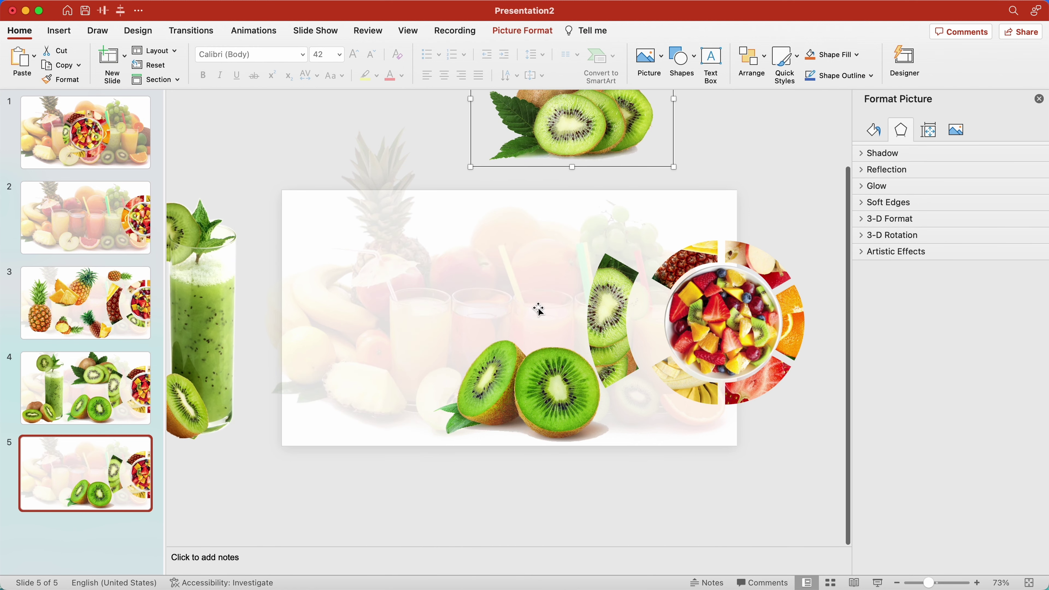
{"action": "left_click_drag", "start_coordinate": [534, 347], "coordinate": [532, 516]}
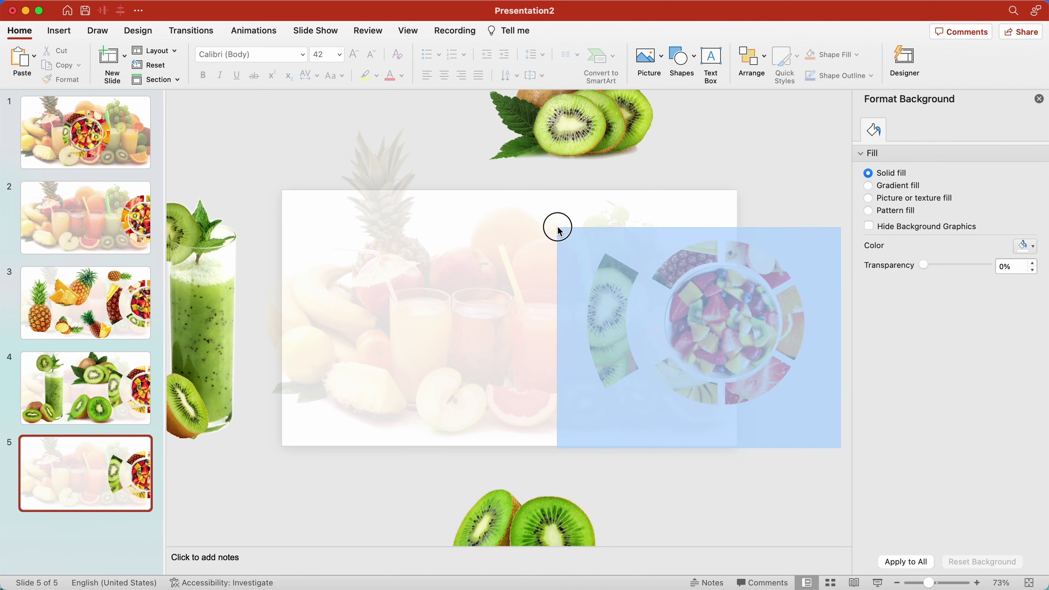
{"action": "left_click_drag", "start_coordinate": [843, 452], "coordinate": [557, 228]}
{"action": "left_click", "coordinate": [557, 228]}
- Copy the fruit-ring pictures from slide 2 and paste them onto slide 5
{"action": "left_click", "coordinate": [143, 238]}
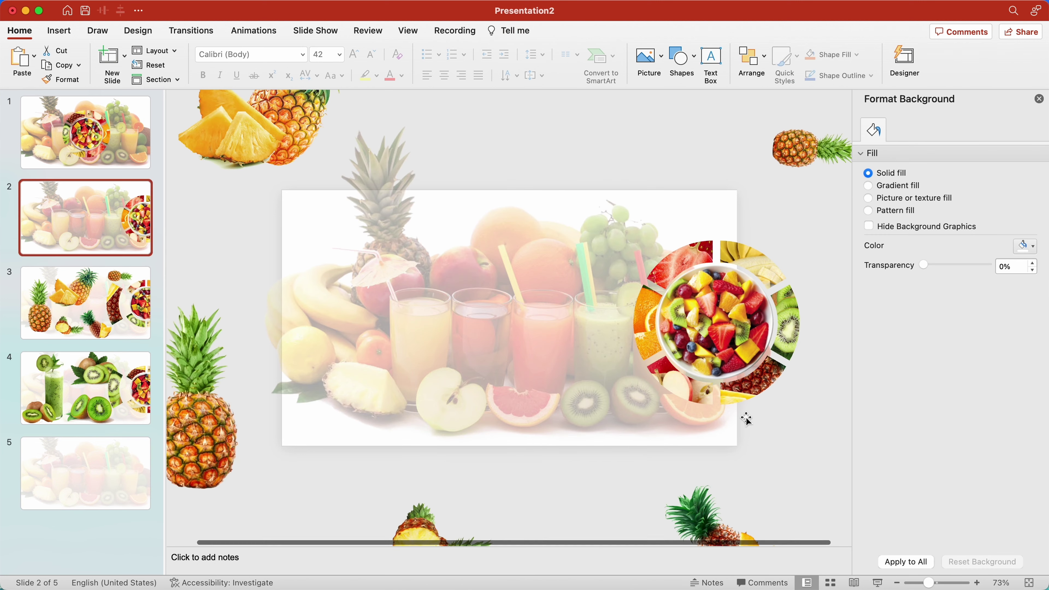
{"action": "left_click_drag", "start_coordinate": [840, 456], "coordinate": [569, 211]}
{"action": "right_click", "coordinate": [702, 255]}
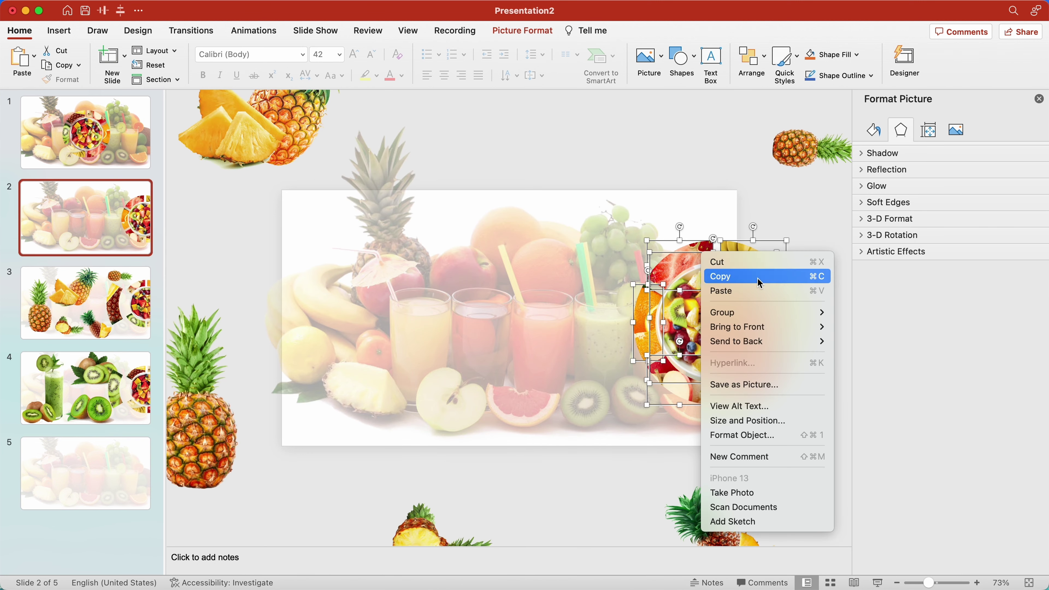
{"action": "left_click", "coordinate": [704, 277]}
{"action": "left_click", "coordinate": [118, 469]}
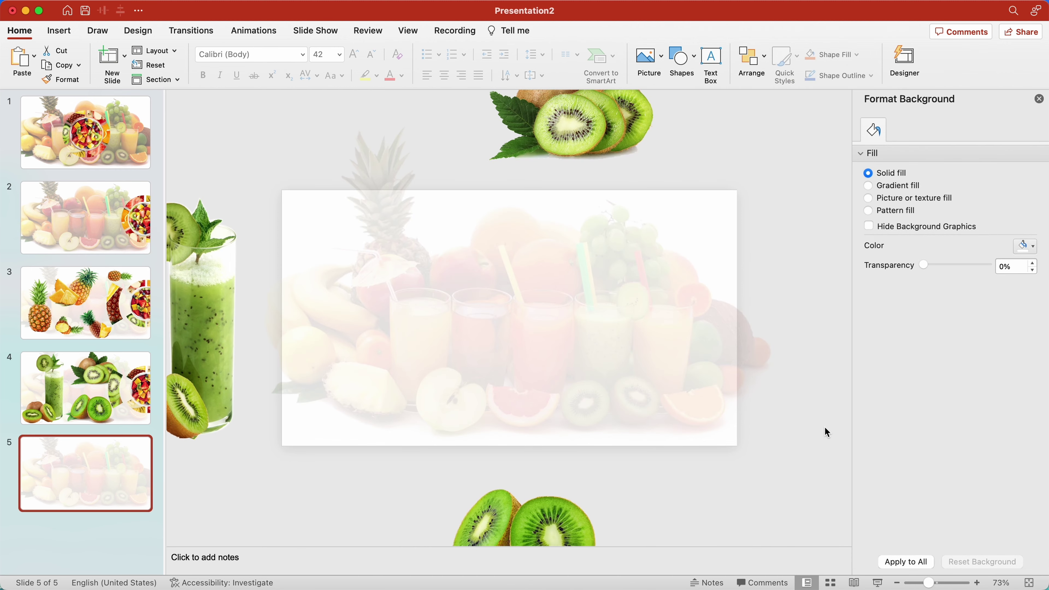
{"action": "scroll", "coordinate": [824, 431], "scroll_direction": "down", "scroll_amount": 1}
{"action": "right_click", "coordinate": [822, 360]}
{"action": "left_click", "coordinate": [838, 307]}
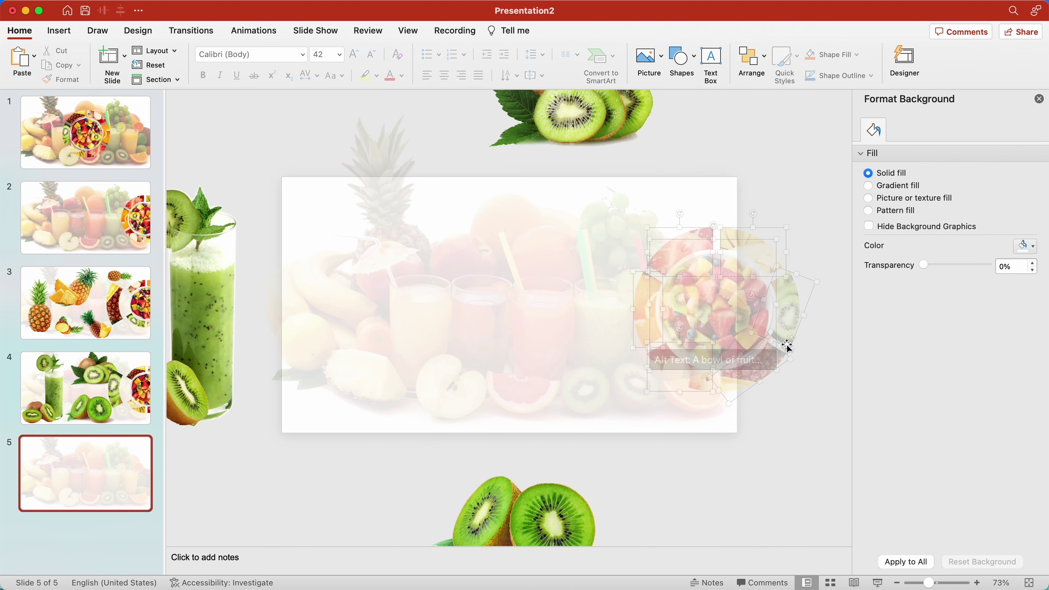
- Group and rotate the ring 60°, ungroup it, then pull out and enlarge the apple wedge
{"action": "right_click", "coordinate": [787, 247]}
{"action": "left_click", "coordinate": [946, 302]}
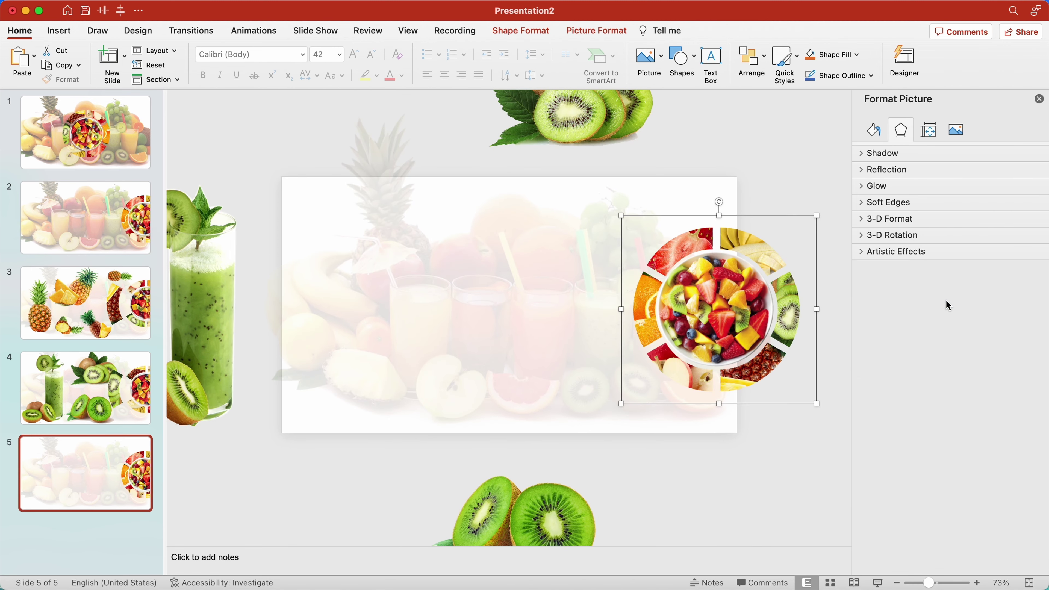
{"action": "left_click", "coordinate": [934, 132]}
{"action": "type", "text": "60"}
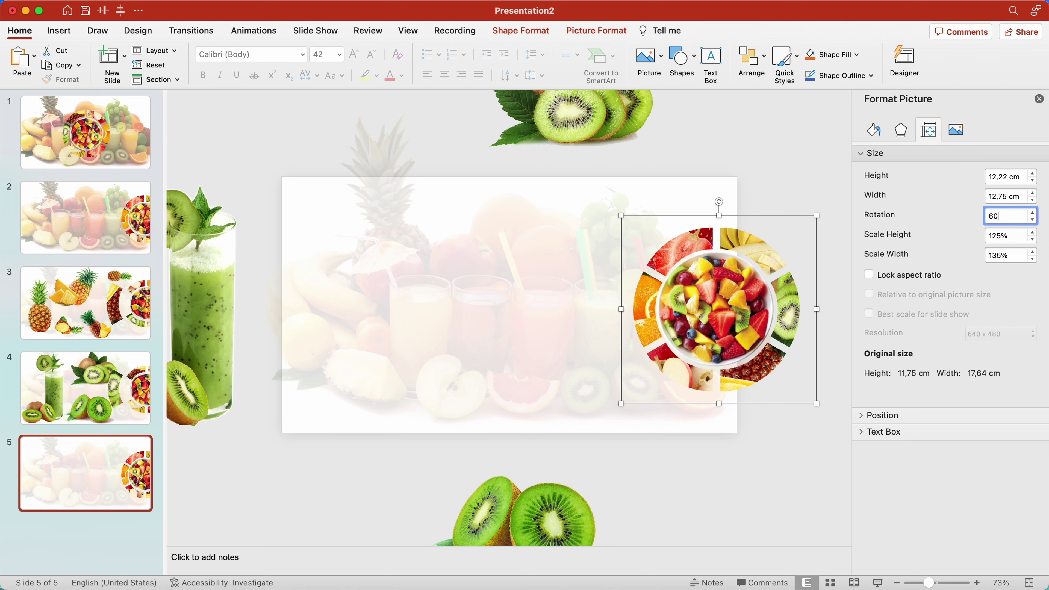
{"action": "key", "text": "Return"}
{"action": "right_click", "coordinate": [798, 256]}
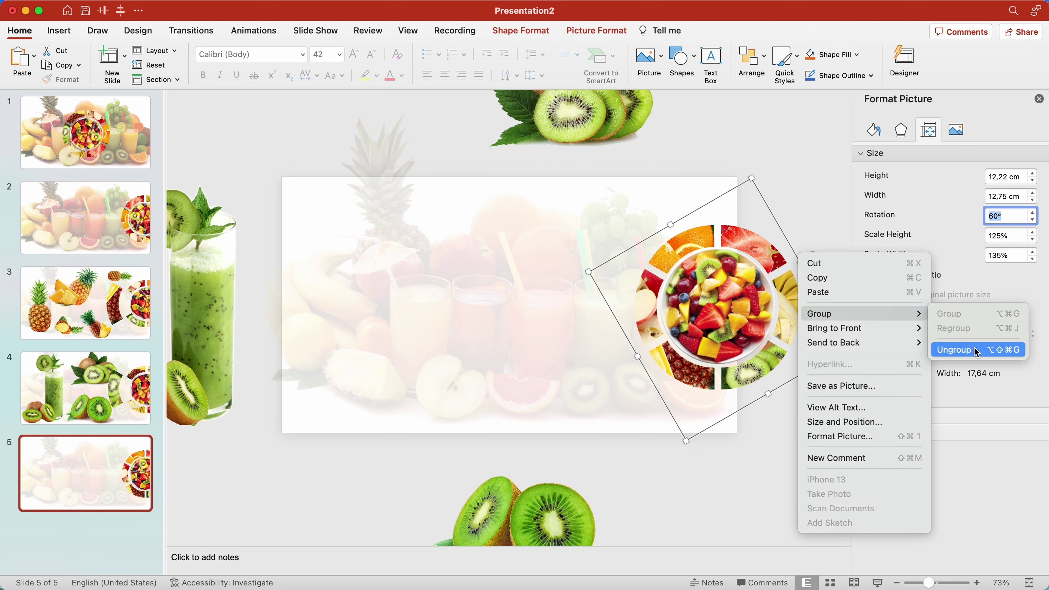
{"action": "left_click", "coordinate": [975, 349]}
{"action": "left_click", "coordinate": [845, 370]}
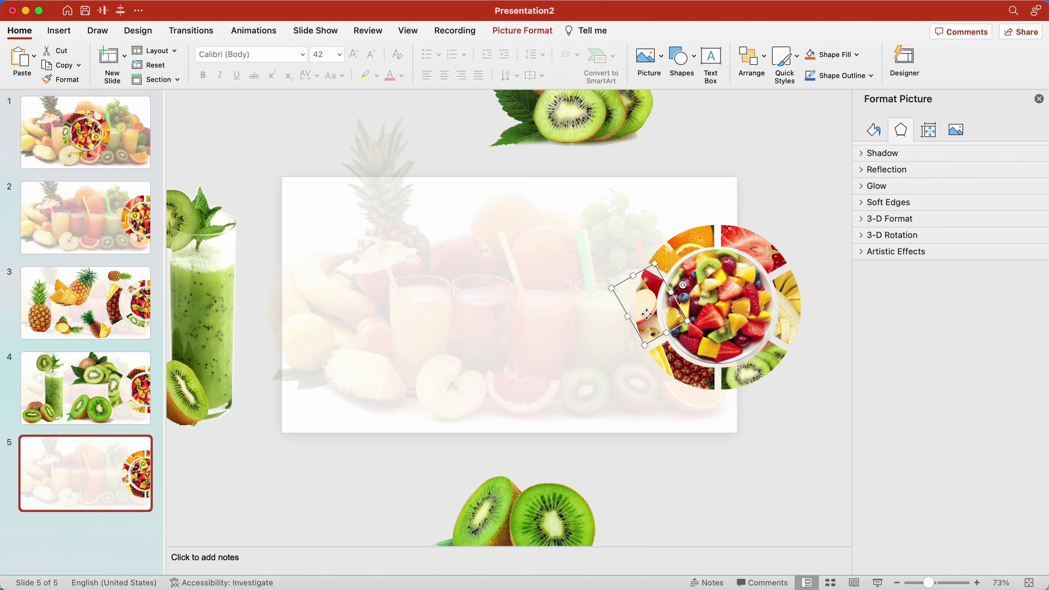
{"action": "left_click_drag", "start_coordinate": [651, 308], "coordinate": [600, 316]}
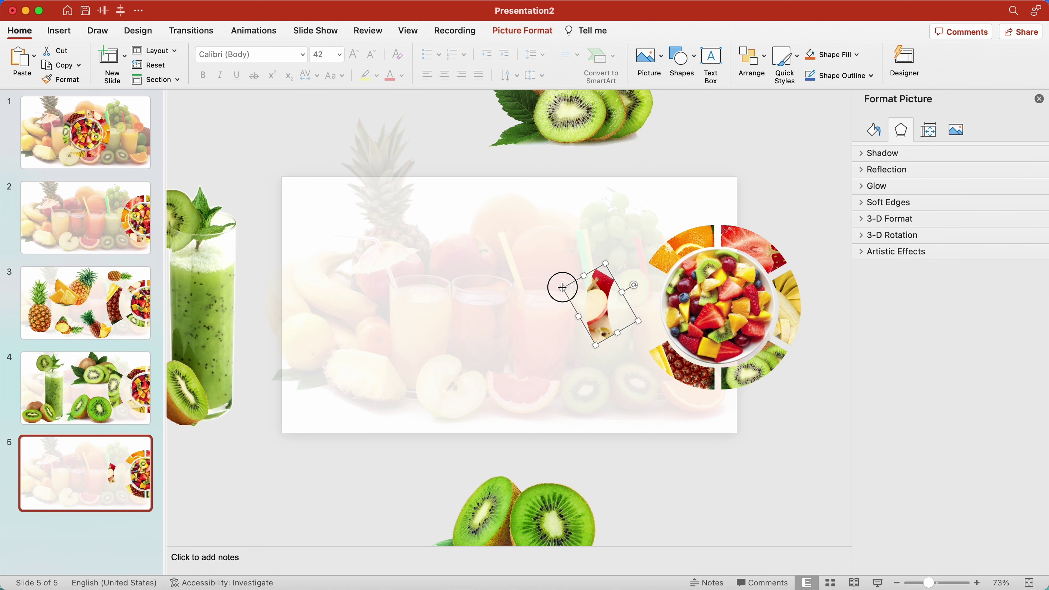
{"action": "left_click_drag", "start_coordinate": [562, 287], "coordinate": [527, 286]}
- Insert the apple pictures from file onto slide 5
{"action": "left_click", "coordinate": [59, 31]}
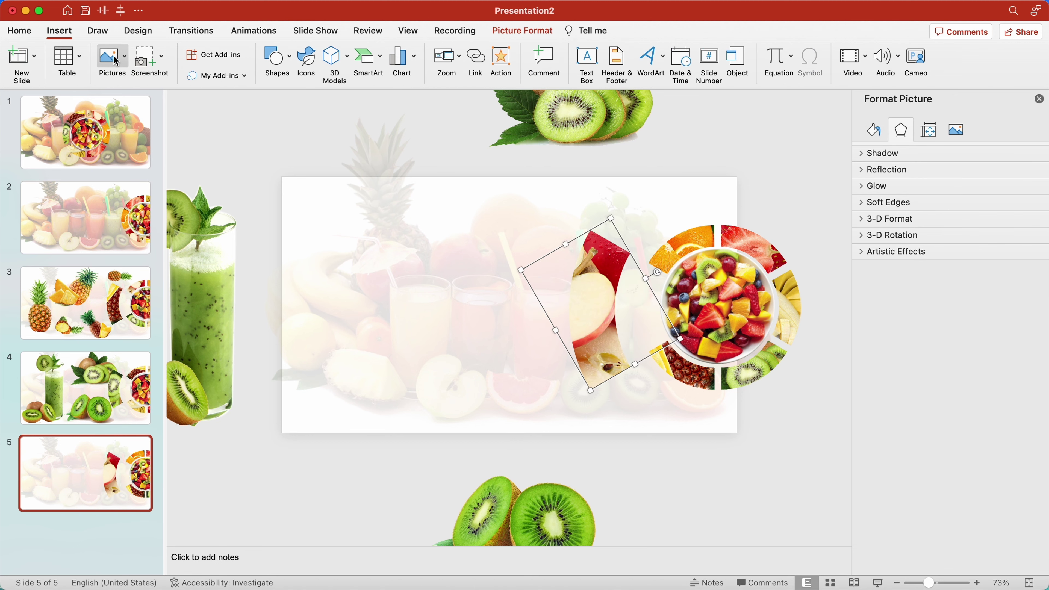
{"action": "left_click", "coordinate": [112, 60]}
{"action": "left_click", "coordinate": [142, 96]}
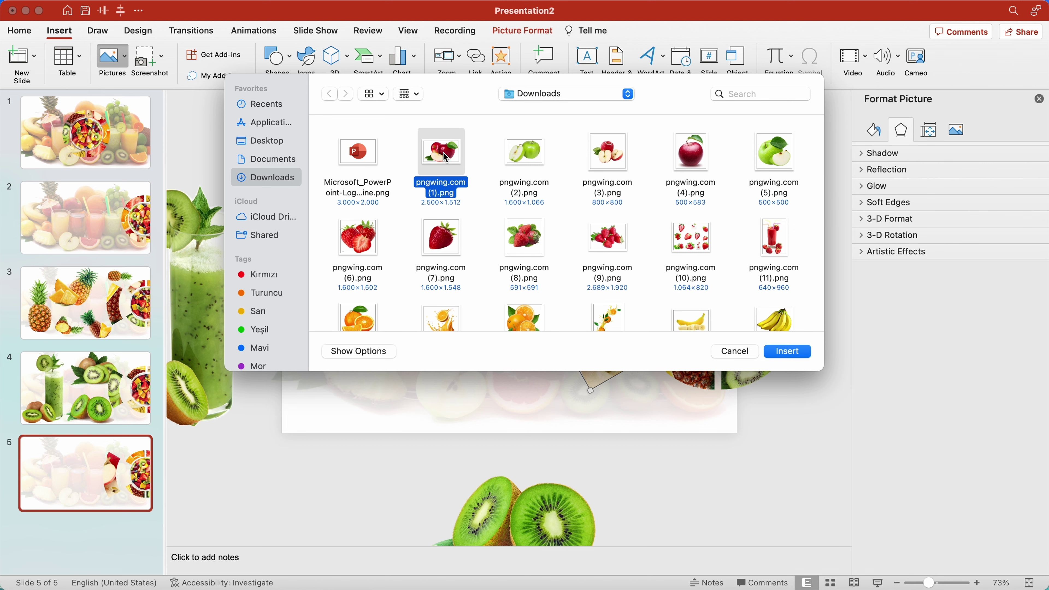
{"action": "left_click", "coordinate": [786, 351]}
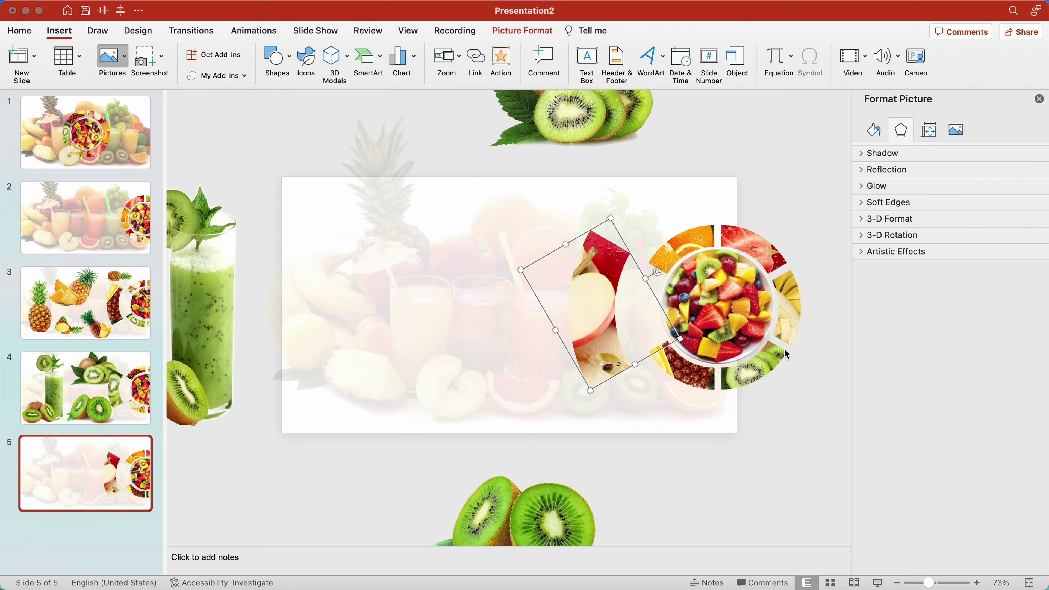
- Scatter the apples: green pair upper left, red pair centre, singles at right; duplicate as slide 6
{"action": "left_click_drag", "start_coordinate": [614, 183], "coordinate": [529, 237]}
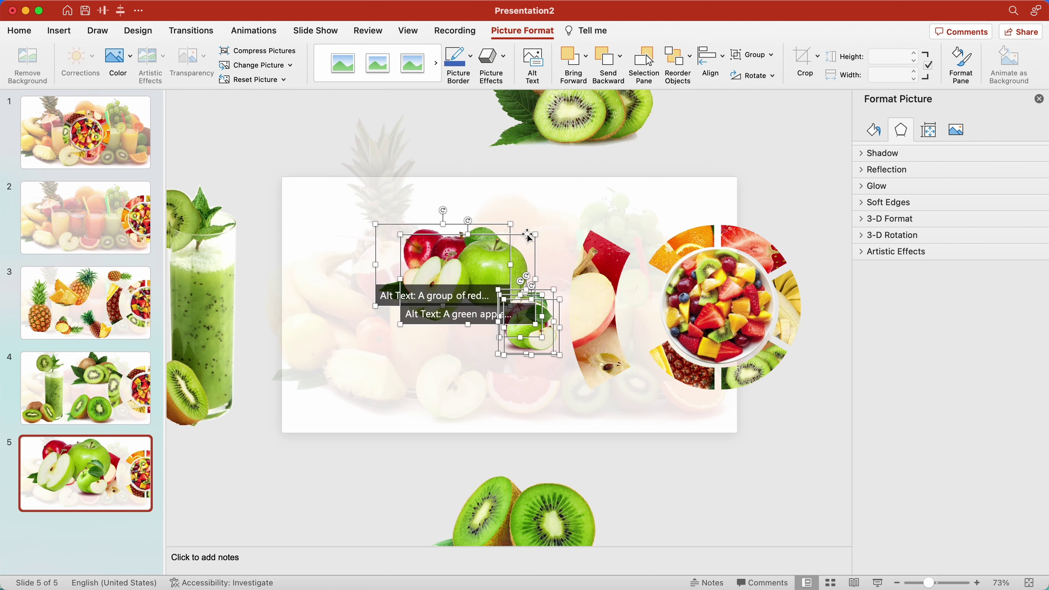
{"action": "left_click_drag", "start_coordinate": [553, 353], "coordinate": [421, 207]}
{"action": "left_click_drag", "start_coordinate": [379, 159], "coordinate": [654, 413]}
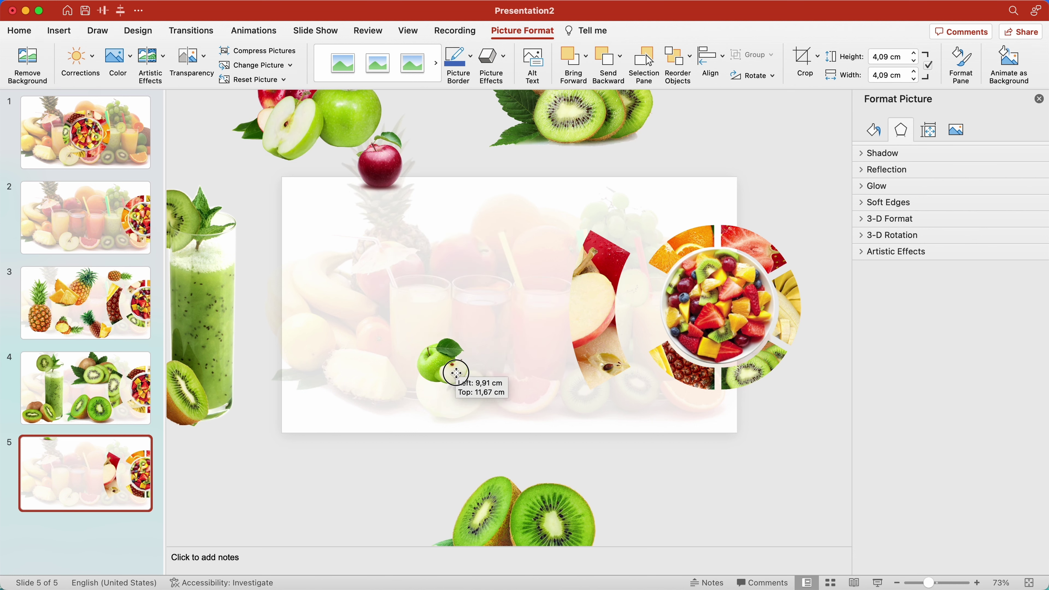
{"action": "left_click_drag", "start_coordinate": [380, 163], "coordinate": [632, 210]}
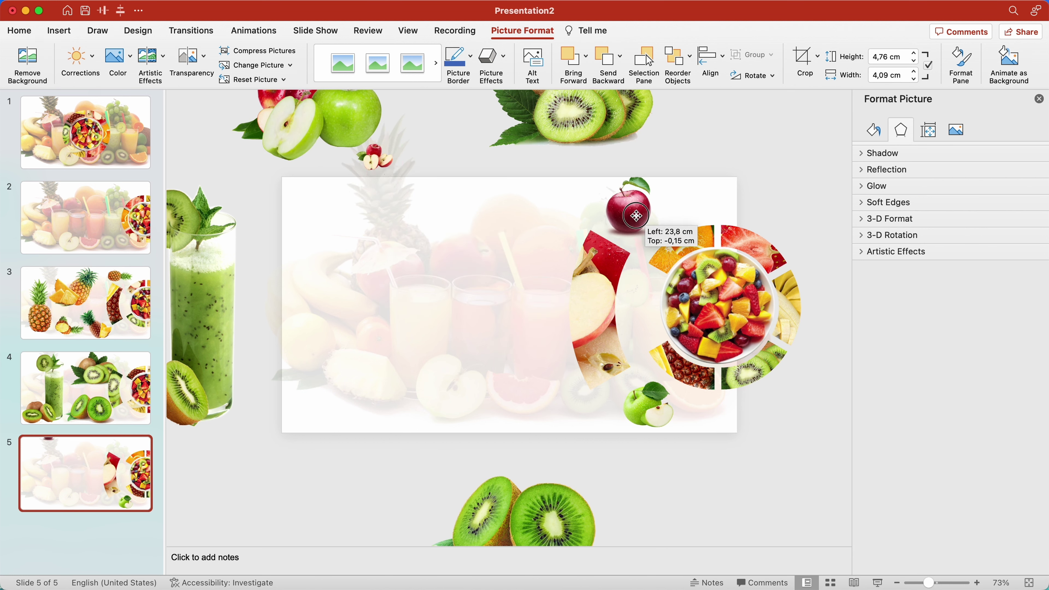
{"action": "mouse_move", "coordinate": [381, 173]}
{"action": "left_mouse_down"}
{"action": "mouse_move", "coordinate": [388, 232]}
{"action": "mouse_move", "coordinate": [454, 231]}
{"action": "mouse_move", "coordinate": [409, 334]}
{"action": "left_mouse_up"}
{"action": "left_click_drag", "start_coordinate": [342, 120], "coordinate": [401, 234]}
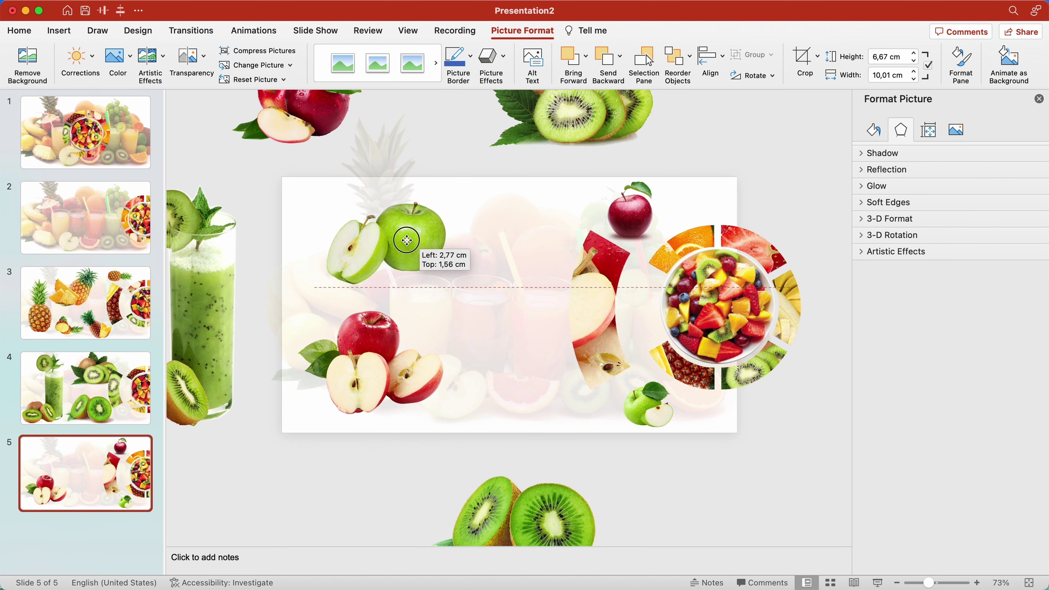
{"action": "left_click_drag", "start_coordinate": [316, 284], "coordinate": [292, 303]}
{"action": "mouse_move", "coordinate": [328, 148]}
{"action": "left_mouse_down"}
{"action": "mouse_move", "coordinate": [462, 263]}
{"action": "mouse_move", "coordinate": [509, 325]}
{"action": "left_mouse_up"}
{"action": "right_click", "coordinate": [105, 472]}
{"action": "left_click", "coordinate": [124, 447]}
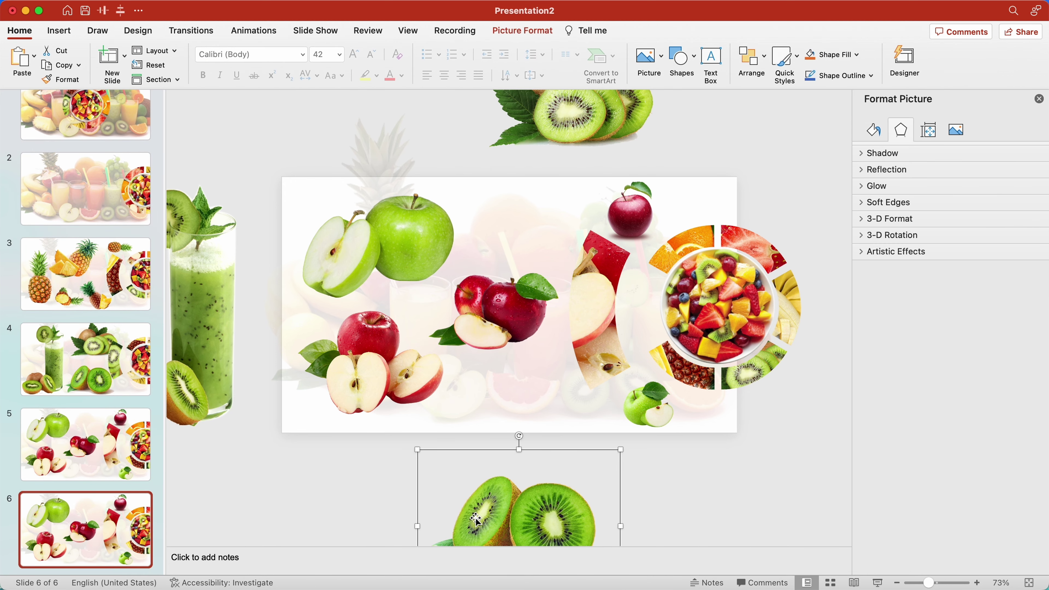
- Delete the three kiwi pictures from slide 6
{"action": "key", "text": "Delete"}
{"action": "left_click", "coordinate": [200, 309]}
{"action": "key", "text": "Delete"}
{"action": "left_click", "coordinate": [570, 120]}
{"action": "key", "text": "Delete"}
- Move the five apple pictures off slide 6's edges
{"action": "left_click", "coordinate": [385, 383]}
{"action": "left_click_drag", "start_coordinate": [385, 384], "coordinate": [245, 526]}
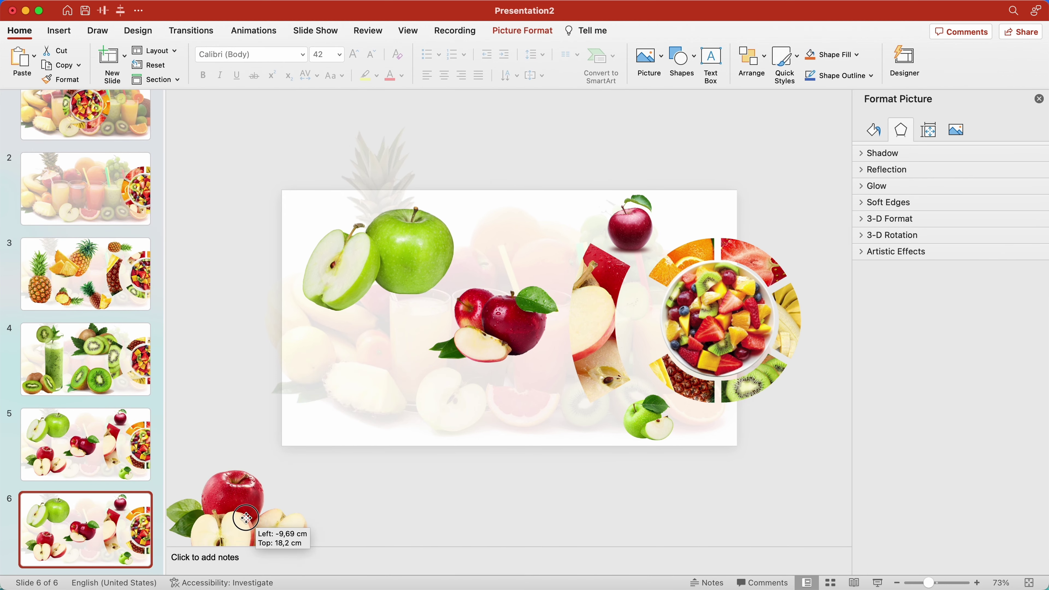
{"action": "left_click_drag", "start_coordinate": [403, 274], "coordinate": [256, 144]}
{"action": "left_click_drag", "start_coordinate": [637, 233], "coordinate": [773, 122]}
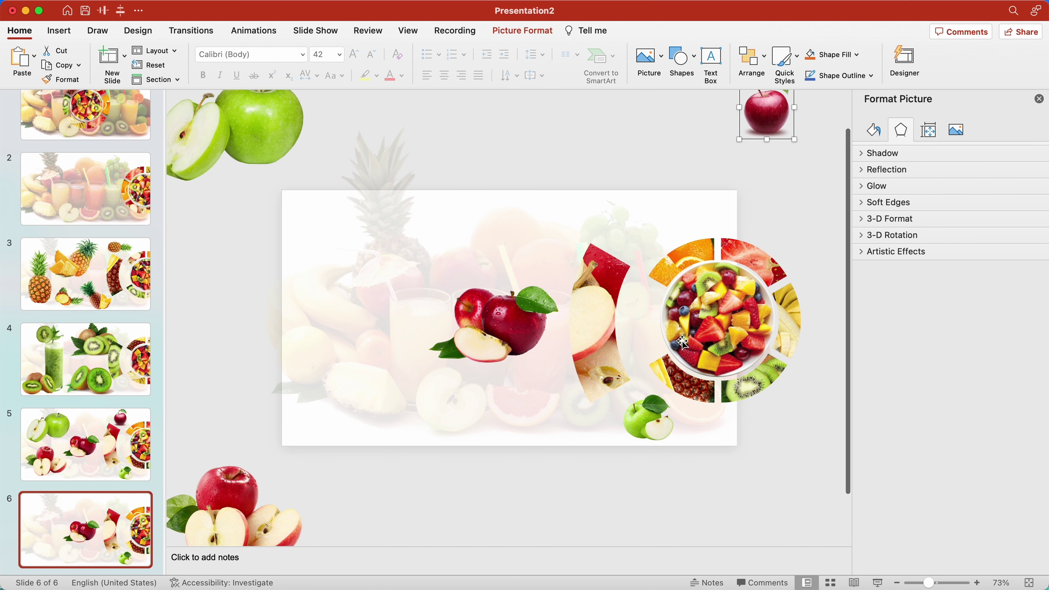
{"action": "left_click_drag", "start_coordinate": [650, 422], "coordinate": [769, 528]}
{"action": "left_click_drag", "start_coordinate": [520, 326], "coordinate": [539, 529]}
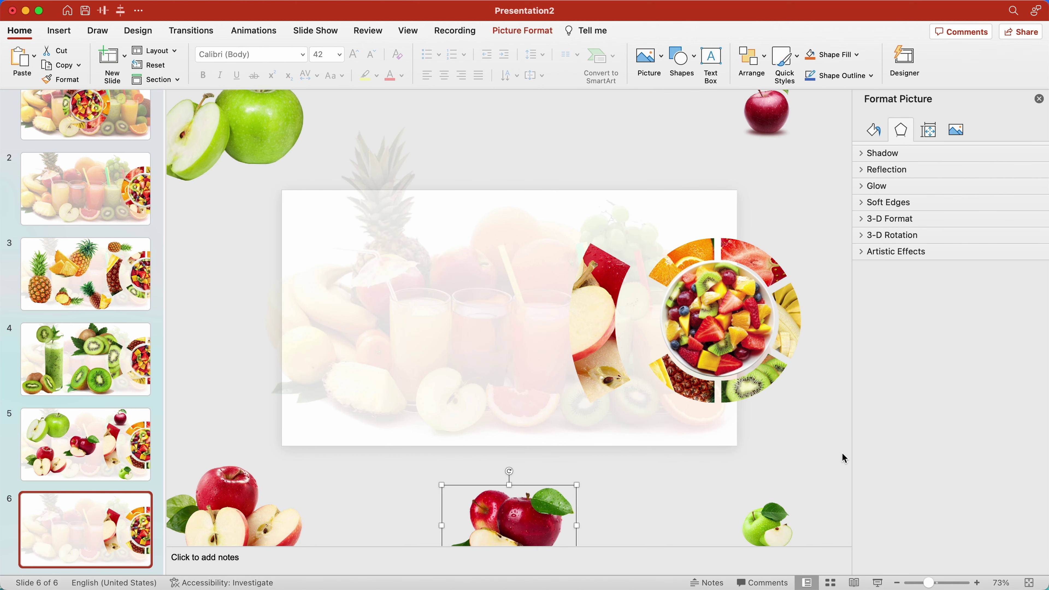
- Delete the old fruit-ring pieces and apple wedge from slide 6
{"action": "left_click_drag", "start_coordinate": [844, 458], "coordinate": [548, 211]}
{"action": "key", "text": "Delete"}
{"action": "left_click", "coordinate": [586, 314]}
{"action": "key", "text": "Delete"}
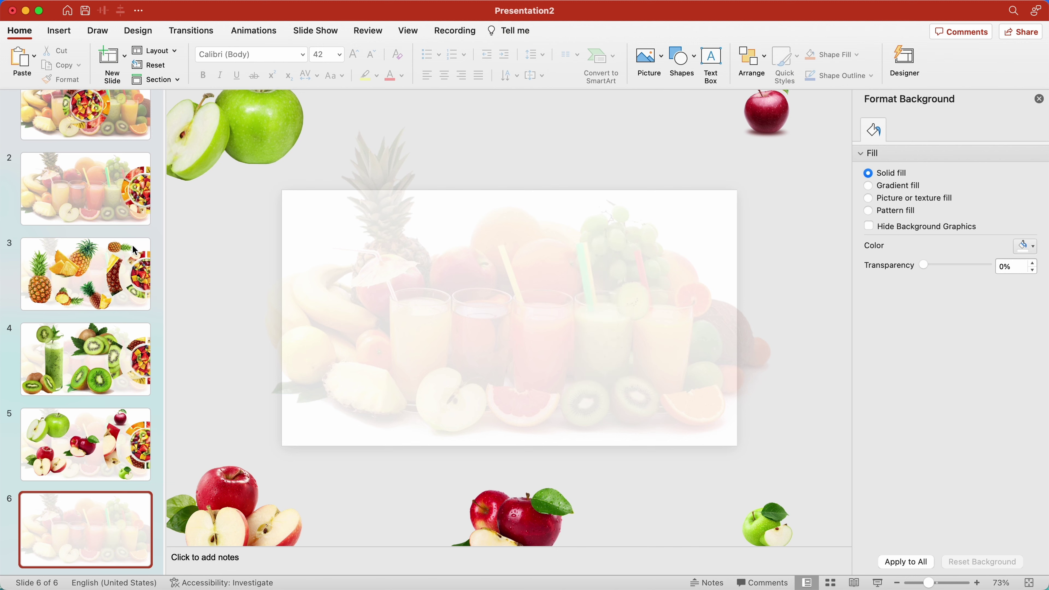
- Copy the fruit-ring pieces from slide 2 and paste them onto slide 6
{"action": "left_click", "coordinate": [85, 188]}
{"action": "left_click_drag", "start_coordinate": [836, 424], "coordinate": [613, 235]}
{"action": "right_click", "coordinate": [664, 258]}
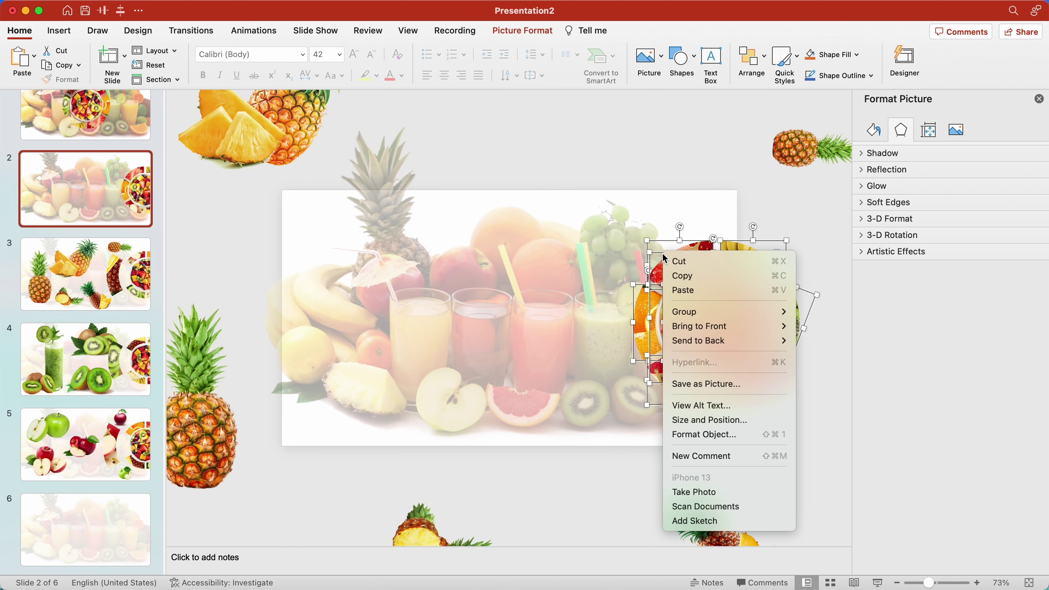
{"action": "left_click", "coordinate": [682, 276]}
{"action": "left_click", "coordinate": [111, 517]}
{"action": "right_click", "coordinate": [832, 295]}
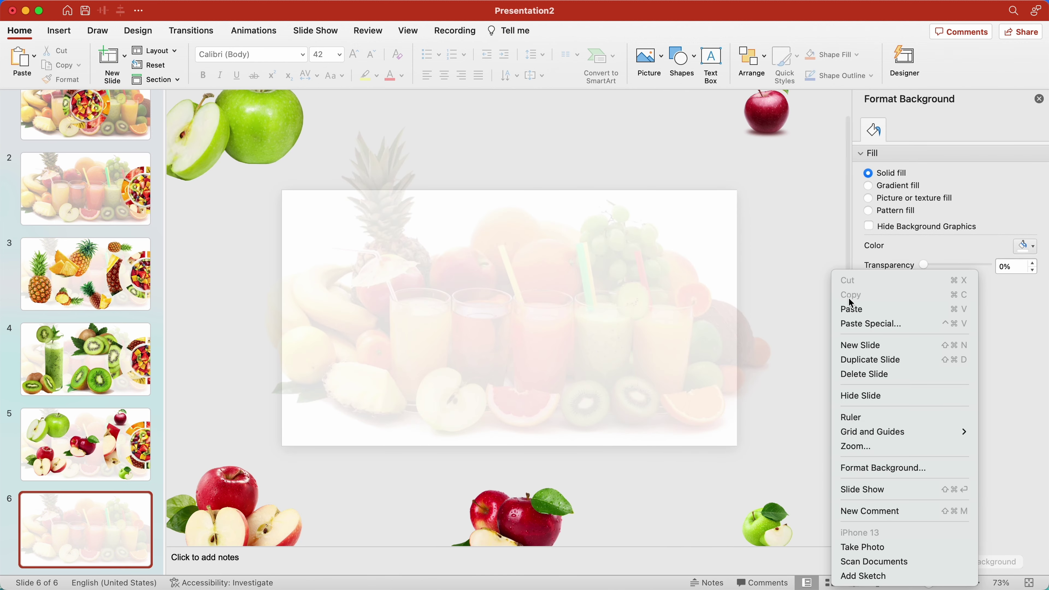
{"action": "left_click", "coordinate": [851, 309]}
- Group the ring, rotate it -120°, then ungroup it
{"action": "right_click", "coordinate": [790, 259]}
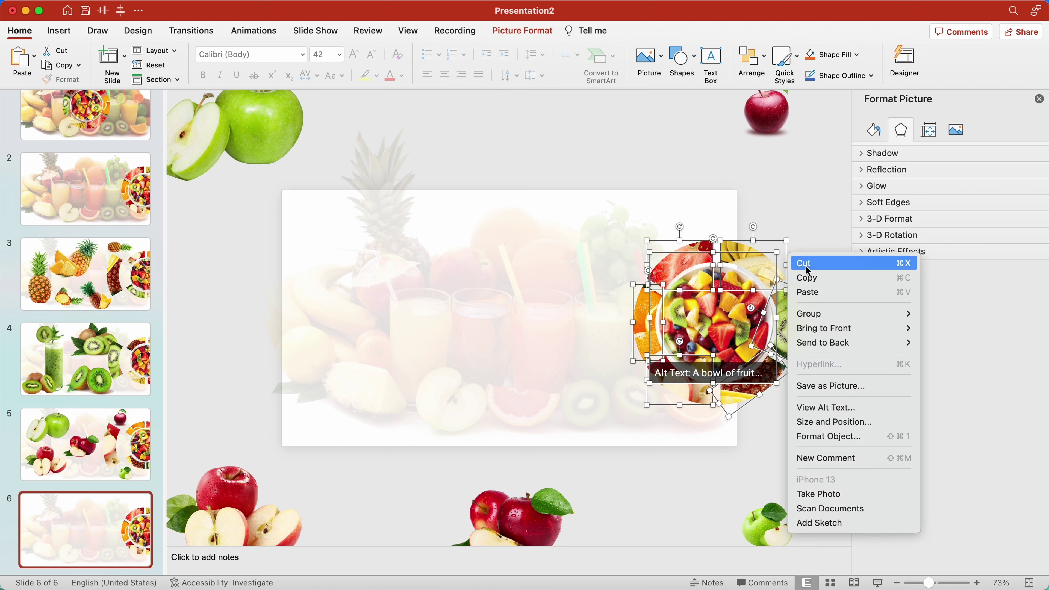
{"action": "left_click", "coordinate": [930, 313]}
{"action": "left_click", "coordinate": [927, 129]}
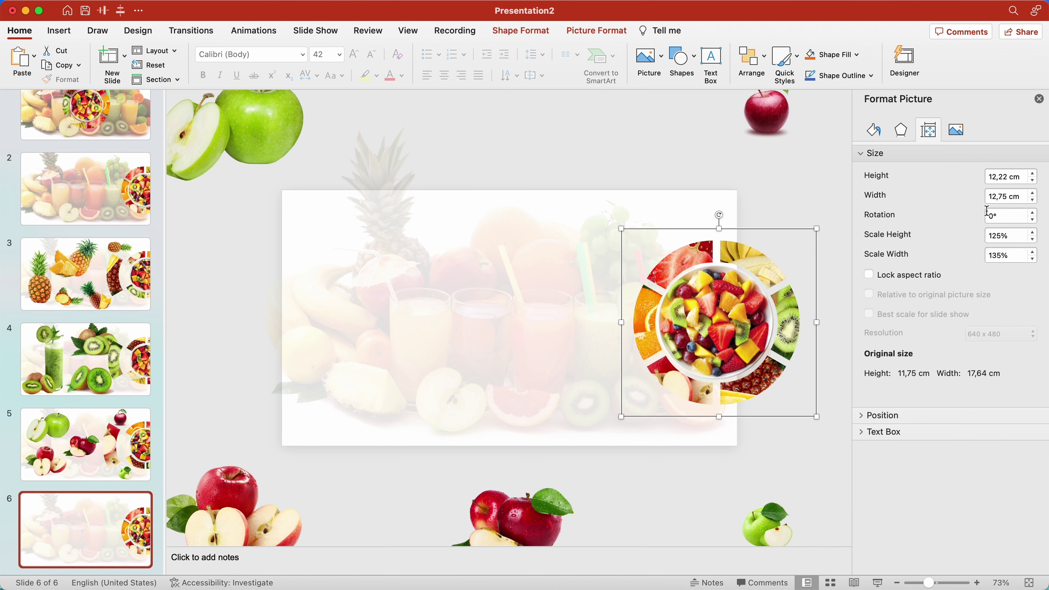
{"action": "type", "text": "0"}
{"action": "key", "text": "Return"}
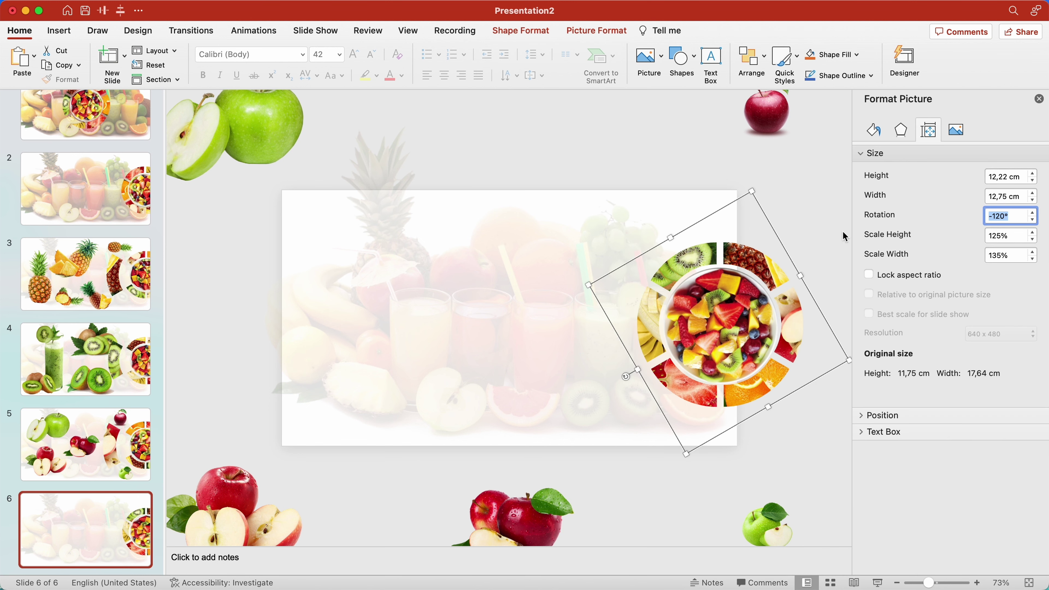
{"action": "right_click", "coordinate": [781, 240]}
{"action": "left_click", "coordinate": [949, 333]}
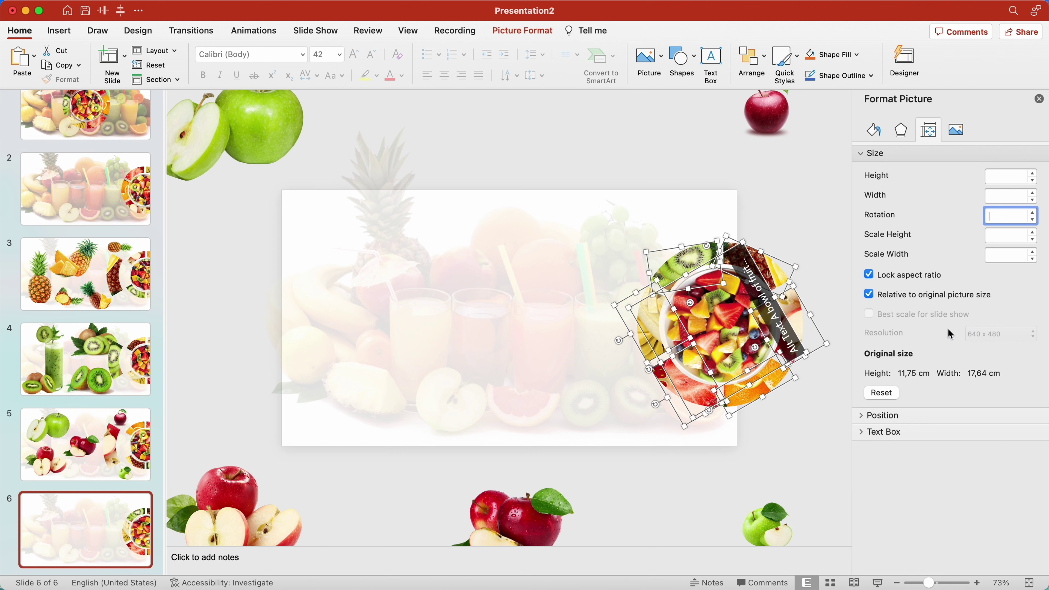
- Pull the banana wedge left of the ring and enlarge it
{"action": "left_click", "coordinate": [640, 337]}
{"action": "left_click_drag", "start_coordinate": [643, 338], "coordinate": [592, 338]}
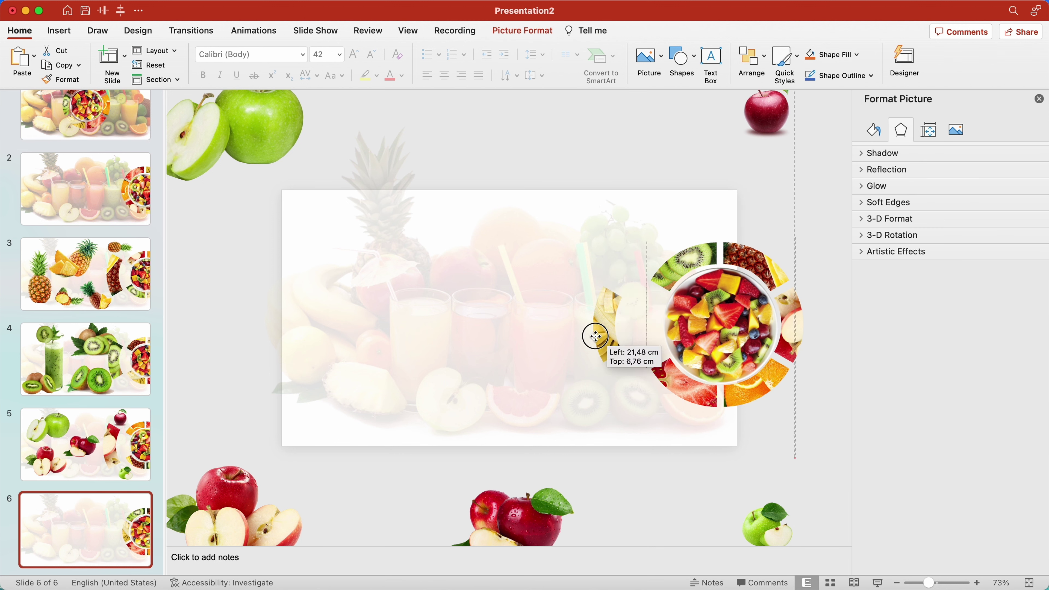
{"action": "left_click_drag", "start_coordinate": [564, 305], "coordinate": [532, 296]}
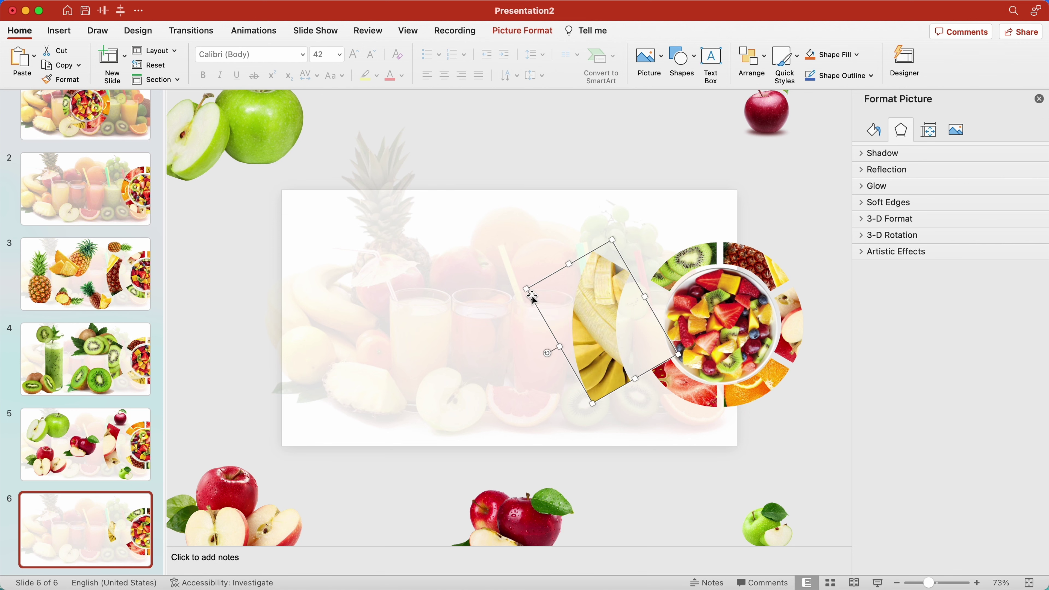
{"action": "left_click", "coordinate": [66, 34]}
- Insert the three banana pictures from file onto slide 6
{"action": "left_click", "coordinate": [112, 58]}
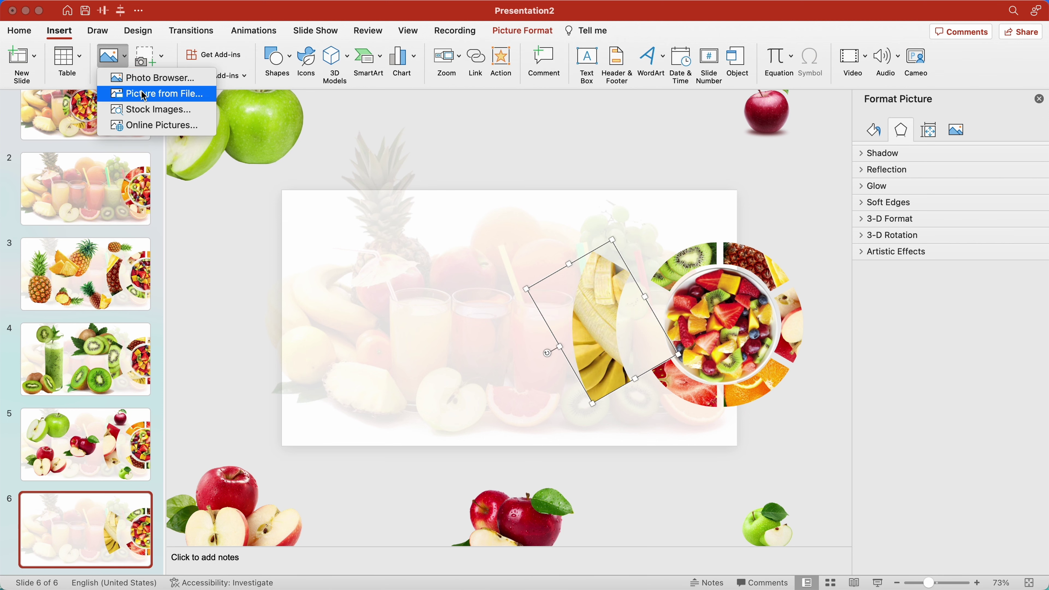
{"action": "left_click", "coordinate": [156, 91]}
{"action": "scroll", "coordinate": [526, 260], "scroll_direction": "down", "scroll_amount": 5}
{"action": "scroll", "coordinate": [525, 259], "scroll_direction": "down", "scroll_amount": 1}
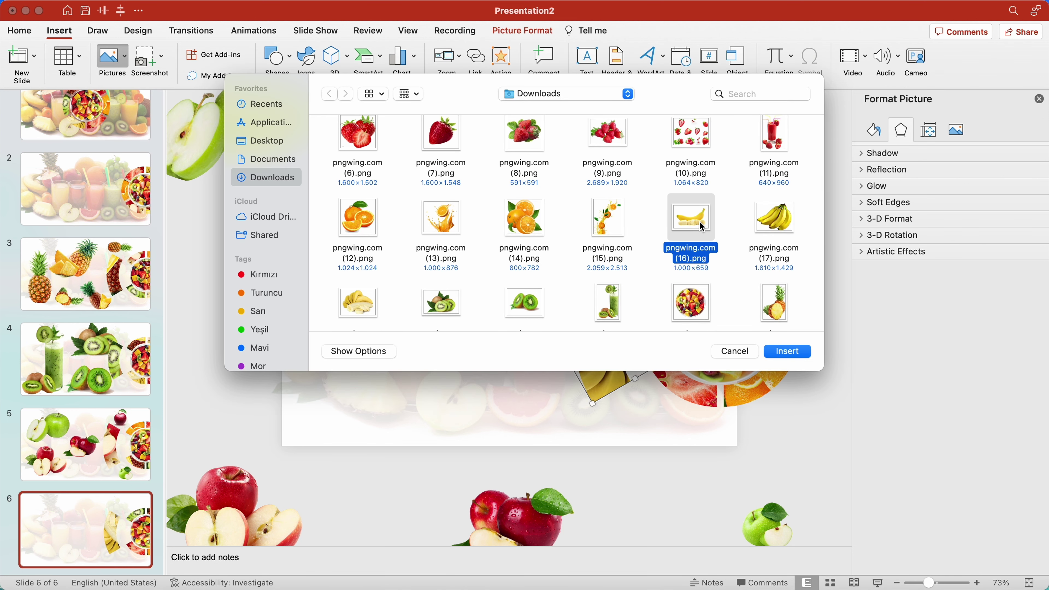
{"action": "left_click", "coordinate": [799, 356]}
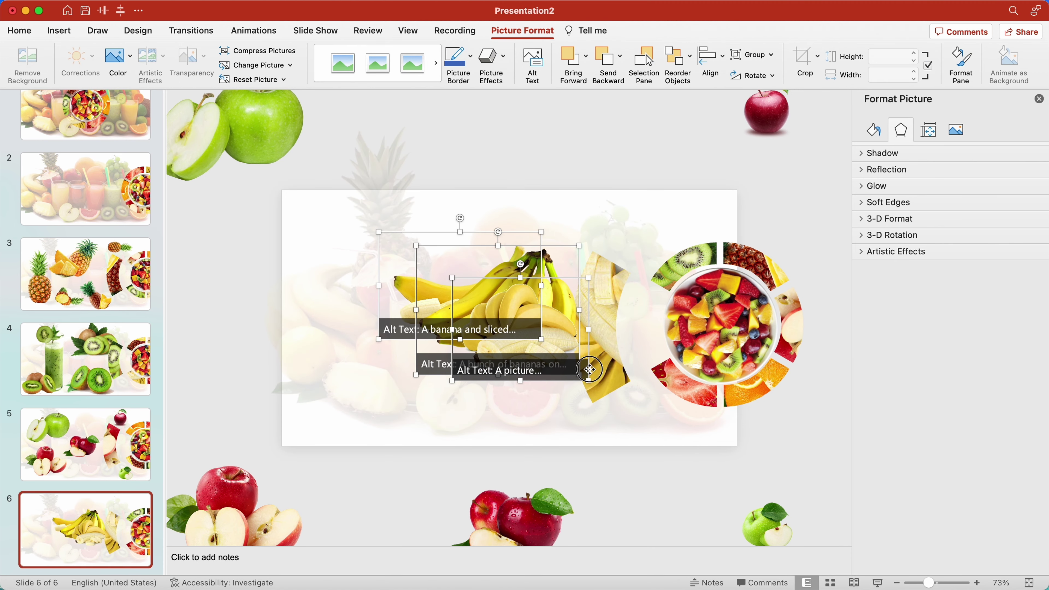
- Place the enlarged peeled banana lower left, the bunch top centre, and the slices along the bottom
{"action": "left_click_drag", "start_coordinate": [589, 369], "coordinate": [599, 179]}
{"action": "left_click", "coordinate": [599, 155]}
{"action": "left_click_drag", "start_coordinate": [532, 174], "coordinate": [407, 380]}
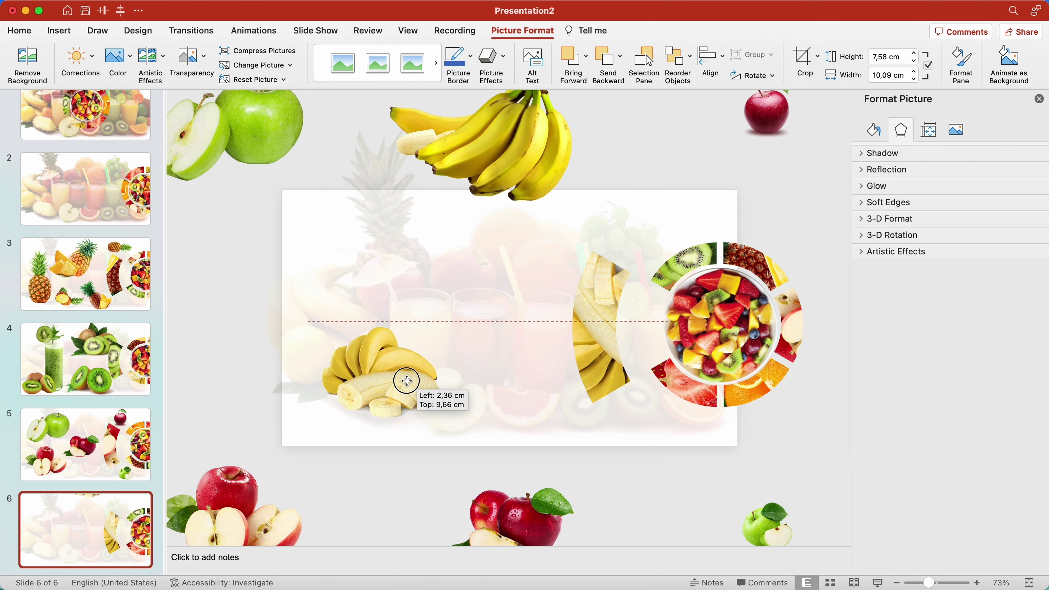
{"action": "left_click_drag", "start_coordinate": [435, 328], "coordinate": [487, 293]}
{"action": "left_click_drag", "start_coordinate": [531, 143], "coordinate": [536, 257]}
{"action": "left_click_drag", "start_coordinate": [496, 134], "coordinate": [593, 427]}
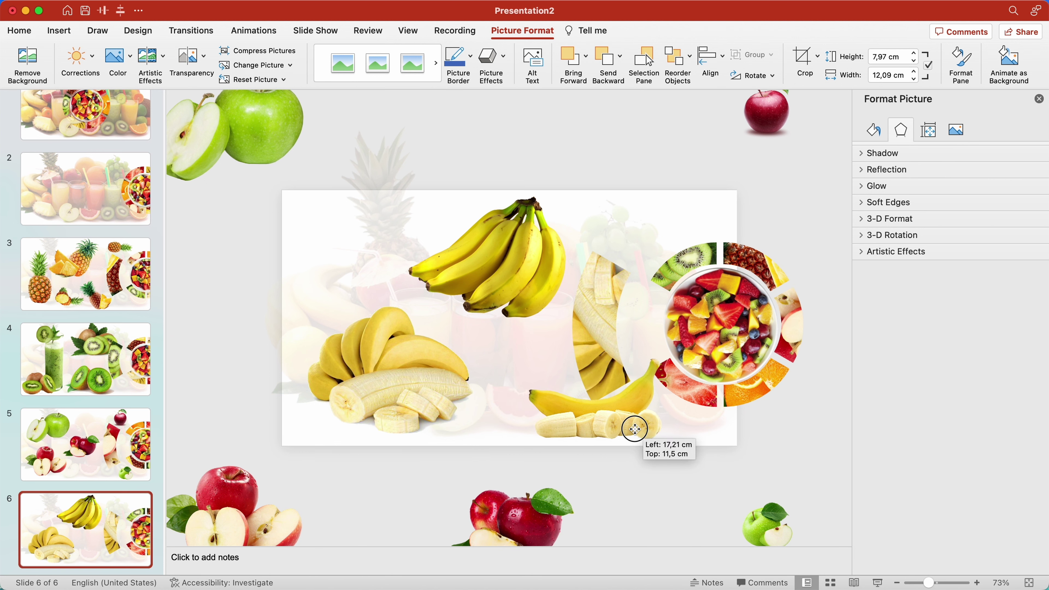
{"action": "left_click_drag", "start_coordinate": [593, 426], "coordinate": [627, 435]}
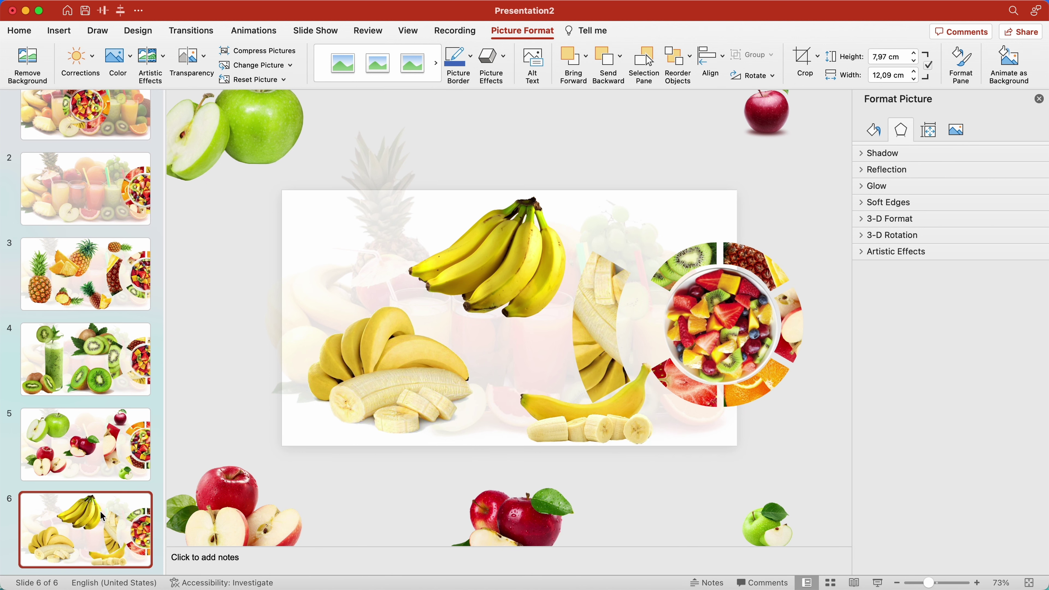
- Duplicate slide 6 as slide 7 and delete its three off-slide apple pictures
{"action": "right_click", "coordinate": [102, 517]}
{"action": "left_click", "coordinate": [145, 448]}
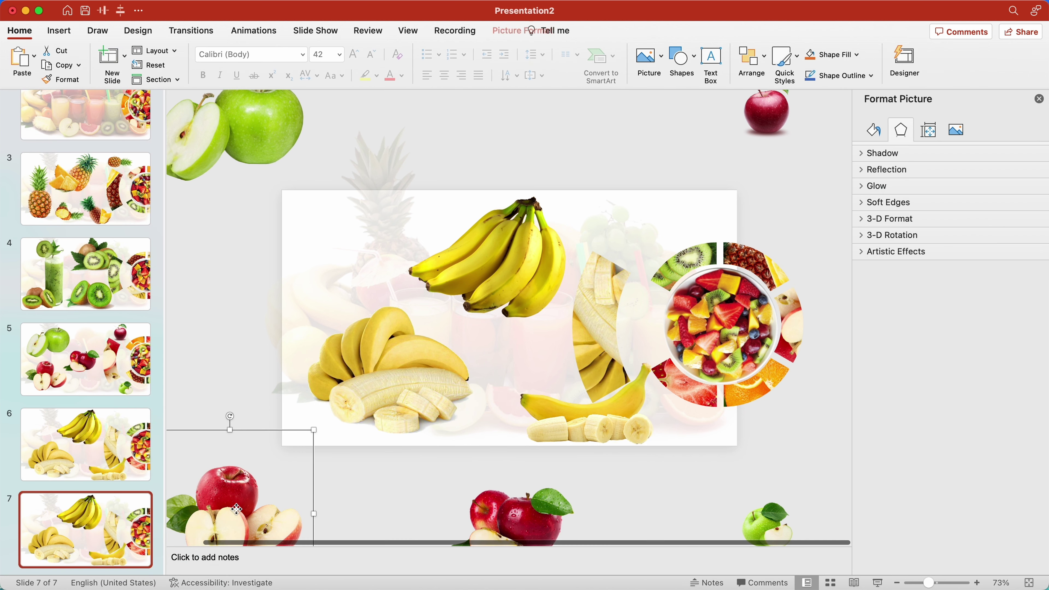
{"action": "left_click", "coordinate": [682, 138]}
{"action": "key", "text": "Delete"}
{"action": "left_click", "coordinate": [780, 448]}
{"action": "key", "text": "Delete"}
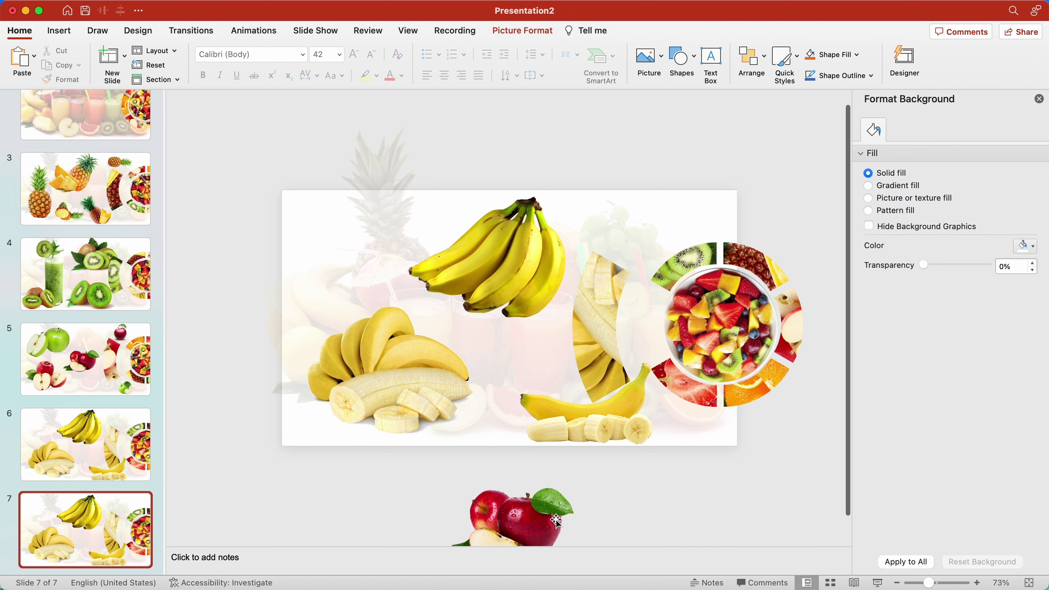
{"action": "left_click", "coordinate": [516, 498]}
{"action": "key", "text": "Delete"}
- Park the peeled banana, bunch and sliced banana off slide 7's edges
{"action": "left_click_drag", "start_coordinate": [387, 374], "coordinate": [231, 492]}
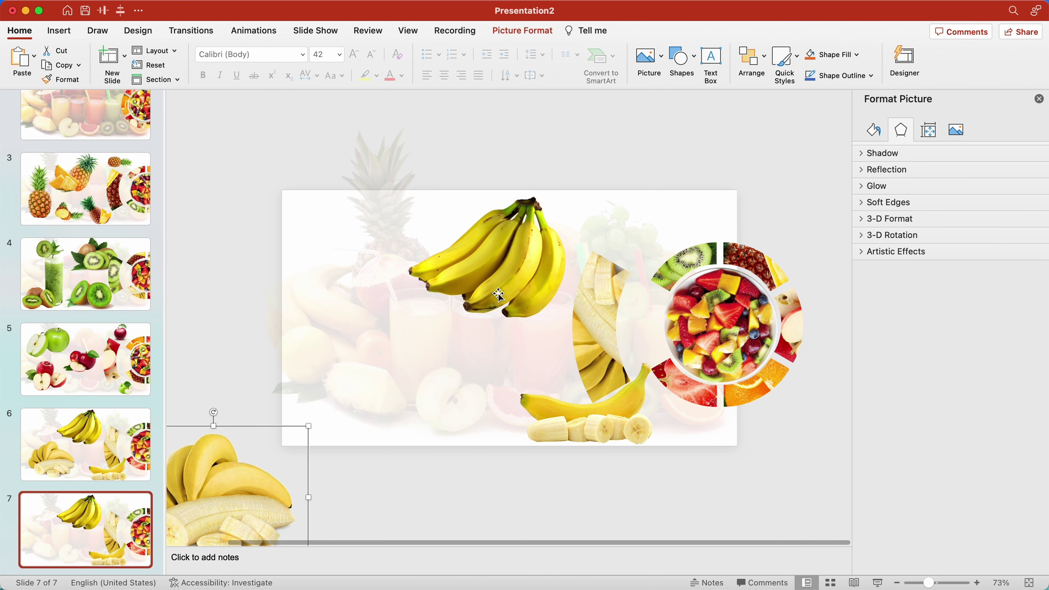
{"action": "left_click_drag", "start_coordinate": [502, 292], "coordinate": [476, 133]}
{"action": "left_click", "coordinate": [596, 425]}
{"action": "left_click_drag", "start_coordinate": [596, 425], "coordinate": [646, 527]}
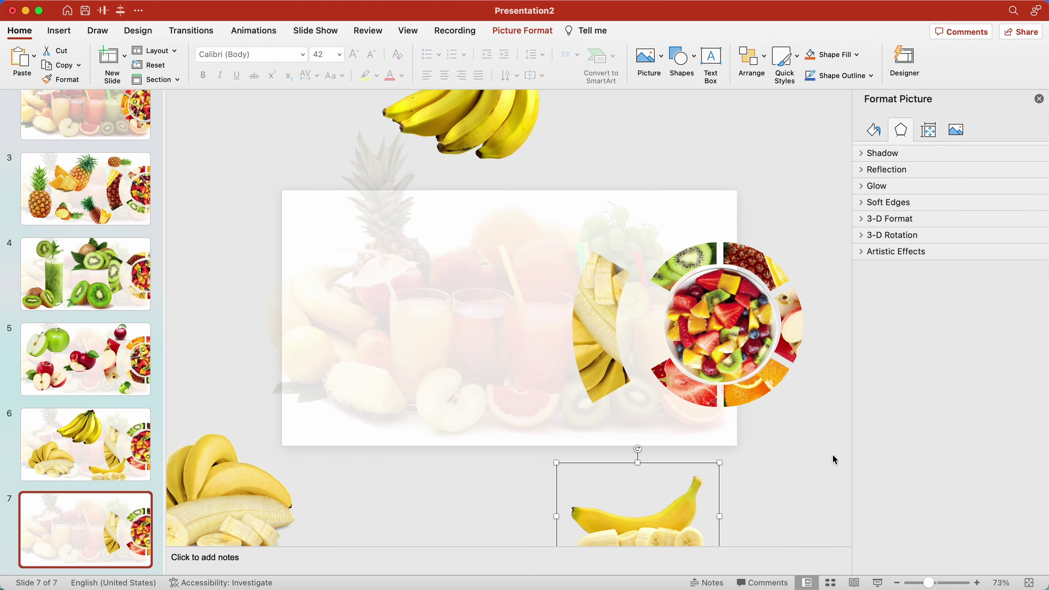
- Delete the fruit-ring segment pictures from slide 7
{"action": "left_click_drag", "start_coordinate": [831, 457], "coordinate": [529, 225]}
{"action": "key", "text": "Delete"}
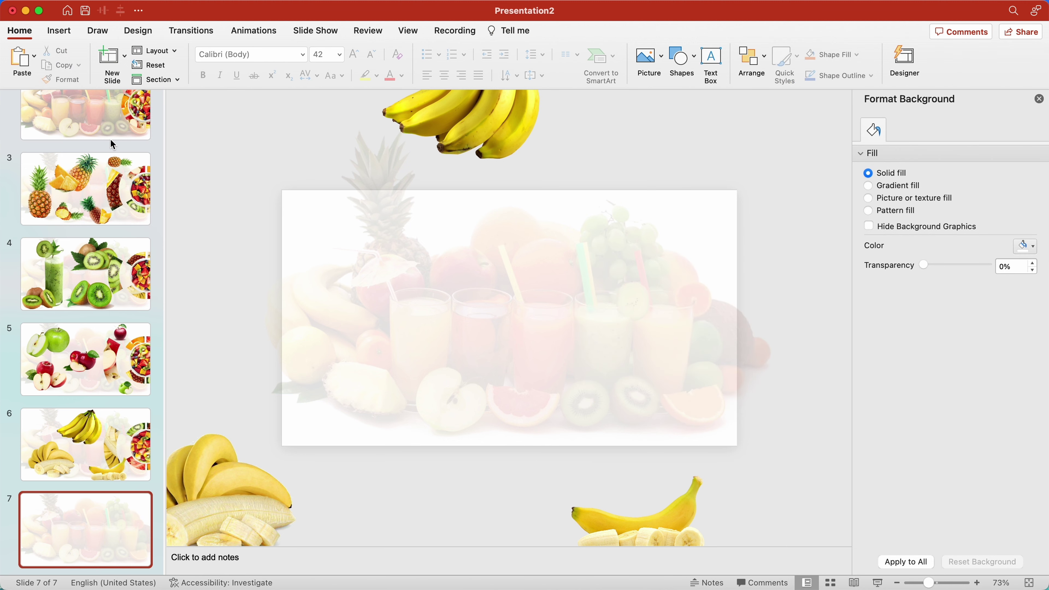
{"action": "left_click", "coordinate": [110, 134]}
- Copy the fruit-ring pictures from slide 2 and paste them onto slide 7
{"action": "mouse_move", "coordinate": [831, 432]}
{"action": "left_mouse_down"}
{"action": "mouse_move", "coordinate": [661, 297]}
{"action": "mouse_move", "coordinate": [630, 238]}
{"action": "left_mouse_up"}
{"action": "right_click", "coordinate": [809, 306]}
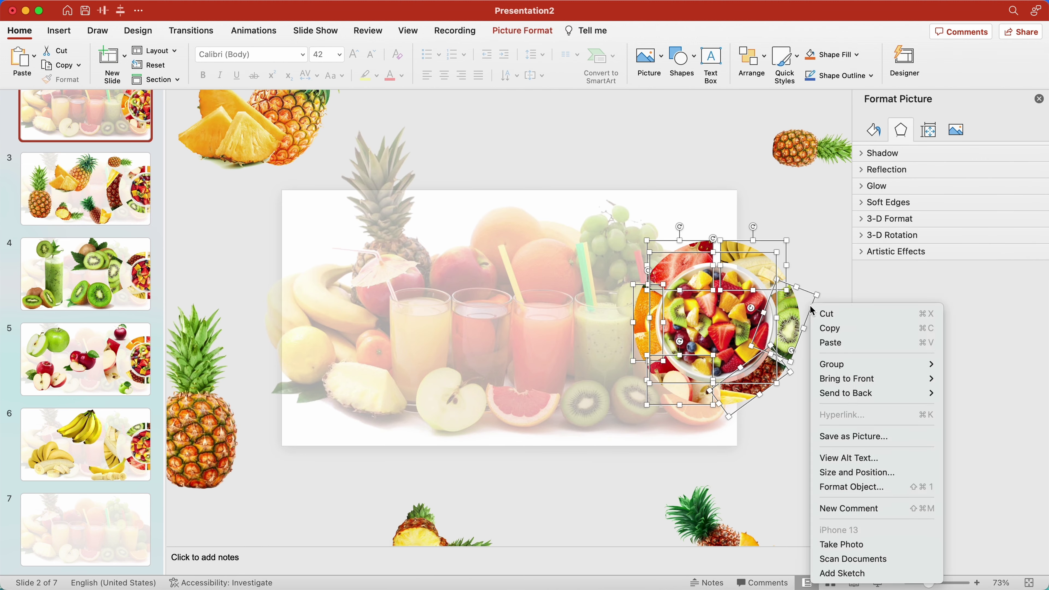
{"action": "left_click", "coordinate": [838, 329]}
{"action": "left_click", "coordinate": [91, 536]}
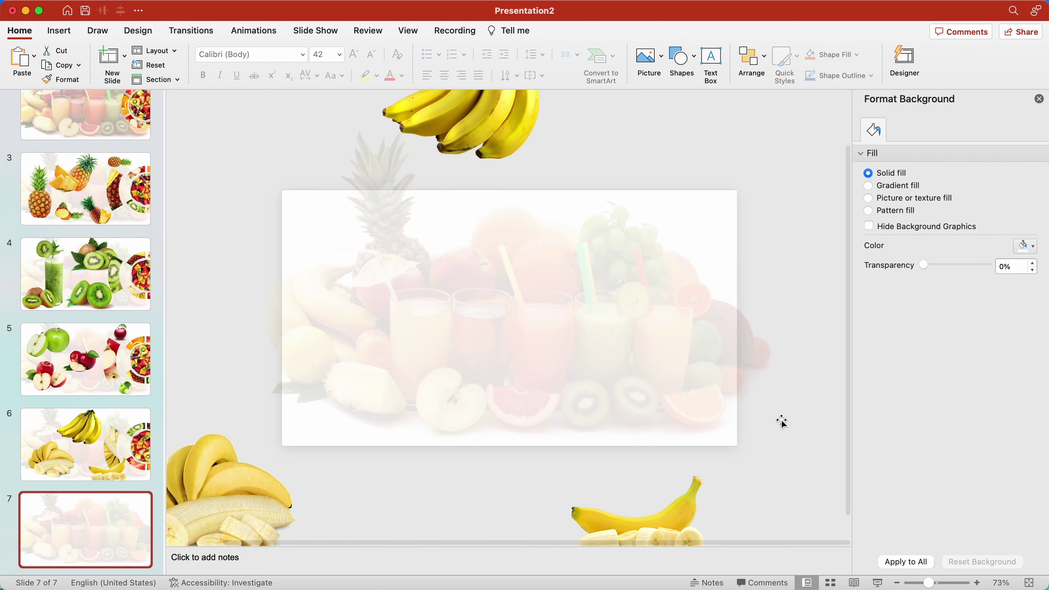
{"action": "right_click", "coordinate": [837, 413]}
{"action": "left_click", "coordinate": [857, 309]}
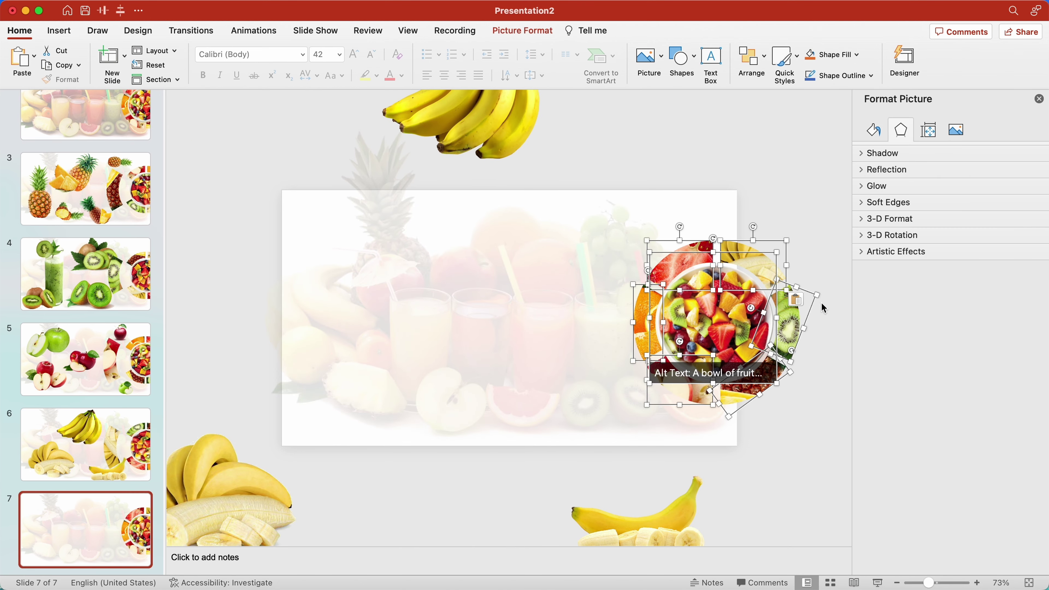
- Group the pasted ring pictures and rotate the group to -60°
{"action": "right_click", "coordinate": [810, 296]}
{"action": "mouse_move", "coordinate": [853, 353]}
{"action": "left_click", "coordinate": [958, 349]}
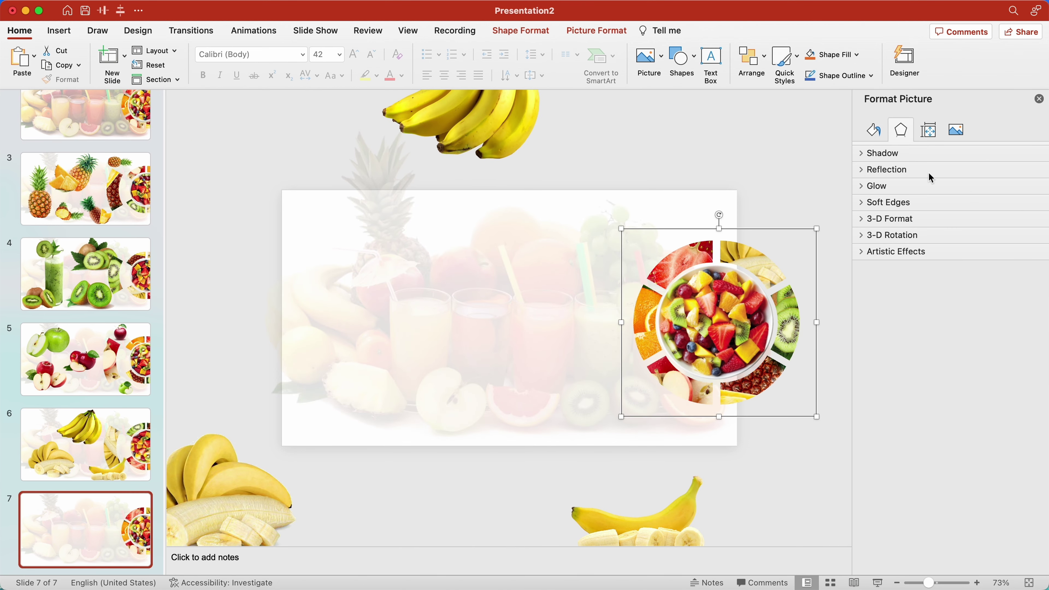
{"action": "left_click", "coordinate": [929, 130]}
{"action": "type", "text": "-60"}
{"action": "key", "text": "Return"}
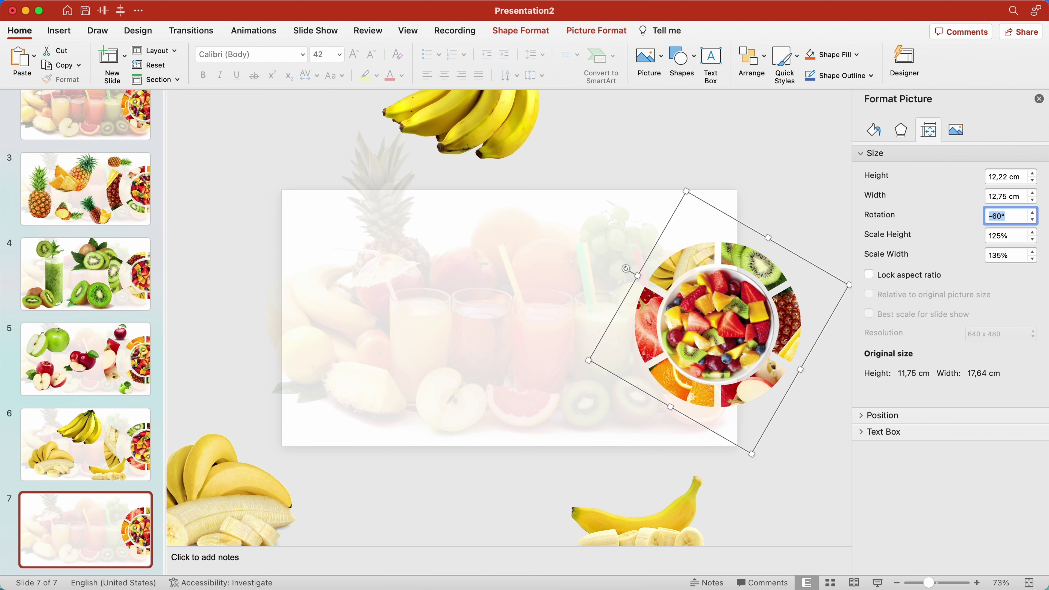
- Ungroup the ring, then pull the red wedge out to the left and enlarge it
{"action": "right_click", "coordinate": [823, 256]}
{"action": "left_click", "coordinate": [960, 354]}
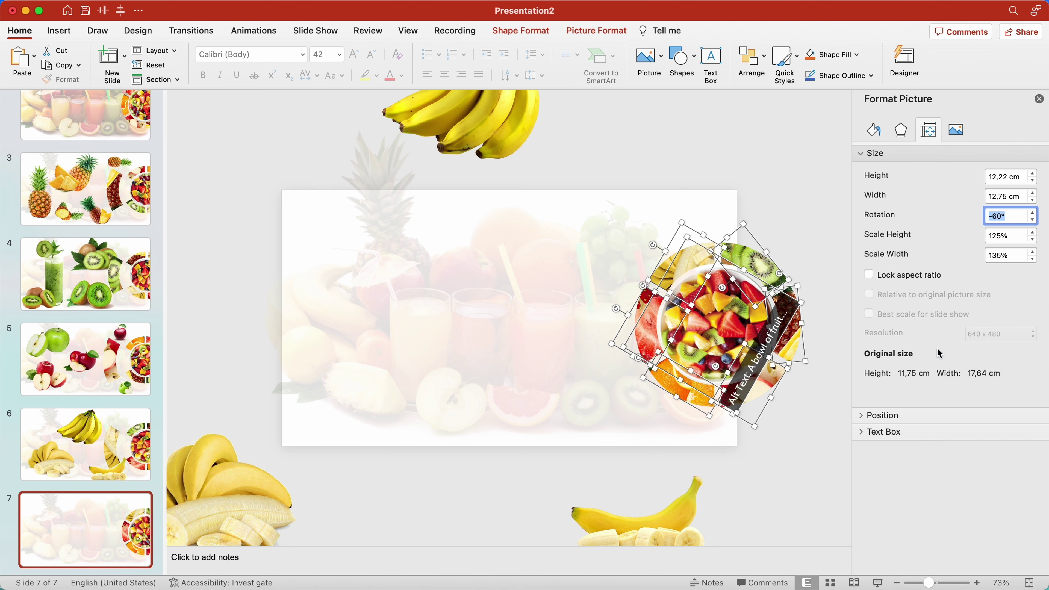
{"action": "left_click", "coordinate": [837, 275]}
{"action": "left_click", "coordinate": [638, 306]}
{"action": "left_click_drag", "start_coordinate": [618, 336], "coordinate": [571, 336]}
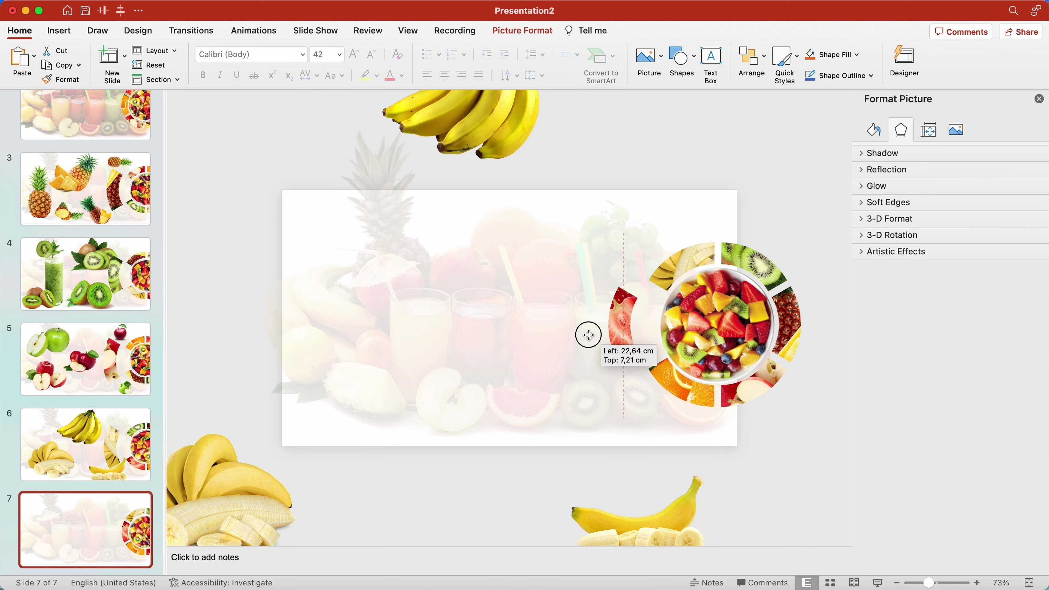
{"action": "left_click_drag", "start_coordinate": [595, 275], "coordinate": [594, 255]}
- Insert the strawberry pictures from file and park them off the slide's top-left
{"action": "left_click", "coordinate": [59, 31]}
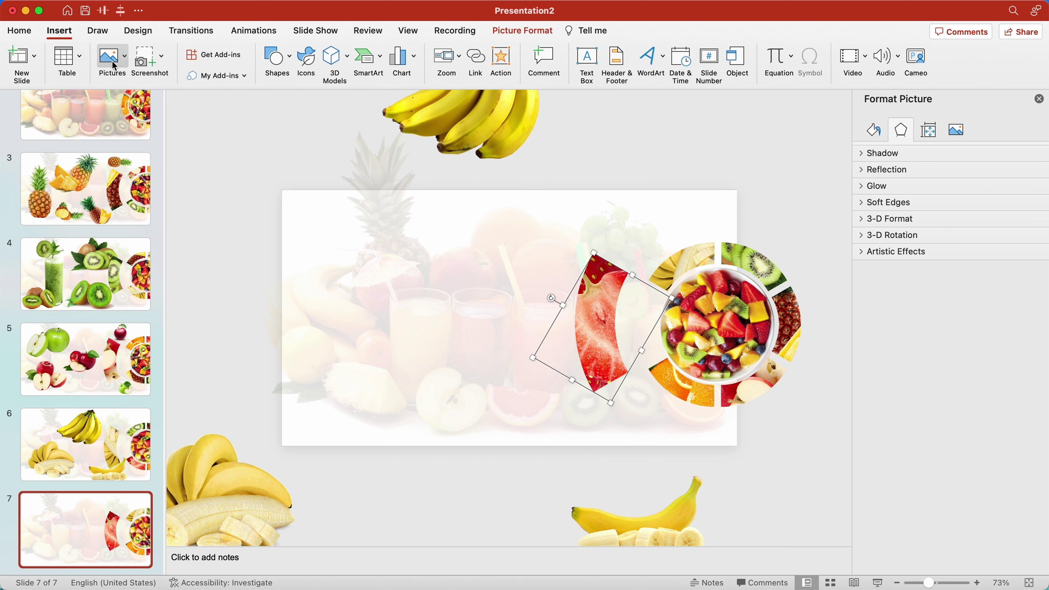
{"action": "left_click", "coordinate": [112, 60]}
{"action": "left_click", "coordinate": [144, 95]}
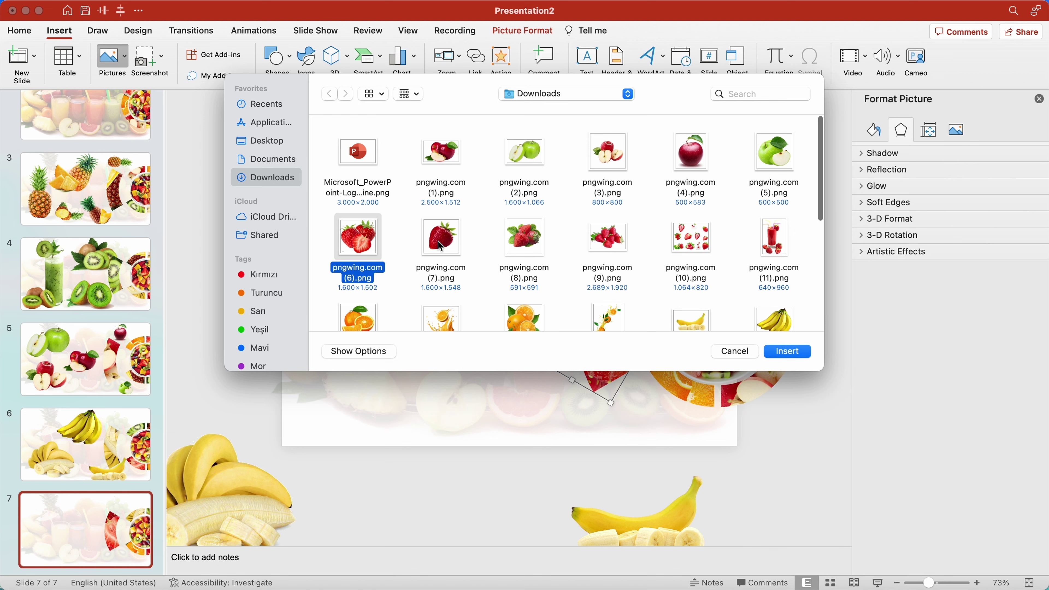
{"action": "left_click", "coordinate": [805, 359]}
{"action": "left_click_drag", "start_coordinate": [604, 413], "coordinate": [584, 384]}
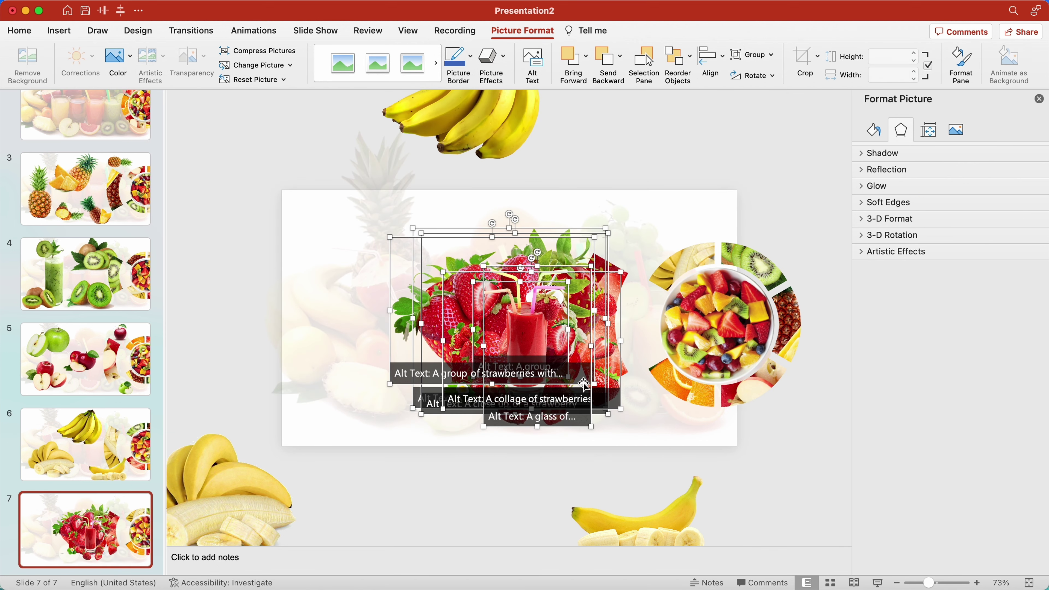
{"action": "left_click_drag", "start_coordinate": [622, 337], "coordinate": [376, 187]}
{"action": "left_click", "coordinate": [230, 333]}
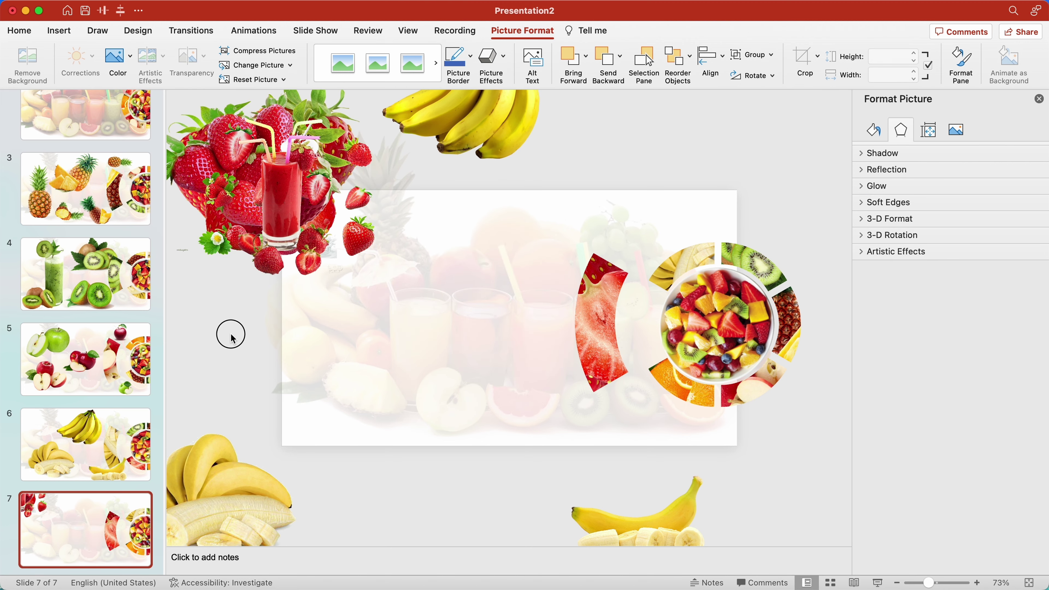
- Place the juice glass at the left and an enlarged small-strawberries picture behind the others
{"action": "left_click", "coordinate": [278, 202]}
{"action": "left_click_drag", "start_coordinate": [277, 202], "coordinate": [343, 343]}
{"action": "left_click_drag", "start_coordinate": [324, 193], "coordinate": [572, 310]}
{"action": "left_click_drag", "start_coordinate": [451, 386], "coordinate": [410, 421]}
{"action": "left_click_drag", "start_coordinate": [517, 330], "coordinate": [554, 323]}
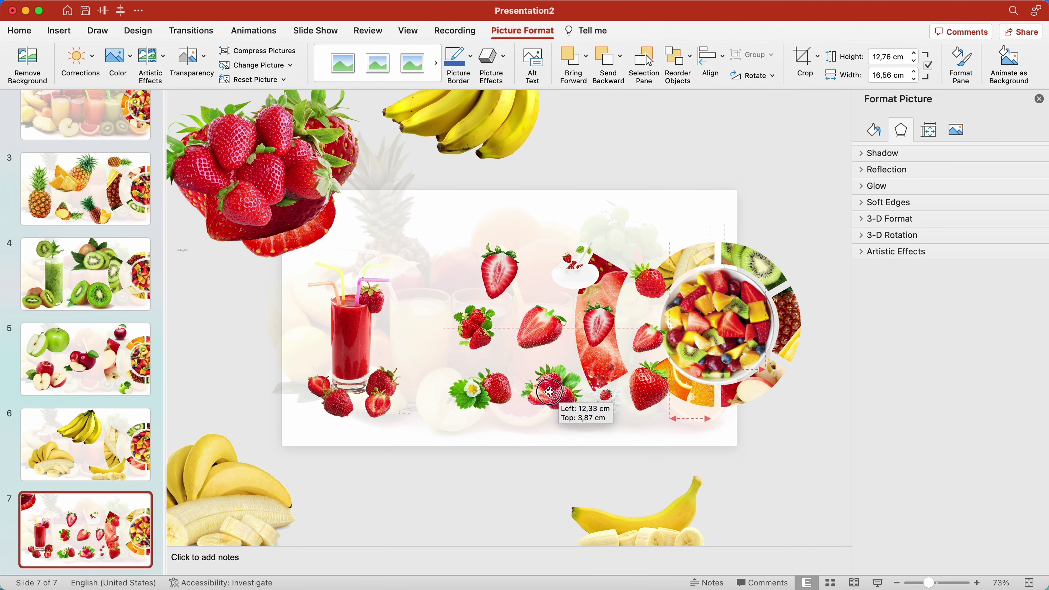
{"action": "left_click_drag", "start_coordinate": [450, 412], "coordinate": [422, 434]}
{"action": "left_click_drag", "start_coordinate": [486, 414], "coordinate": [498, 400]}
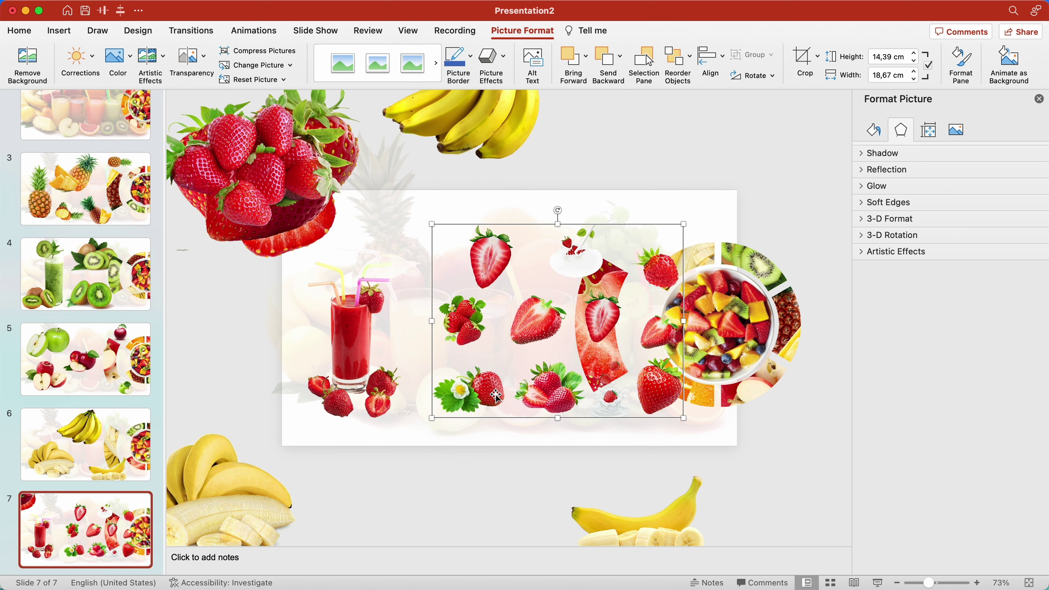
{"action": "right_click", "coordinate": [498, 399]}
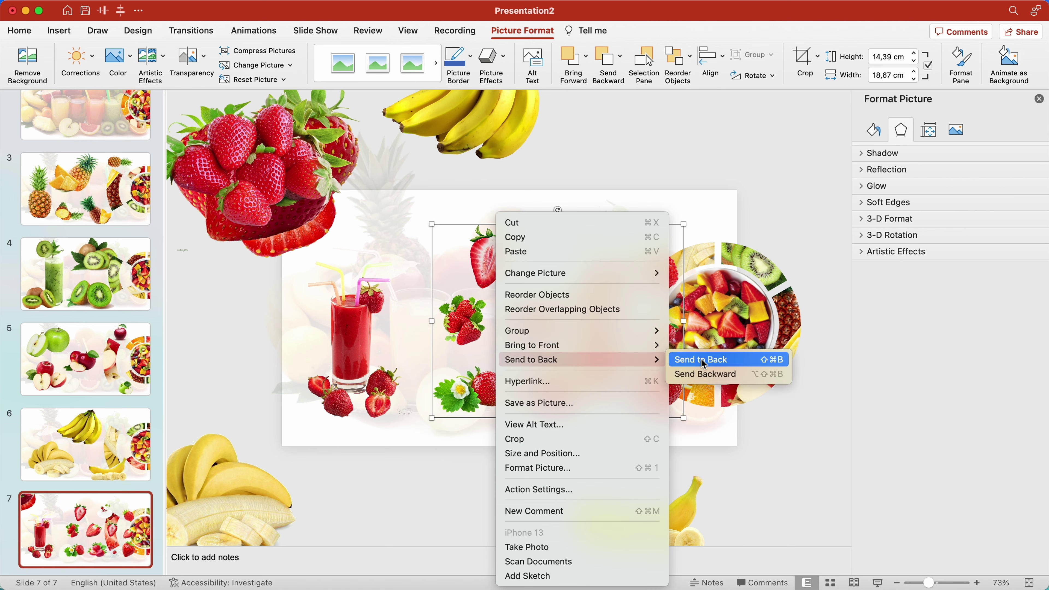
{"action": "left_click", "coordinate": [702, 356]}
- Send the large strawberry cluster to the back, shrunk on the slide's upper left
{"action": "left_click_drag", "start_coordinate": [684, 224], "coordinate": [719, 213]}
{"action": "right_click", "coordinate": [721, 219]}
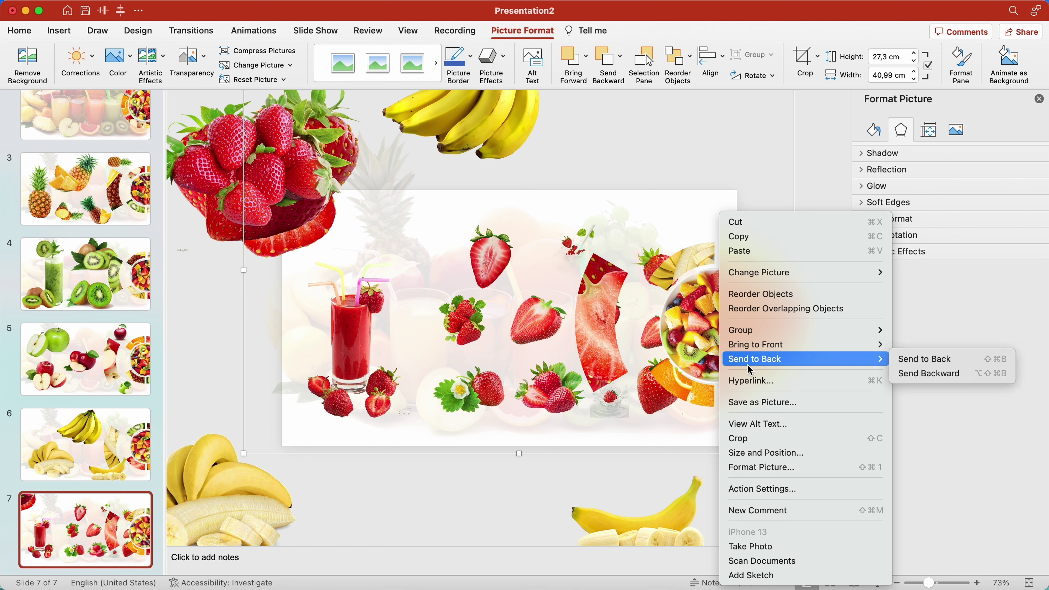
{"action": "left_click", "coordinate": [934, 359]}
{"action": "left_click", "coordinate": [286, 178]}
{"action": "left_click_drag", "start_coordinate": [287, 178], "coordinate": [488, 239]}
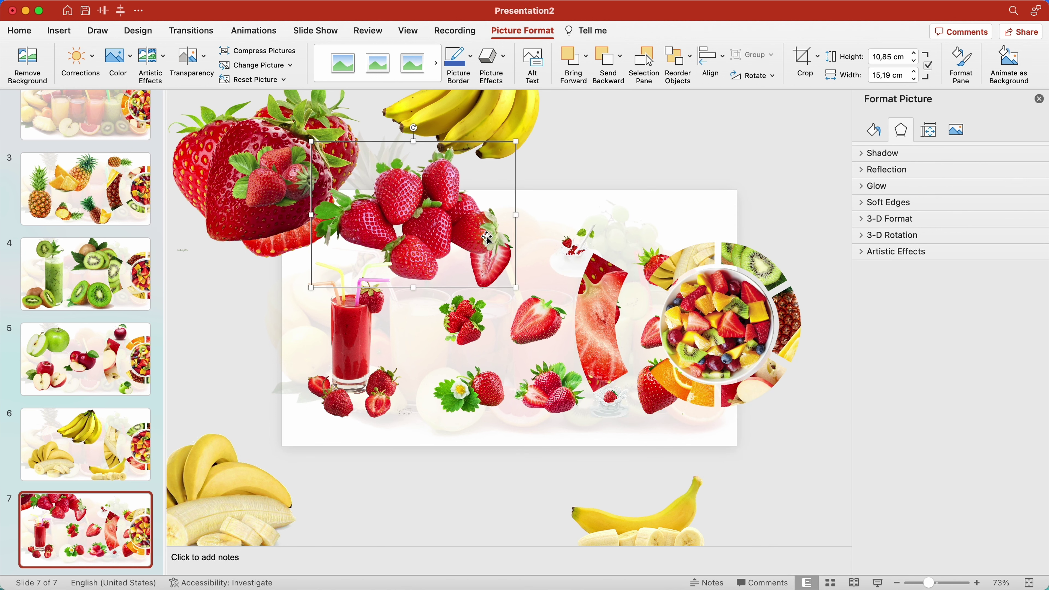
{"action": "left_click_drag", "start_coordinate": [515, 141], "coordinate": [408, 218]}
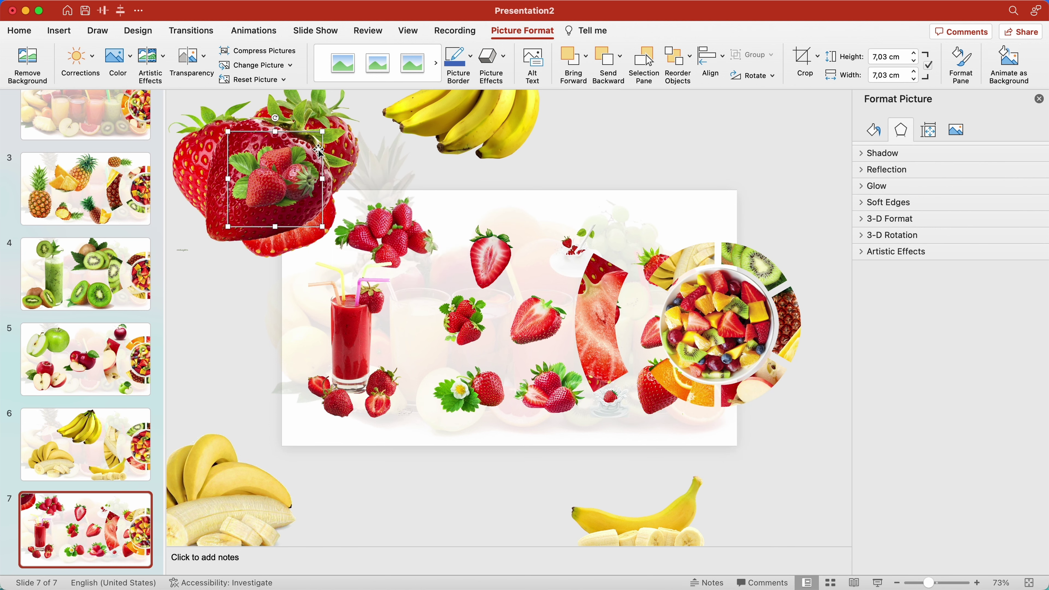
- Place single strawberries top-right, lower left and below the bottom-right corner; delete the strawberry halves
{"action": "mouse_move", "coordinate": [322, 132]}
{"action": "left_mouse_down"}
{"action": "mouse_move", "coordinate": [284, 172]}
{"action": "mouse_move", "coordinate": [719, 209]}
{"action": "left_mouse_up"}
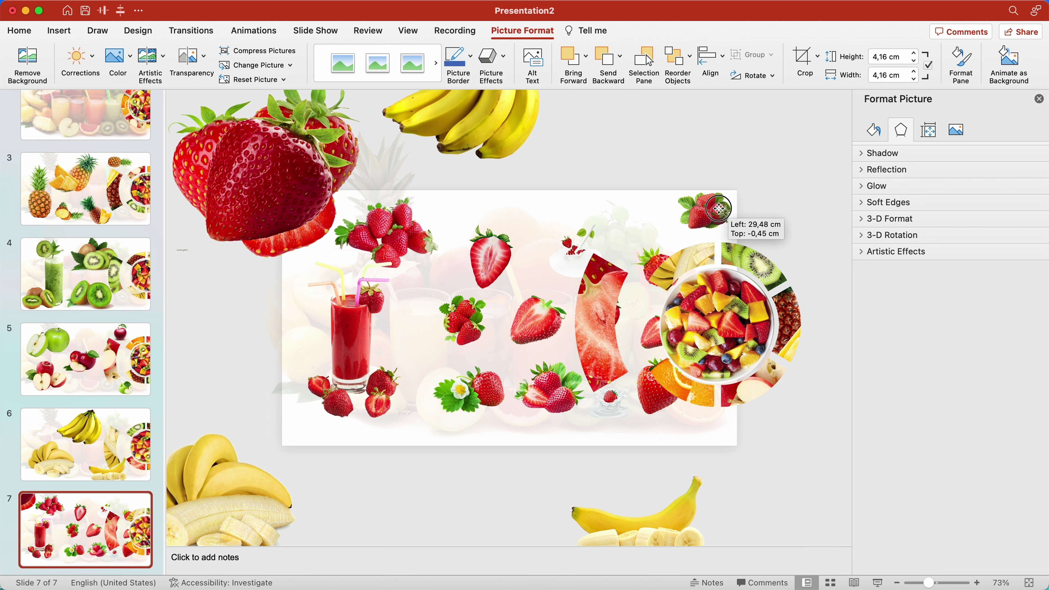
{"action": "left_click_drag", "start_coordinate": [297, 179], "coordinate": [391, 322]}
{"action": "left_click_drag", "start_coordinate": [466, 235], "coordinate": [360, 339]}
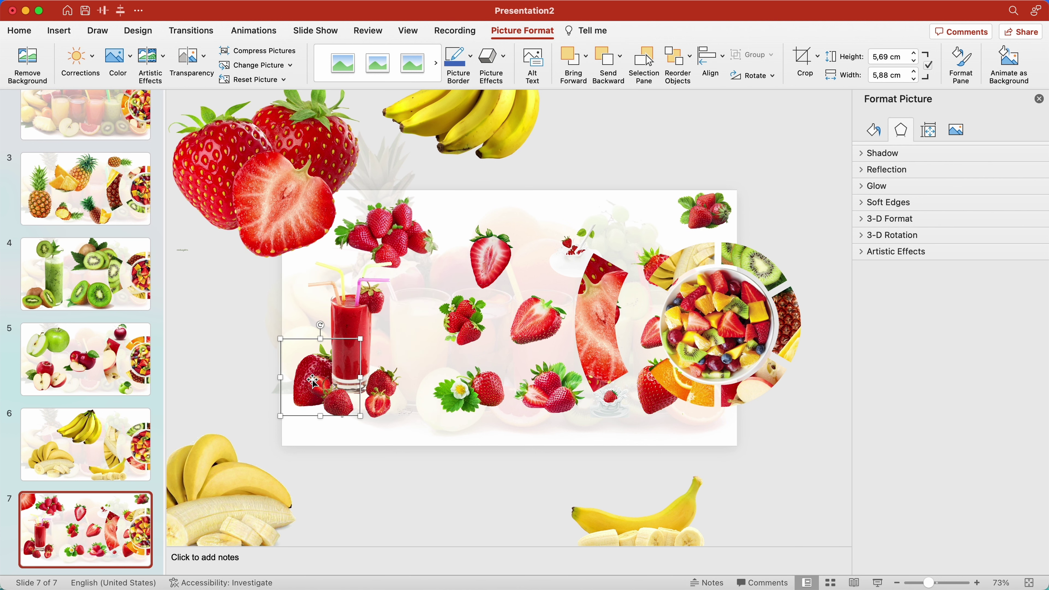
{"action": "mouse_move", "coordinate": [291, 411]}
{"action": "left_mouse_down"}
{"action": "mouse_move", "coordinate": [669, 460]}
{"action": "mouse_move", "coordinate": [665, 468]}
{"action": "left_mouse_up"}
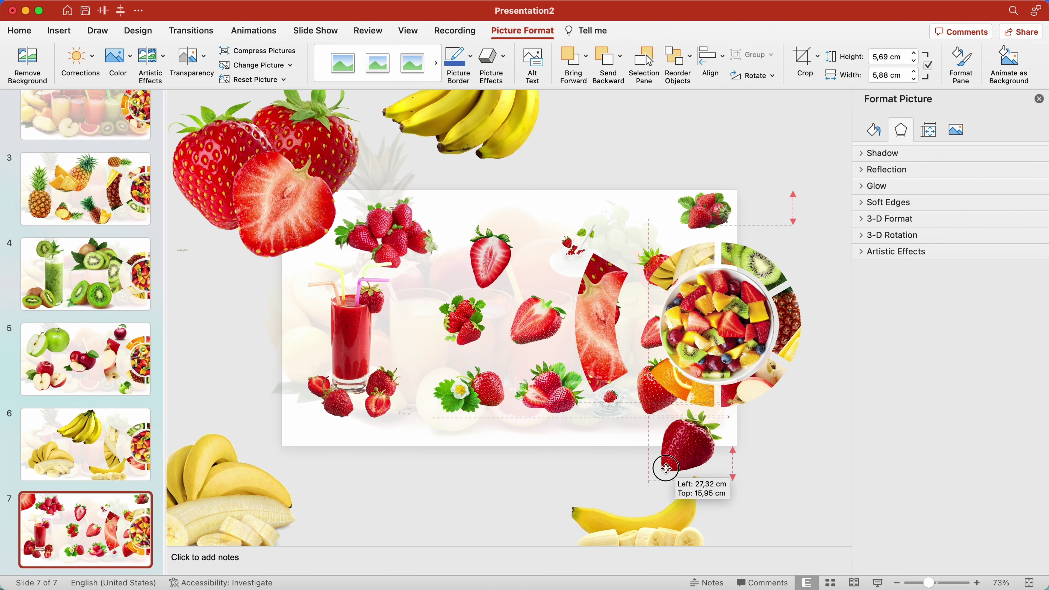
{"action": "left_click_drag", "start_coordinate": [290, 174], "coordinate": [368, 255]}
{"action": "left_click_drag", "start_coordinate": [244, 342], "coordinate": [289, 295]}
{"action": "mouse_move", "coordinate": [316, 228]}
{"action": "left_mouse_down"}
{"action": "mouse_move", "coordinate": [257, 237]}
{"action": "mouse_move", "coordinate": [240, 203]}
{"action": "left_mouse_up"}
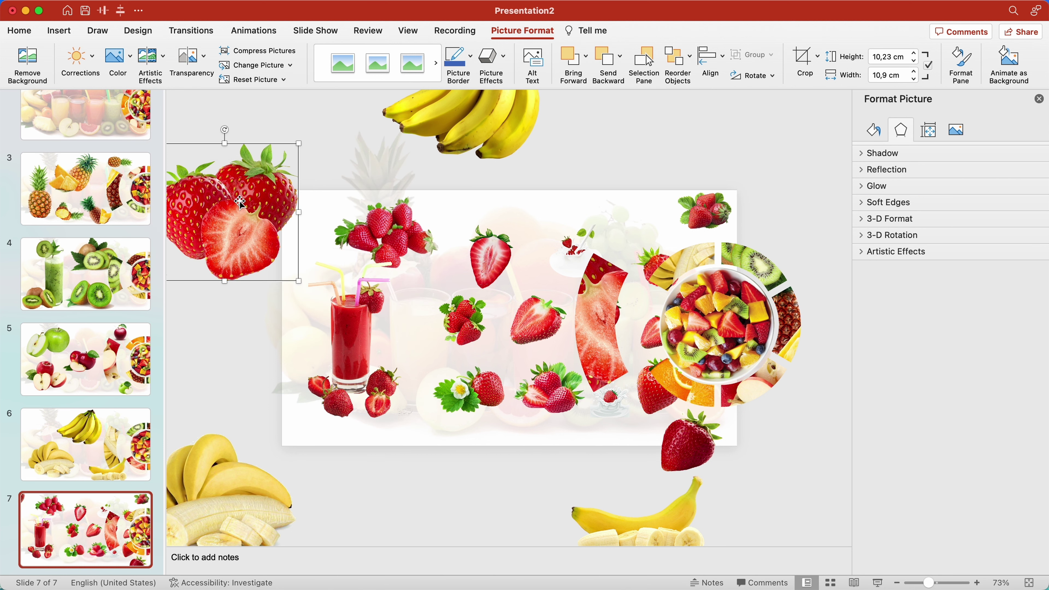
{"action": "key", "text": "Delete"}
- Duplicate slide 7 as slide 8 and delete its three banana pictures
{"action": "right_click", "coordinate": [92, 522]}
{"action": "left_click", "coordinate": [124, 444]}
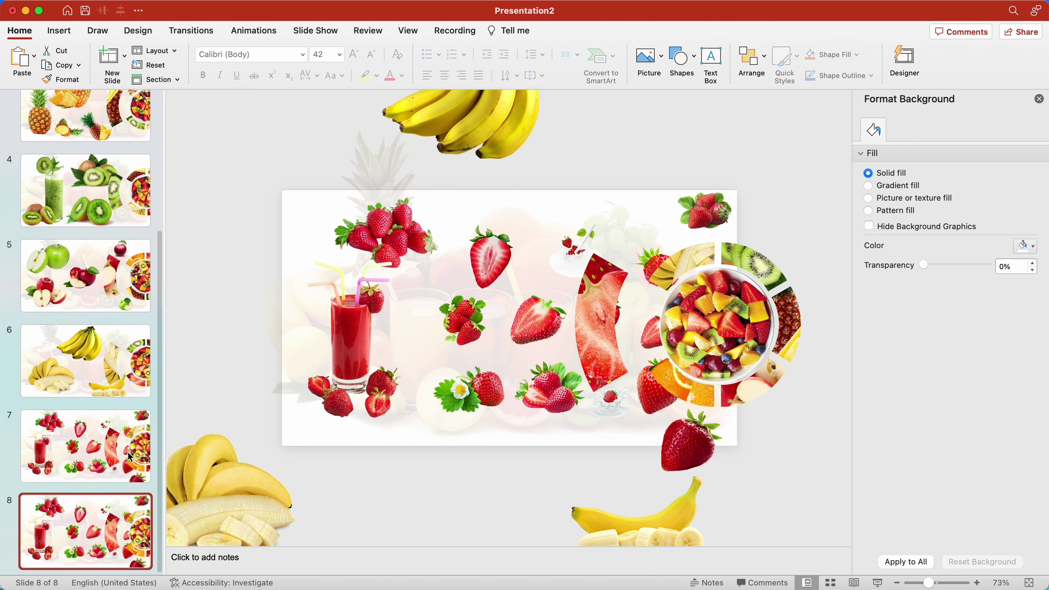
{"action": "left_click", "coordinate": [231, 481]}
{"action": "key", "text": "Delete"}
{"action": "left_click", "coordinate": [636, 508]}
{"action": "key", "text": "Delete"}
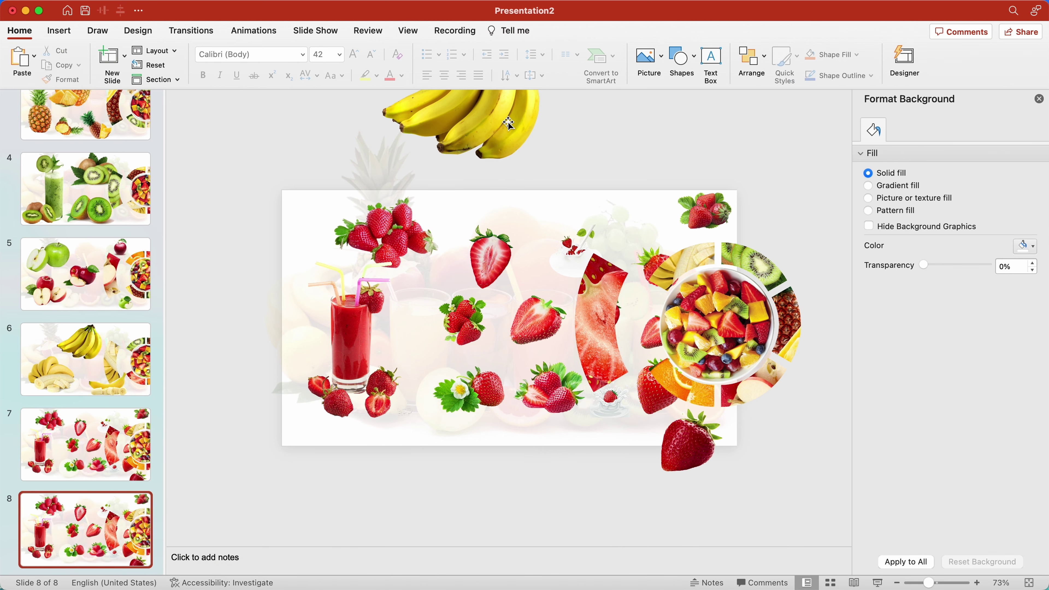
{"action": "left_click", "coordinate": [462, 124]}
{"action": "key", "text": "Delete"}
- Move the juice glass and strawberry pictures just beyond the slide's left, top, right and bottom edges
{"action": "left_click_drag", "start_coordinate": [352, 333], "coordinate": [194, 333]}
{"action": "left_click_drag", "start_coordinate": [384, 248], "coordinate": [341, 138]}
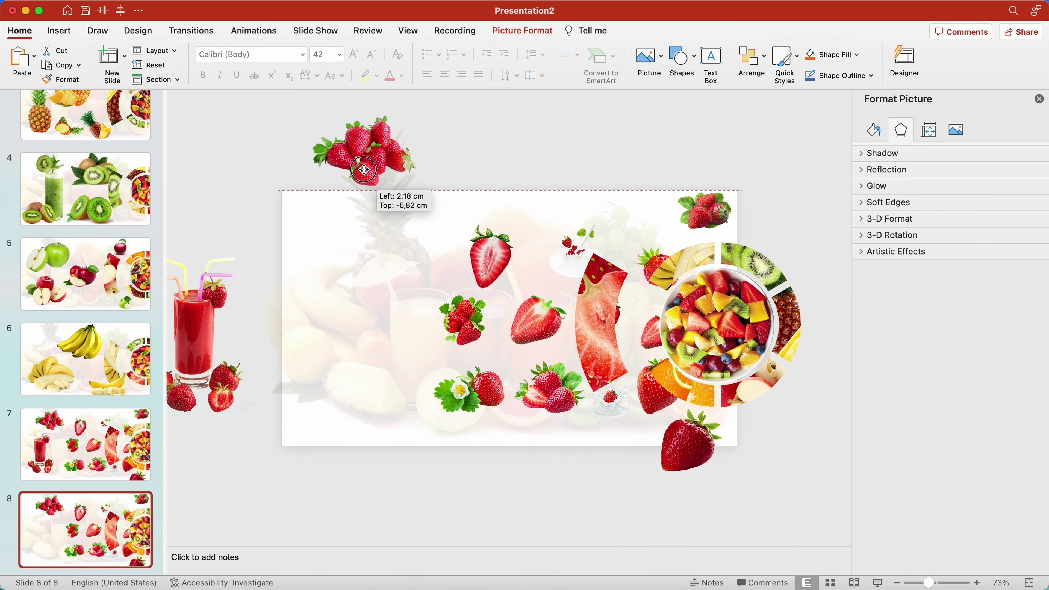
{"action": "left_click_drag", "start_coordinate": [467, 325], "coordinate": [827, 341]}
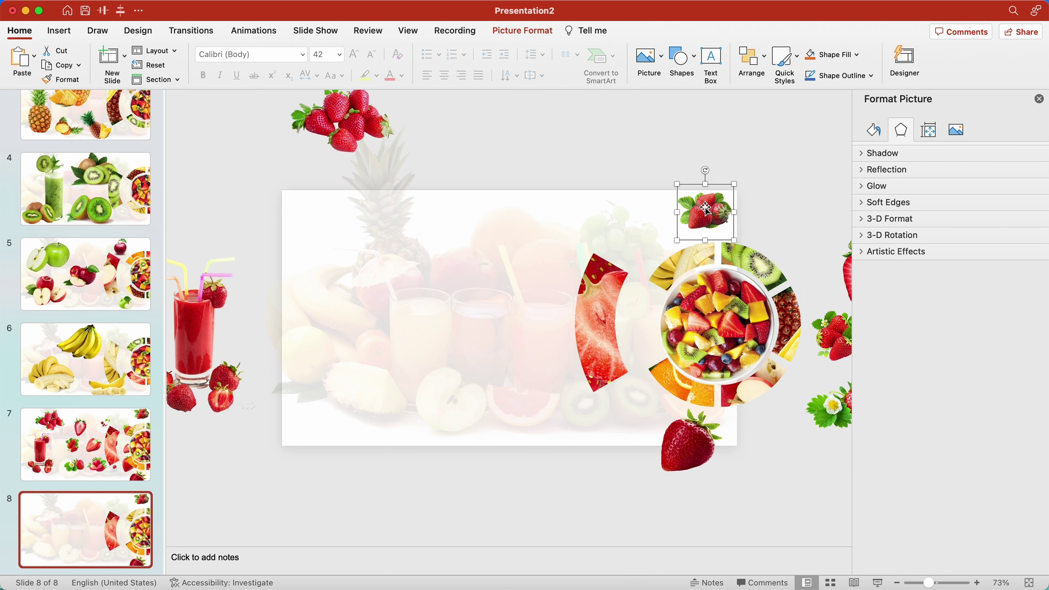
{"action": "left_click_drag", "start_coordinate": [706, 210], "coordinate": [753, 135]}
{"action": "left_click_drag", "start_coordinate": [691, 445], "coordinate": [708, 516]}
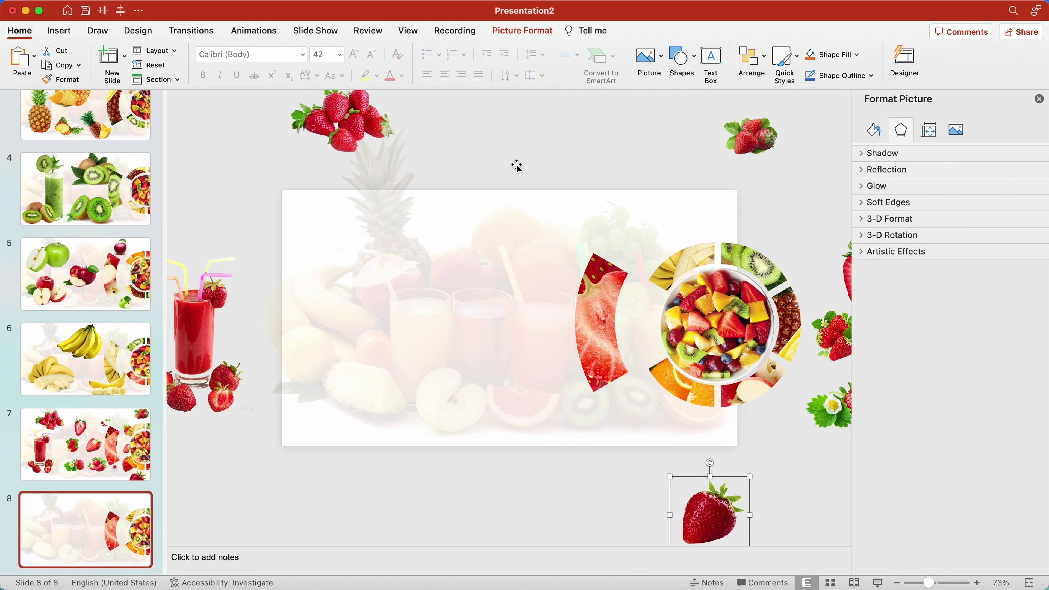
{"action": "left_click_drag", "start_coordinate": [845, 464], "coordinate": [520, 206]}
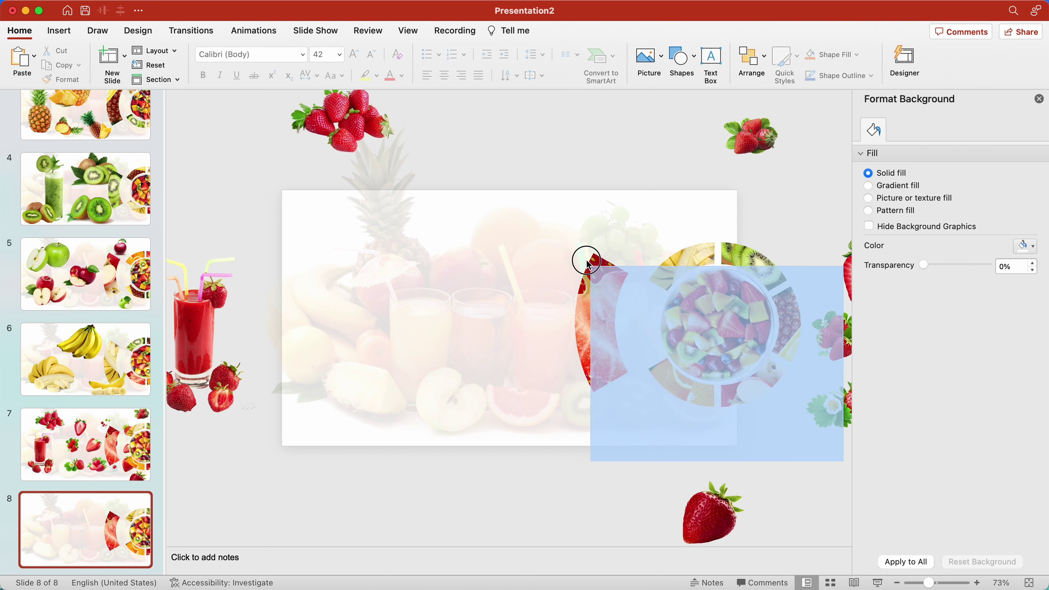
{"action": "left_click", "coordinate": [520, 206]}
- Copy slide 2's fruit-bowl ring pictures and paste them onto slide 8 at the right
{"action": "scroll", "coordinate": [86, 289], "scroll_direction": "up", "scroll_amount": 10}
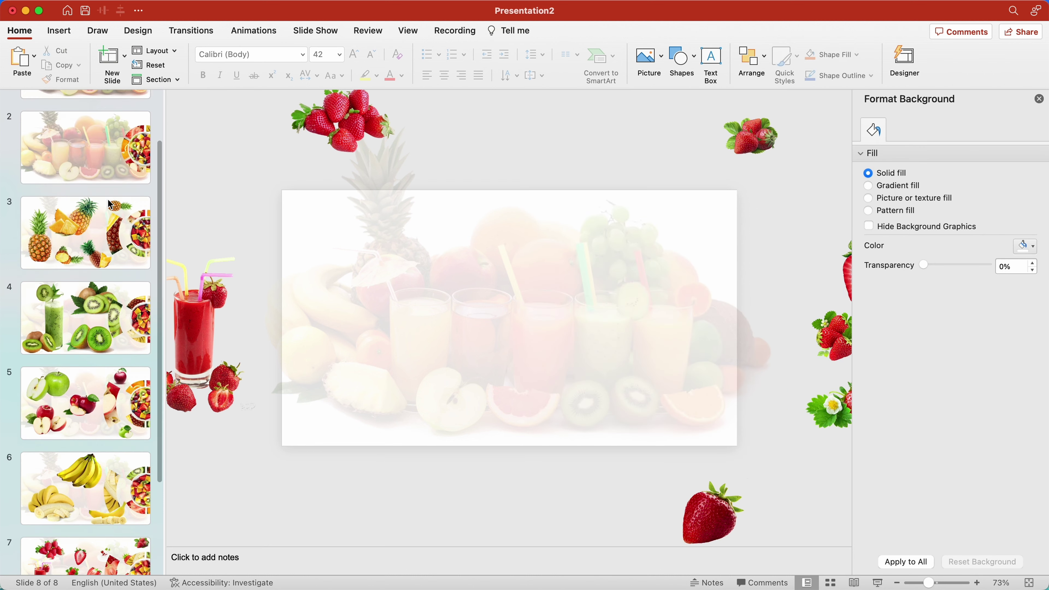
{"action": "left_click", "coordinate": [85, 157]}
{"action": "left_click_drag", "start_coordinate": [839, 446], "coordinate": [556, 221]}
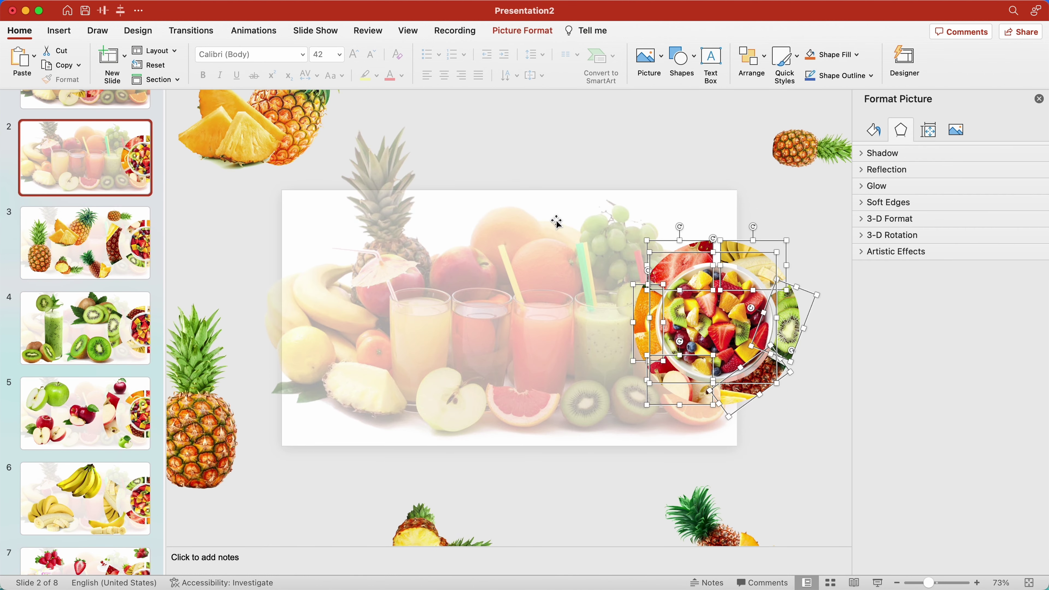
{"action": "right_click", "coordinate": [677, 253]}
{"action": "left_click", "coordinate": [704, 274]}
{"action": "scroll", "coordinate": [115, 425], "scroll_direction": "down", "scroll_amount": 5}
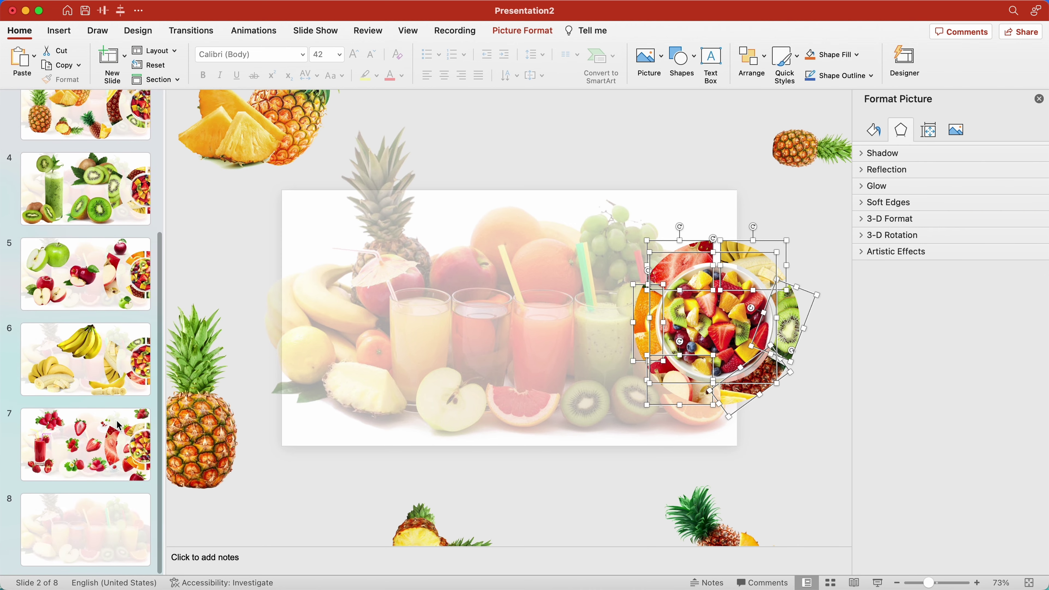
{"action": "left_click", "coordinate": [122, 528]}
{"action": "right_click", "coordinate": [800, 486]}
{"action": "left_click", "coordinate": [830, 315]}
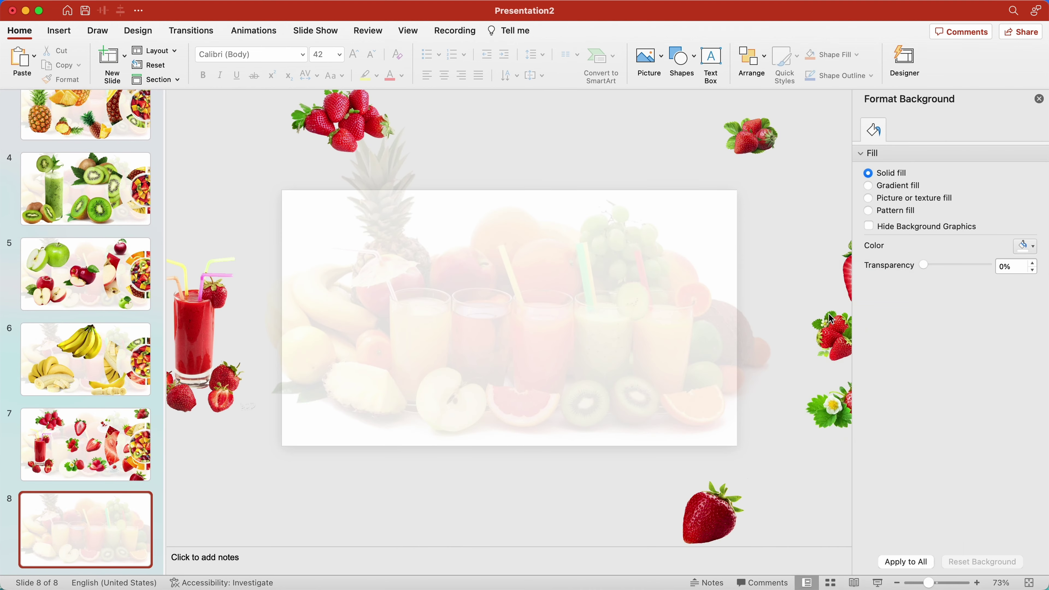
{"action": "key", "text": "Escape"}
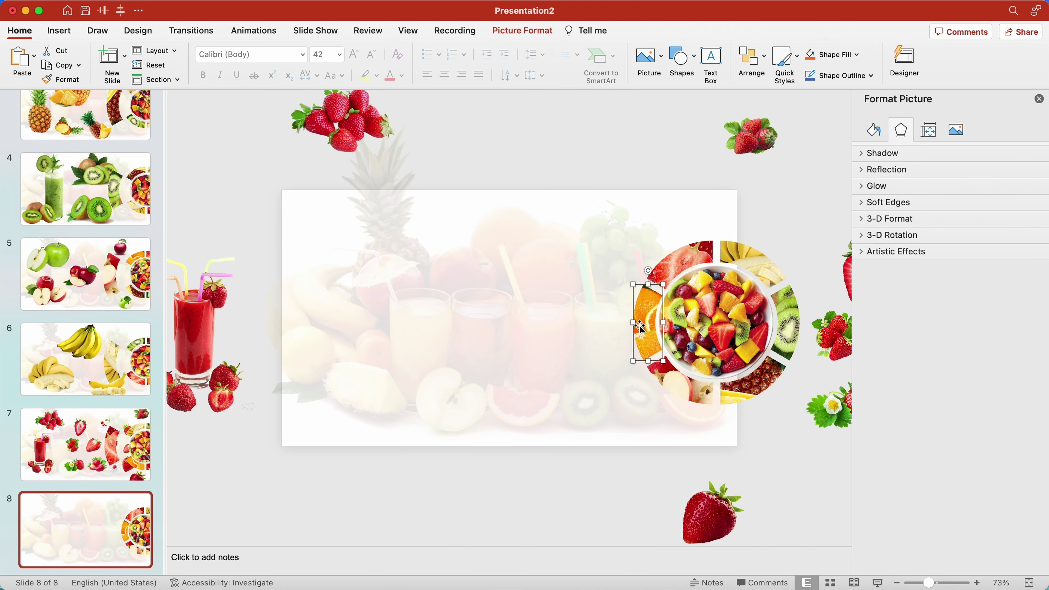
- Pull the orange ring segment left and enlarge it, then insert four orange pictures from file
{"action": "left_click_drag", "start_coordinate": [635, 333], "coordinate": [589, 335]}
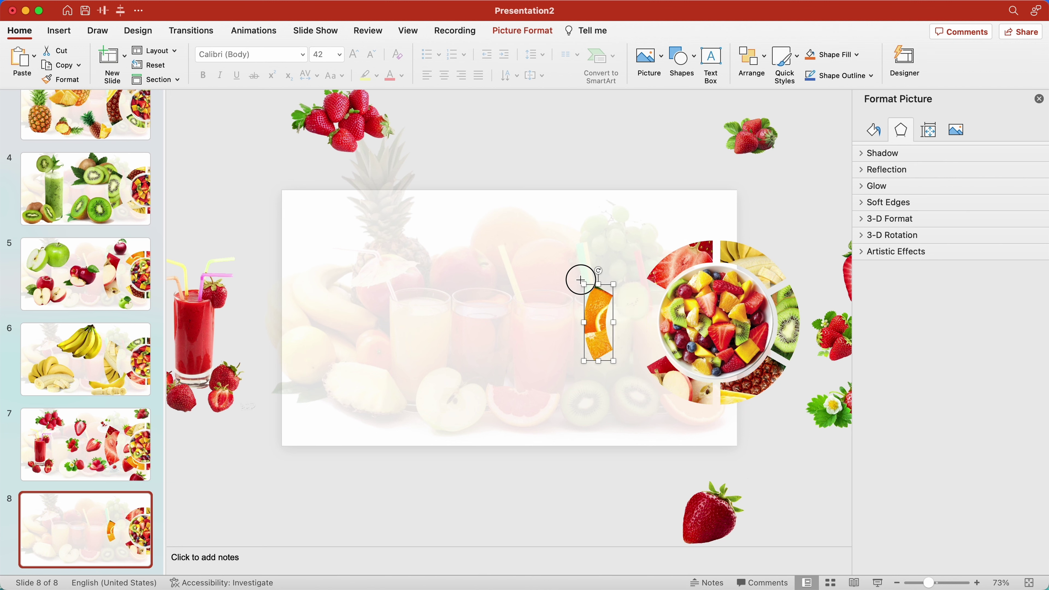
{"action": "left_click_drag", "start_coordinate": [580, 280], "coordinate": [566, 245]}
{"action": "left_click", "coordinate": [59, 31]}
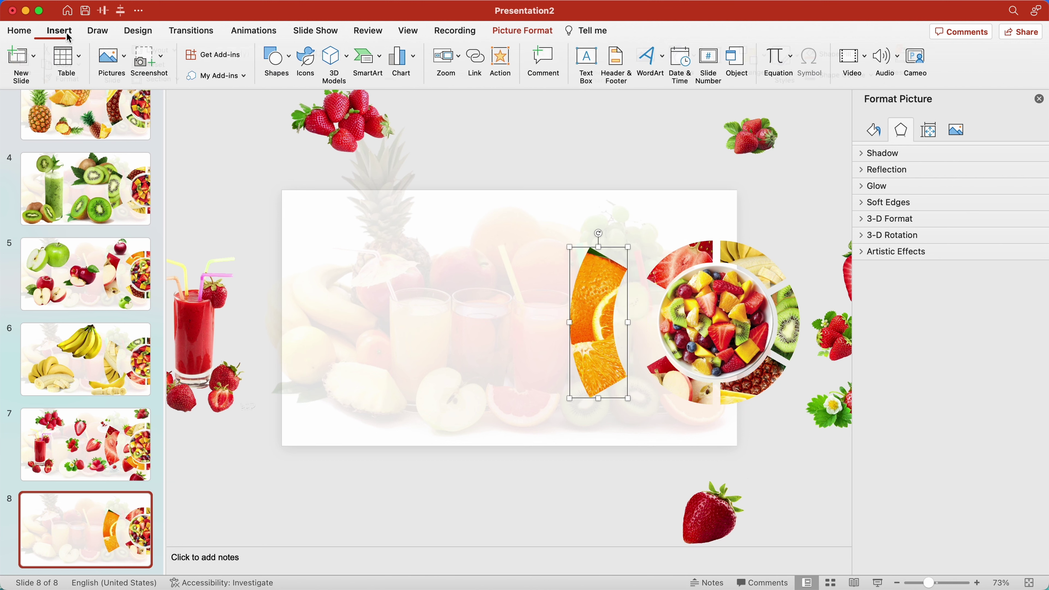
{"action": "left_click", "coordinate": [113, 56]}
{"action": "left_click", "coordinate": [154, 92]}
{"action": "scroll", "coordinate": [389, 216], "scroll_direction": "down", "scroll_amount": 3}
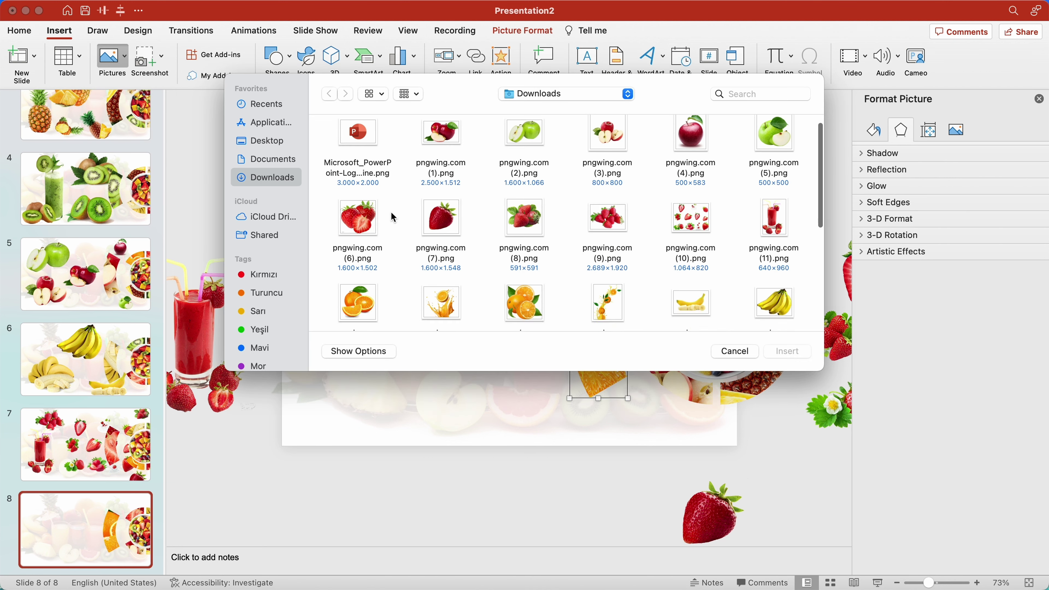
{"action": "left_click", "coordinate": [358, 229]}
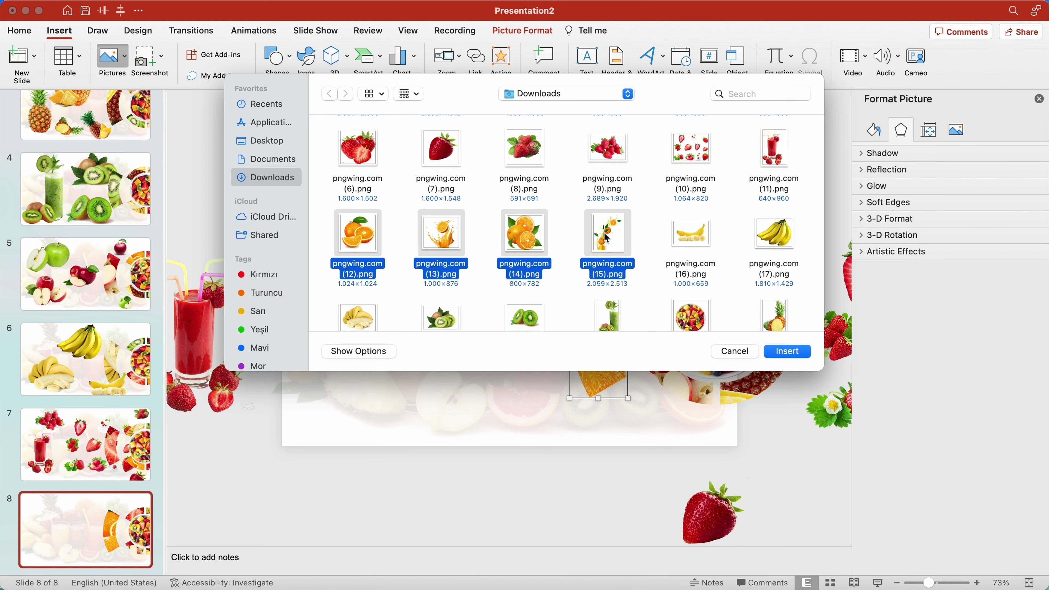
{"action": "left_click", "coordinate": [791, 352]}
{"action": "left_click_drag", "start_coordinate": [638, 194], "coordinate": [587, 242]}
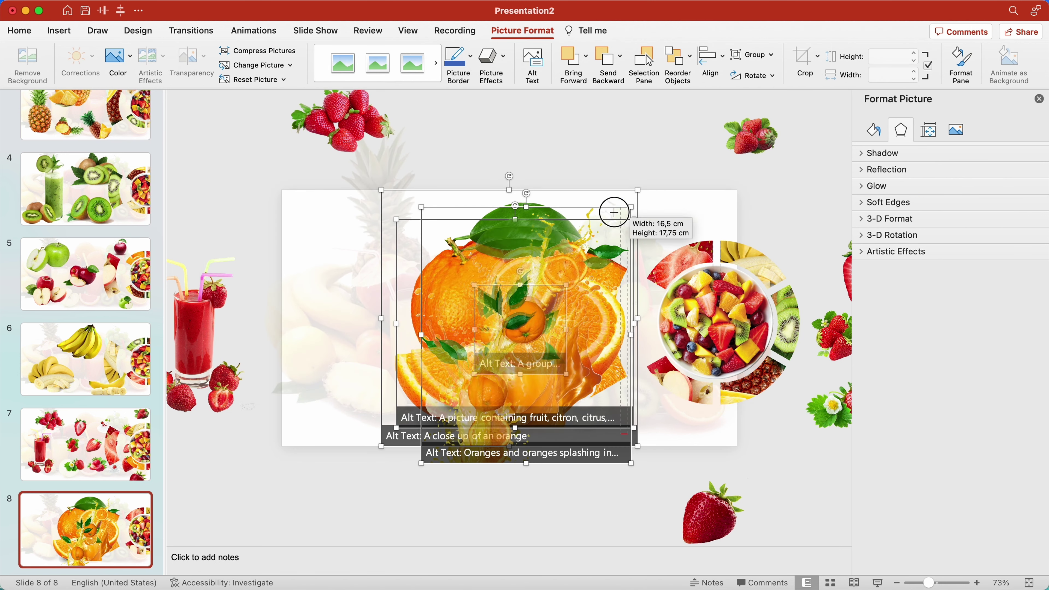
{"action": "mouse_move", "coordinate": [530, 336]}
{"action": "left_mouse_down"}
{"action": "mouse_move", "coordinate": [259, 454]}
{"action": "mouse_move", "coordinate": [412, 267]}
{"action": "left_mouse_up"}
- Rotate the orange splash about 55° across the upper left; enlarge the juice splash mid-slide
{"action": "left_click", "coordinate": [415, 485]}
{"action": "left_click", "coordinate": [254, 454]}
{"action": "left_click_drag", "start_coordinate": [414, 178], "coordinate": [504, 206]}
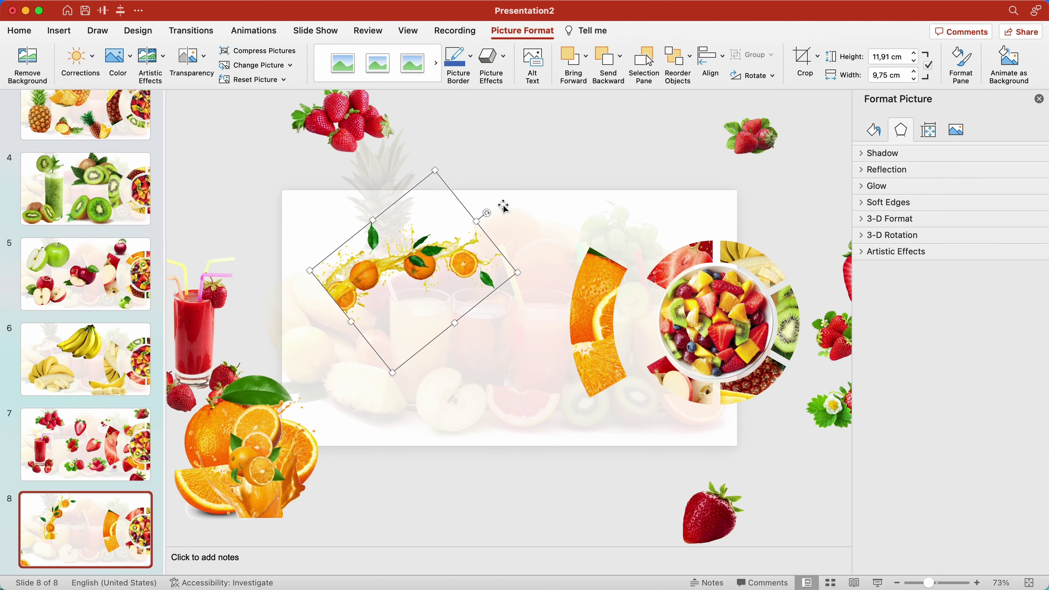
{"action": "left_click_drag", "start_coordinate": [518, 275], "coordinate": [549, 285]}
{"action": "left_click_drag", "start_coordinate": [281, 467], "coordinate": [455, 472]}
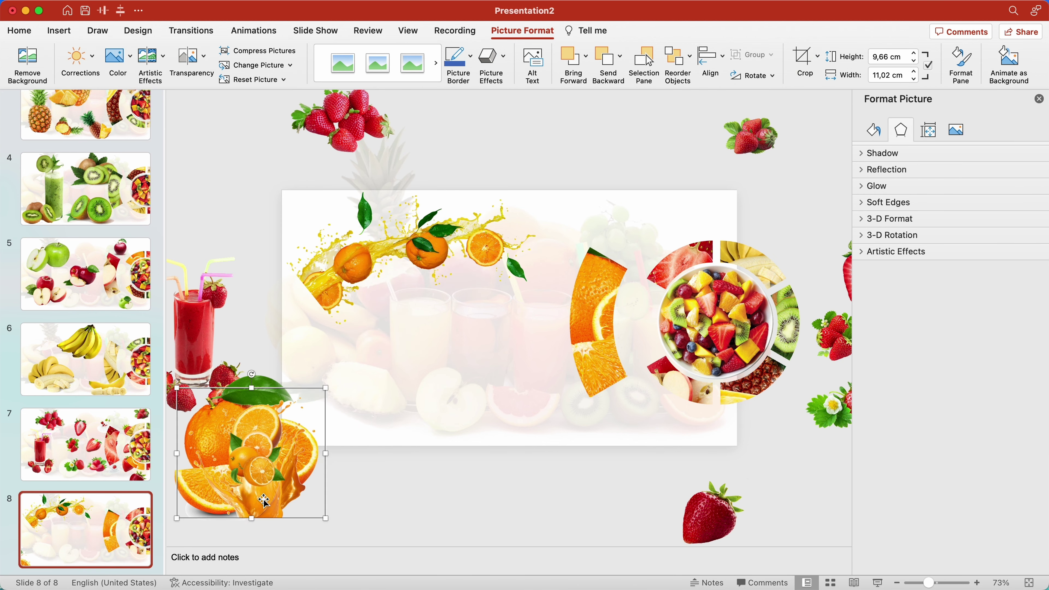
{"action": "mouse_move", "coordinate": [515, 495]}
{"action": "left_mouse_down"}
{"action": "mouse_move", "coordinate": [576, 548]}
{"action": "mouse_move", "coordinate": [491, 428]}
{"action": "left_mouse_up"}
- Put the small oranges top-right rotated about 90°, and shrink the orange pile at lower left
{"action": "left_click_drag", "start_coordinate": [253, 470], "coordinate": [624, 232]}
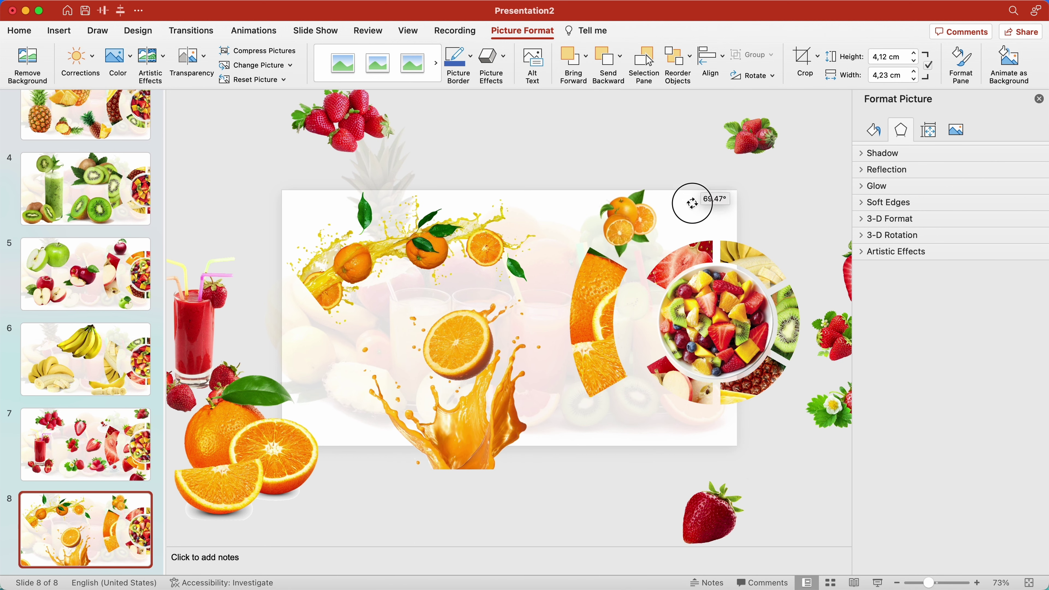
{"action": "left_click_drag", "start_coordinate": [639, 181], "coordinate": [689, 223]}
{"action": "left_click_drag", "start_coordinate": [227, 483], "coordinate": [316, 439]}
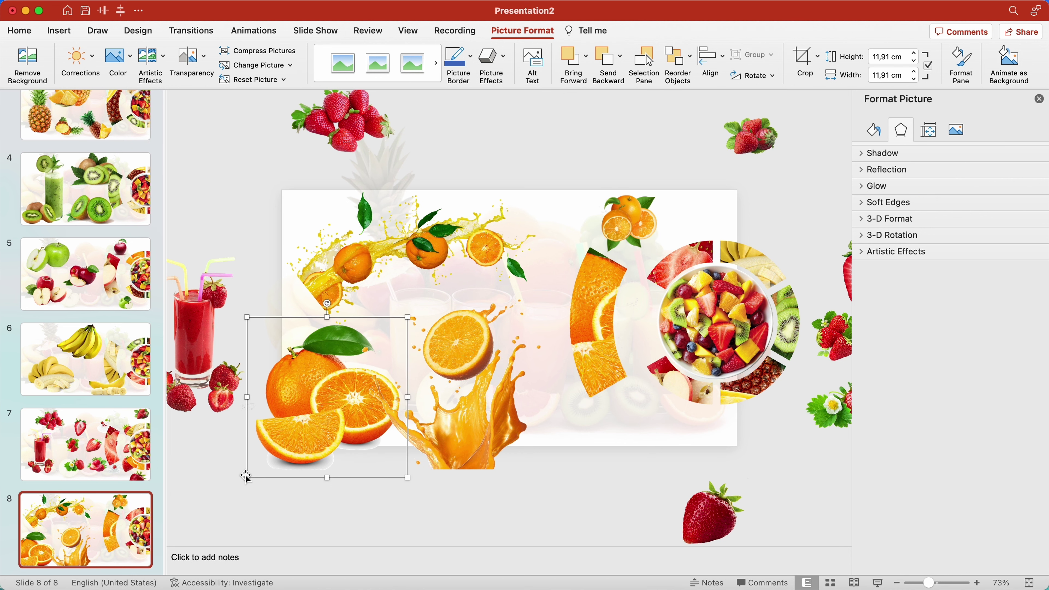
{"action": "left_click_drag", "start_coordinate": [244, 476], "coordinate": [277, 447]}
{"action": "left_click", "coordinate": [380, 496]}
- Duplicate slide 8 as slide 9 and delete its juice glass and all strawberry pictures
{"action": "right_click", "coordinate": [115, 536]}
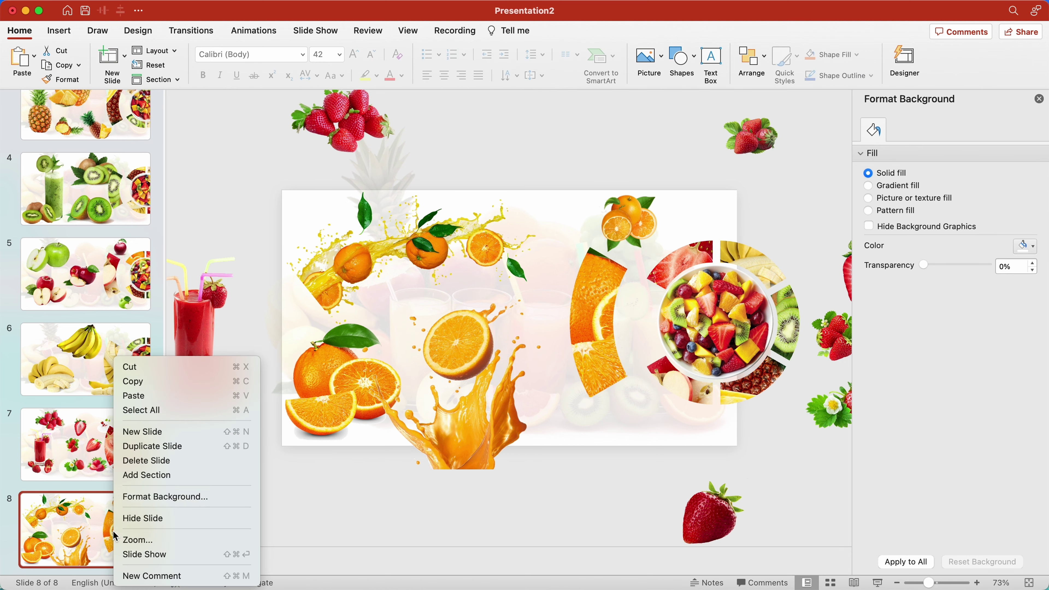
{"action": "left_click", "coordinate": [162, 447]}
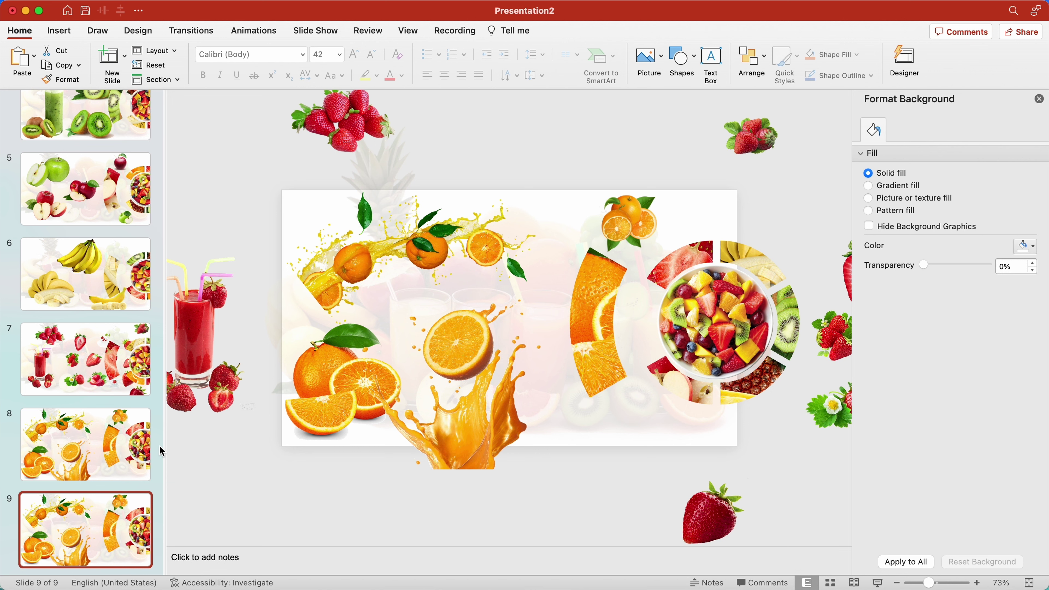
{"action": "left_click", "coordinate": [199, 391]}
{"action": "key", "text": "Delete"}
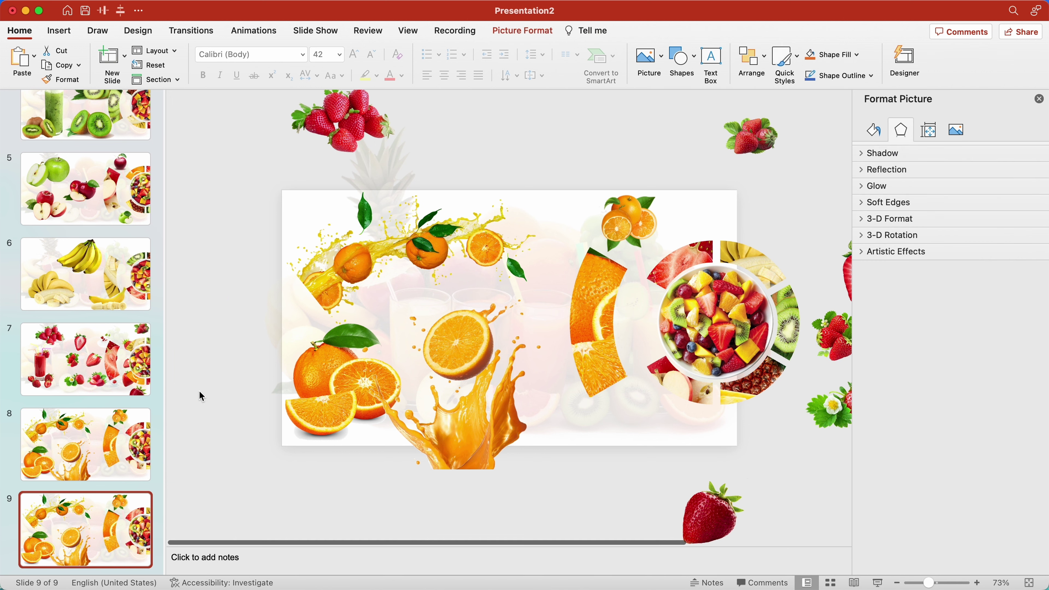
{"action": "left_click", "coordinate": [342, 119]}
{"action": "key", "text": "Delete"}
{"action": "left_click", "coordinate": [749, 134]}
{"action": "key", "text": "Delete"}
{"action": "left_click", "coordinate": [824, 333]}
{"action": "key", "text": "Delete"}
{"action": "left_click", "coordinate": [711, 512]}
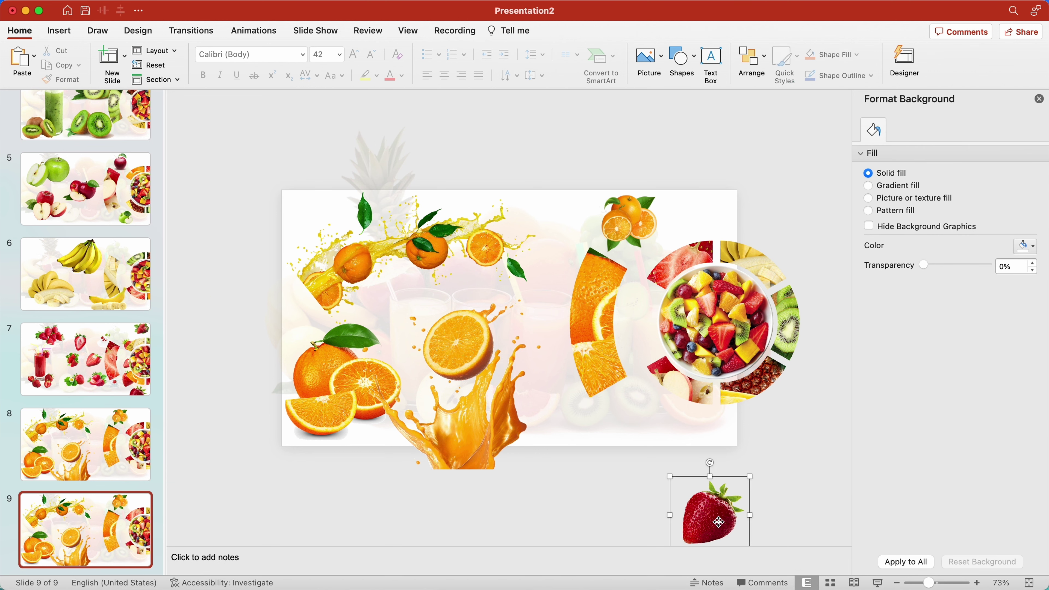
{"action": "key", "text": "Delete"}
- Move the orange pictures off the slide edges and delete the fruit-bowl ring
{"action": "left_click_drag", "start_coordinate": [473, 363], "coordinate": [470, 550]}
{"action": "left_click_drag", "start_coordinate": [343, 385], "coordinate": [194, 440]}
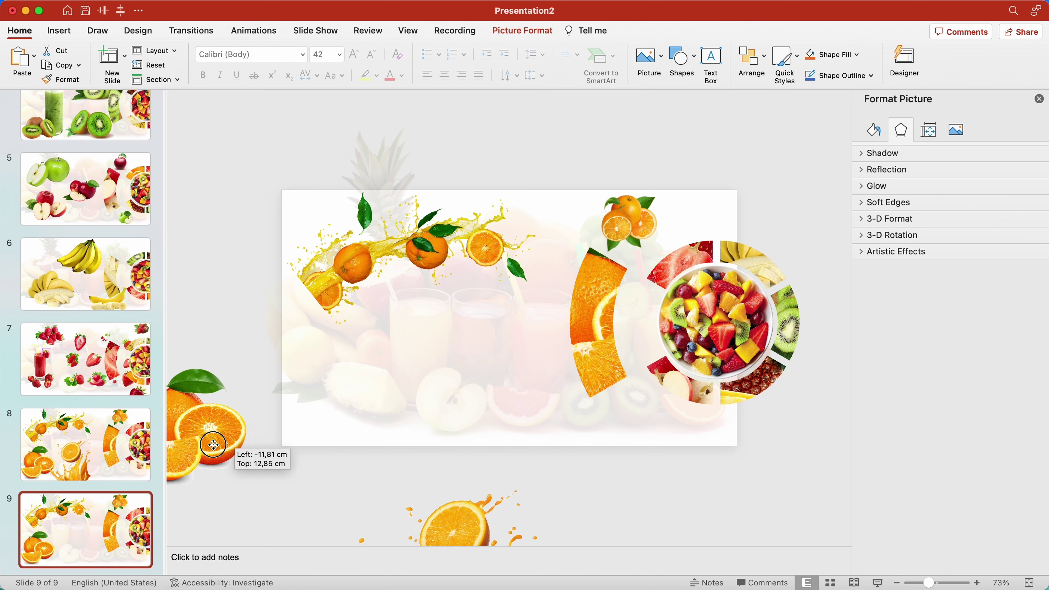
{"action": "left_click_drag", "start_coordinate": [331, 304], "coordinate": [300, 193]}
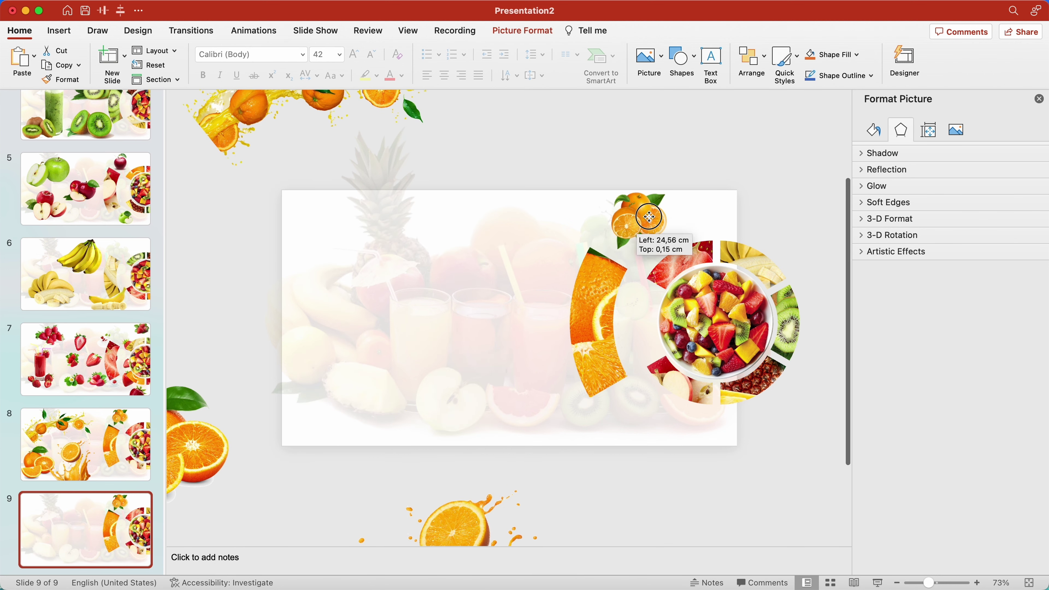
{"action": "left_click_drag", "start_coordinate": [649, 217], "coordinate": [802, 173]}
{"action": "left_click_drag", "start_coordinate": [843, 453], "coordinate": [510, 222]}
{"action": "key", "text": "Delete"}
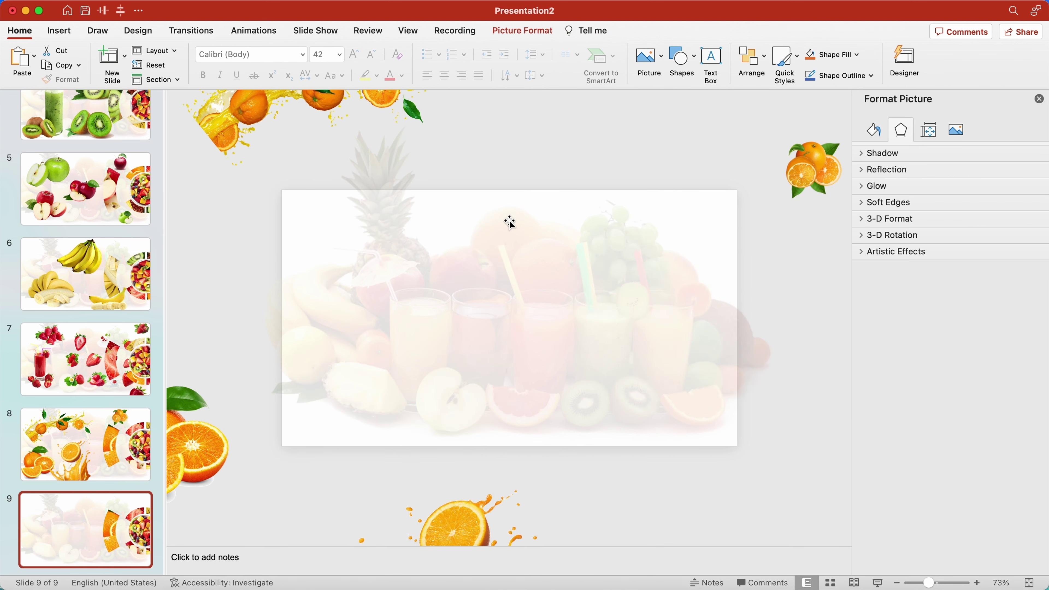
{"action": "scroll", "coordinate": [89, 225], "scroll_direction": "up", "scroll_amount": 5}
{"action": "key", "text": "Home"}
- Copy slide 1's fruit-bowl ring and paste it at the centre of slide 9
{"action": "left_click_drag", "start_coordinate": [671, 488], "coordinate": [344, 145]}
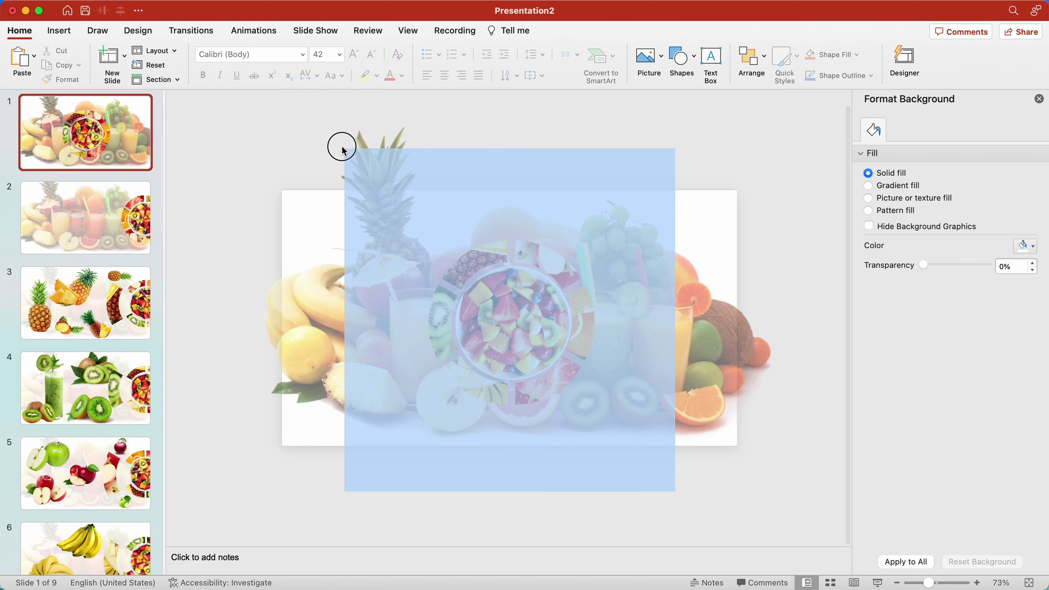
{"action": "scroll", "coordinate": [102, 413], "scroll_direction": "down", "scroll_amount": 5}
{"action": "left_click", "coordinate": [102, 523]}
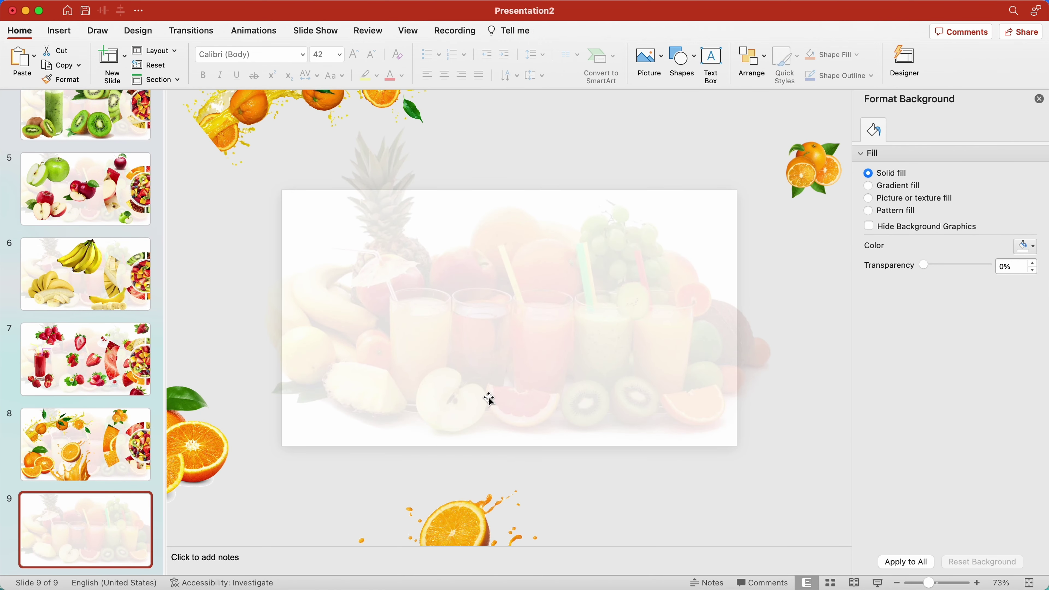
{"action": "key", "text": "super+v"}
{"action": "left_click", "coordinate": [764, 489]}
- Set slide 9's faded fruit background photo to 50% transparency
{"action": "left_click", "coordinate": [756, 362]}
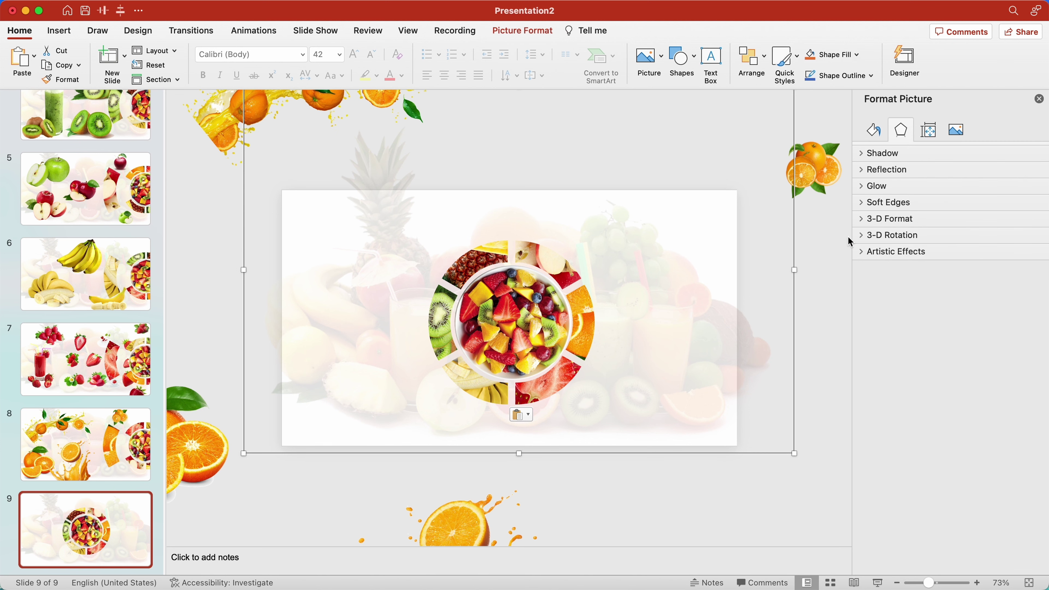
{"action": "left_click", "coordinate": [950, 131]}
{"action": "type", "text": "50"}
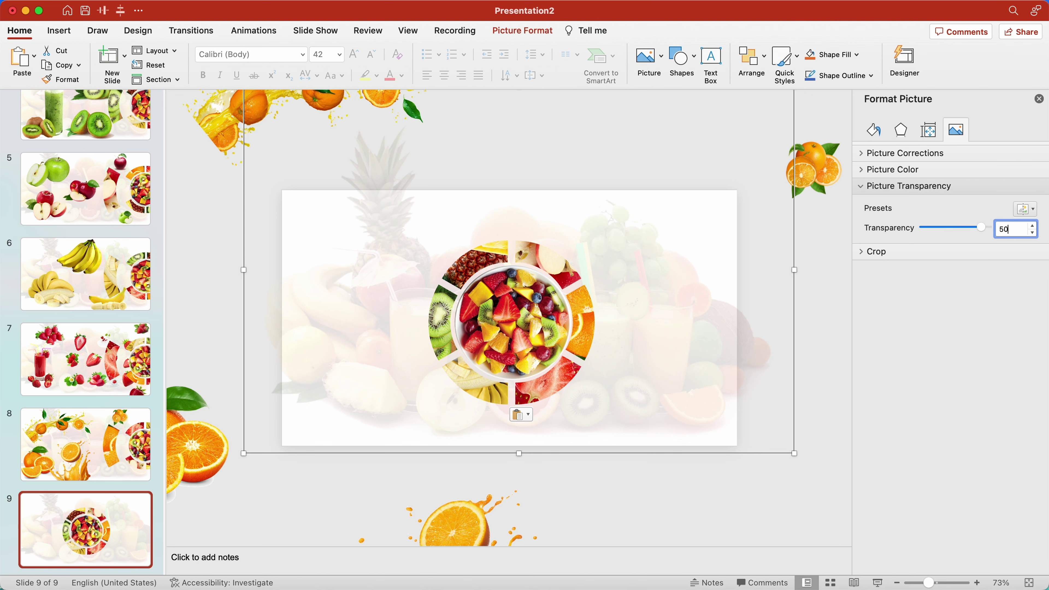
{"action": "key", "text": "Return"}
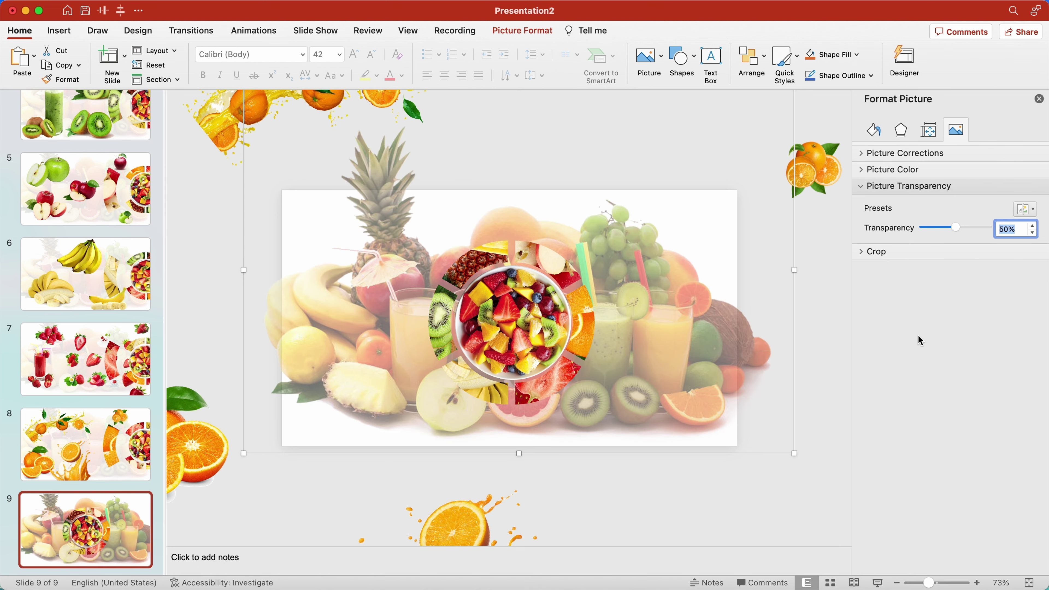
{"action": "left_click", "coordinate": [93, 320]}
{"action": "scroll", "coordinate": [83, 521], "scroll_direction": "down", "scroll_amount": 10}
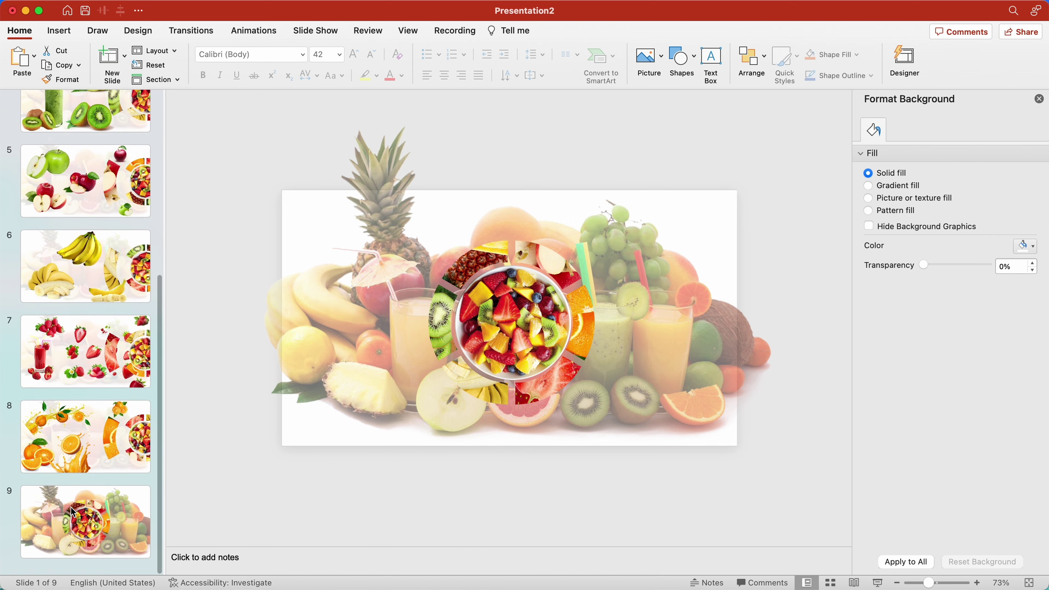
{"action": "key", "text": "super+a"}
{"action": "scroll", "coordinate": [82, 330], "scroll_direction": "up", "scroll_amount": 5}
- Apply the Morph transition to every slide and review slides 2 to 4
{"action": "left_click", "coordinate": [191, 30]}
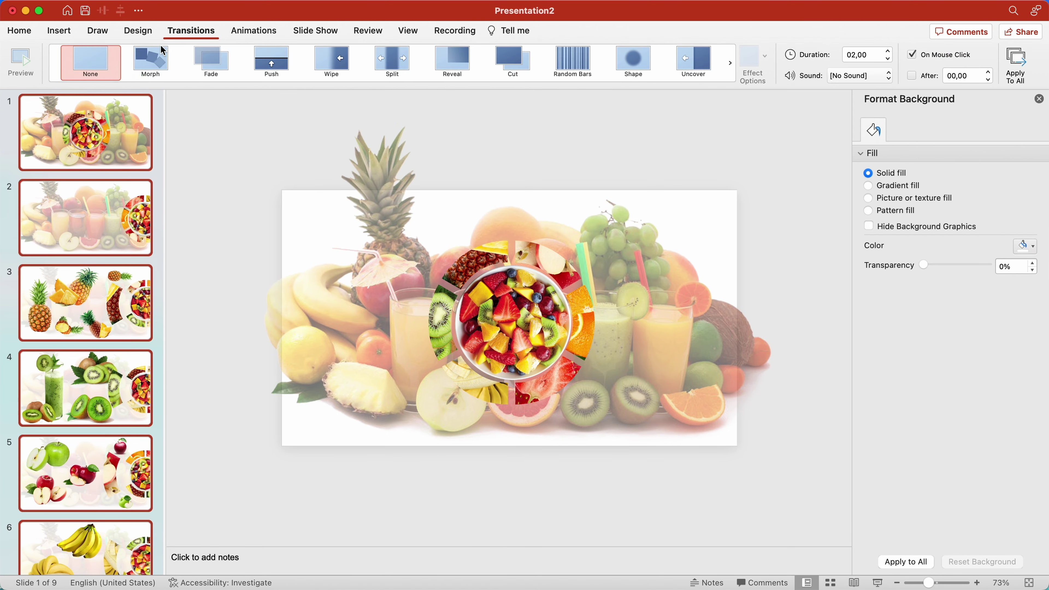
{"action": "left_click", "coordinate": [150, 62]}
{"action": "left_click", "coordinate": [110, 236]}
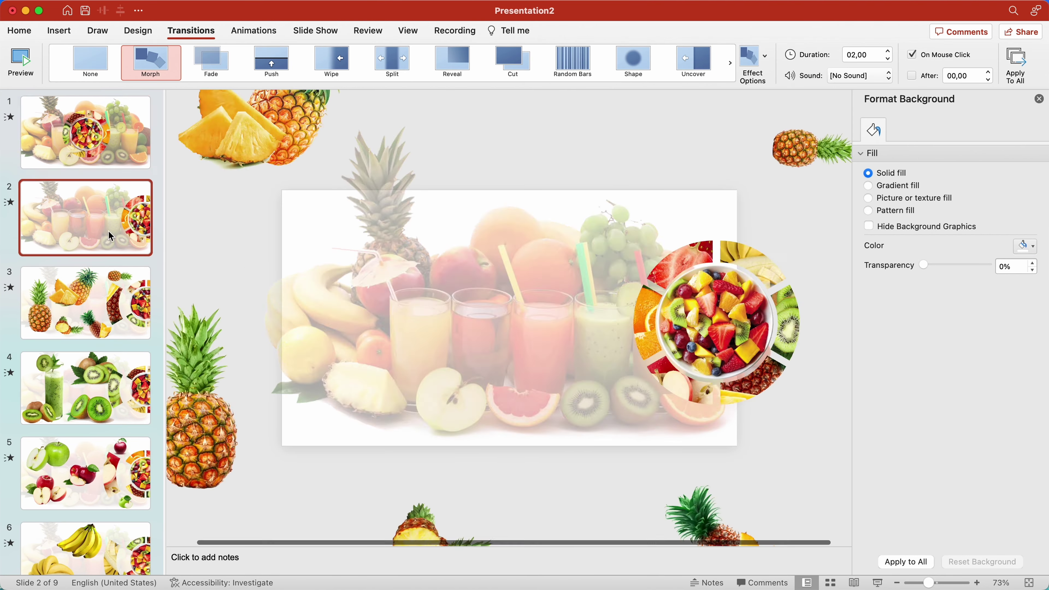
{"action": "left_click", "coordinate": [107, 293]}
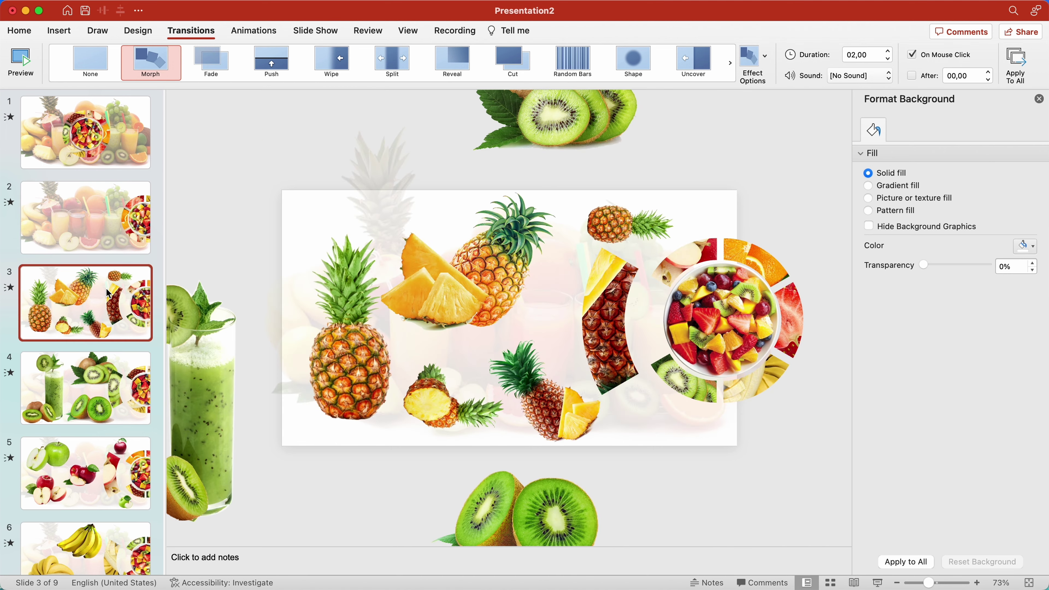
{"action": "scroll", "coordinate": [109, 293], "scroll_direction": "down", "scroll_amount": 3}
{"action": "left_click", "coordinate": [108, 293]}
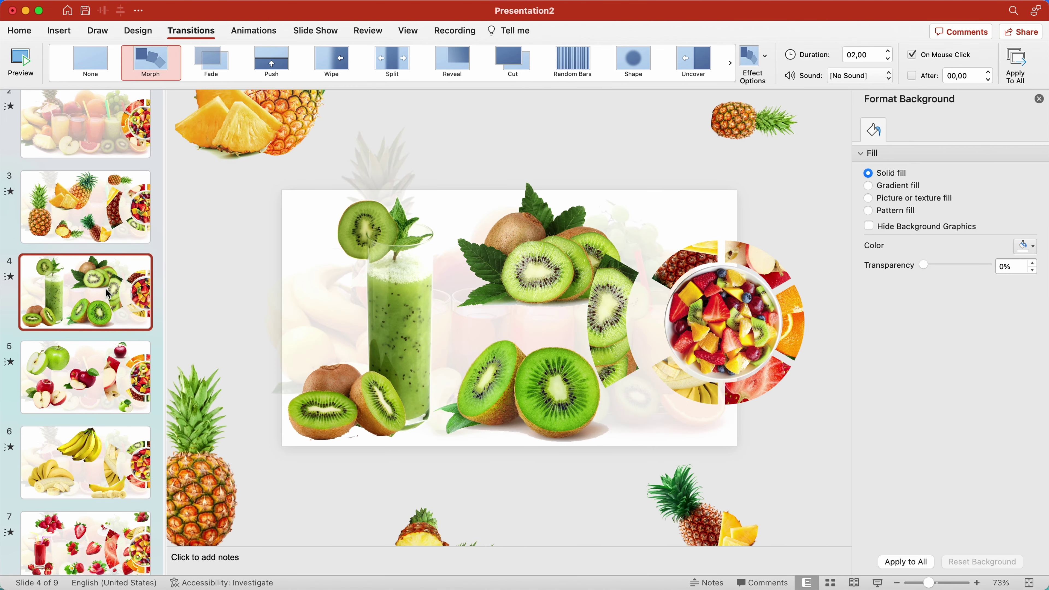
- Copy slide 5's apple pictures onto slide 4 and place them just off its left, top and corner edges
{"action": "left_click", "coordinate": [110, 358]}
{"action": "left_click", "coordinate": [374, 301]}
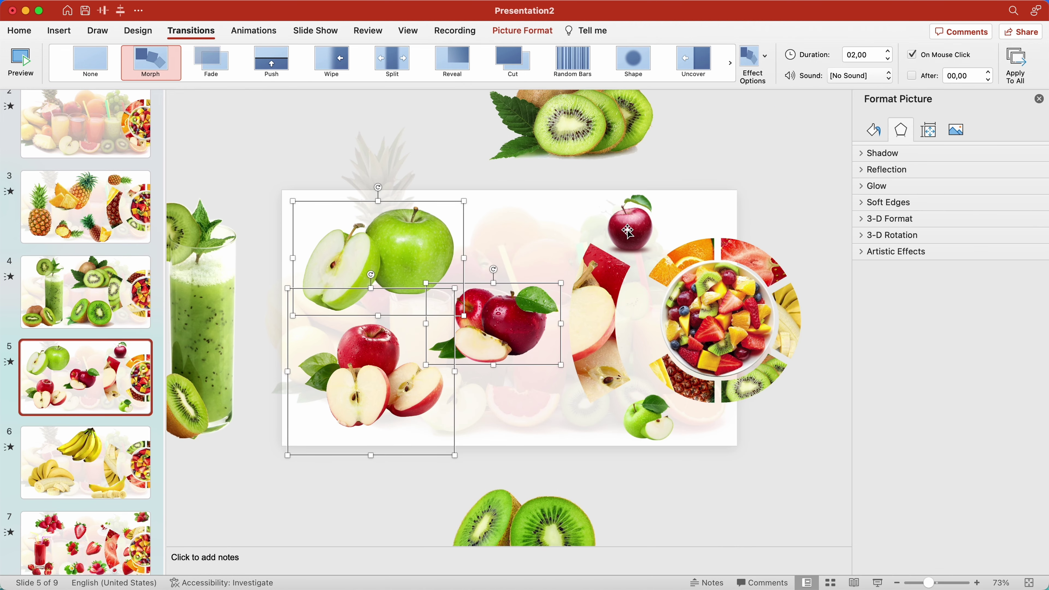
{"action": "right_click", "coordinate": [647, 410]}
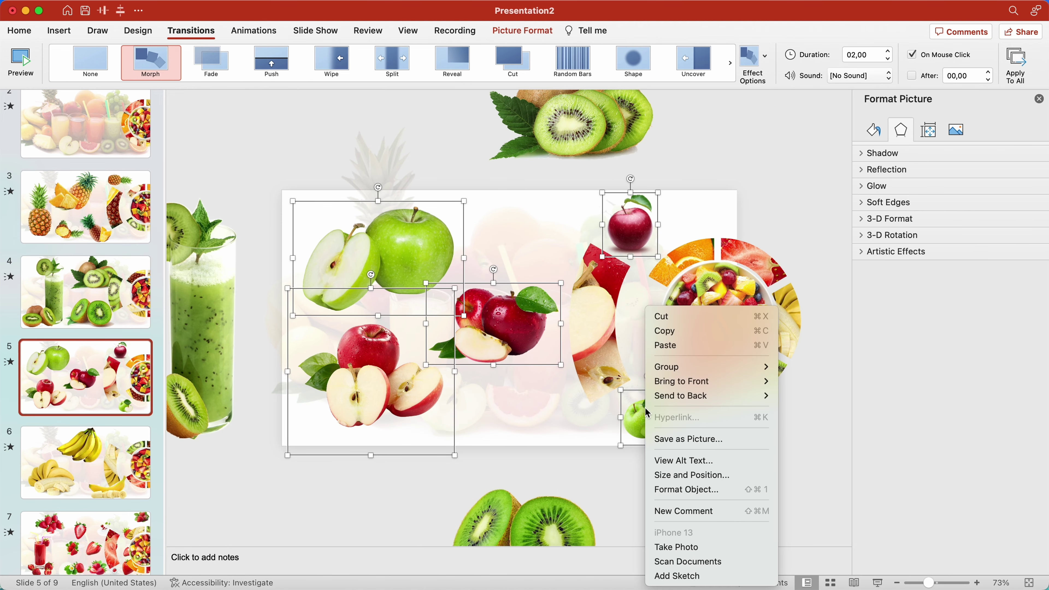
{"action": "left_click", "coordinate": [673, 330]}
{"action": "left_click", "coordinate": [87, 291]}
{"action": "right_click", "coordinate": [195, 266]}
{"action": "left_click", "coordinate": [240, 308]}
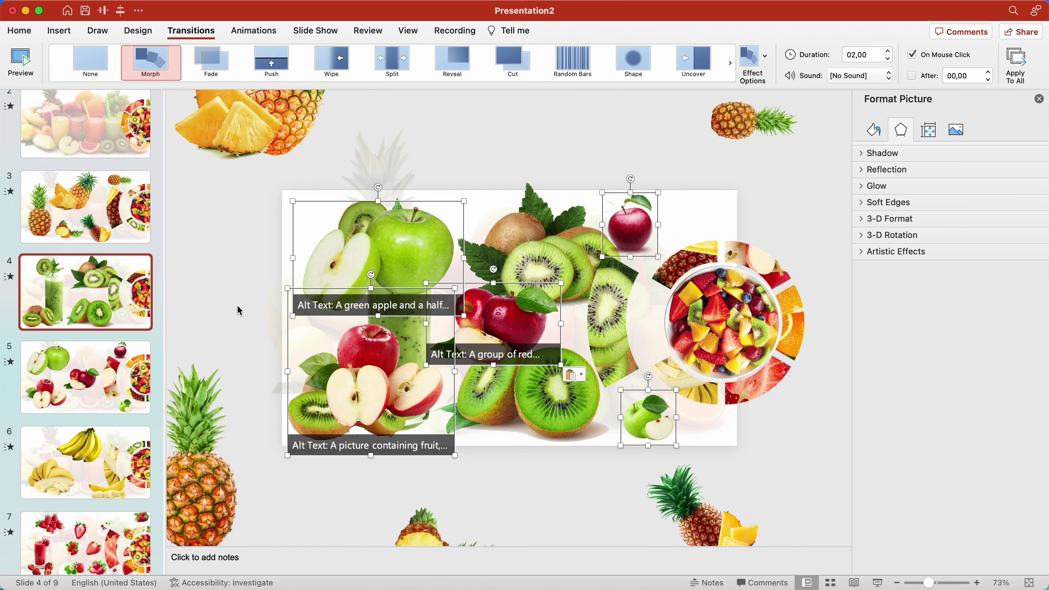
{"action": "left_click", "coordinate": [240, 311]}
{"action": "left_click_drag", "start_coordinate": [380, 256], "coordinate": [173, 248]}
{"action": "left_click_drag", "start_coordinate": [365, 348], "coordinate": [310, 488]}
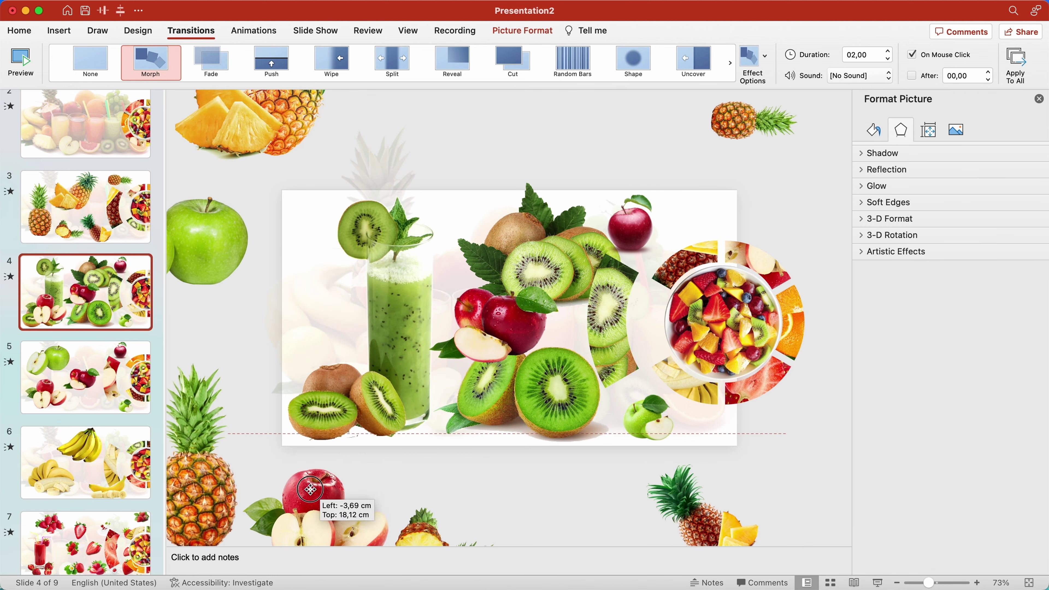
{"action": "left_click_drag", "start_coordinate": [521, 332], "coordinate": [516, 123]}
{"action": "mouse_move", "coordinate": [630, 225]}
{"action": "left_mouse_down"}
{"action": "mouse_move", "coordinate": [675, 184]}
{"action": "mouse_move", "coordinate": [776, 163]}
{"action": "left_mouse_up"}
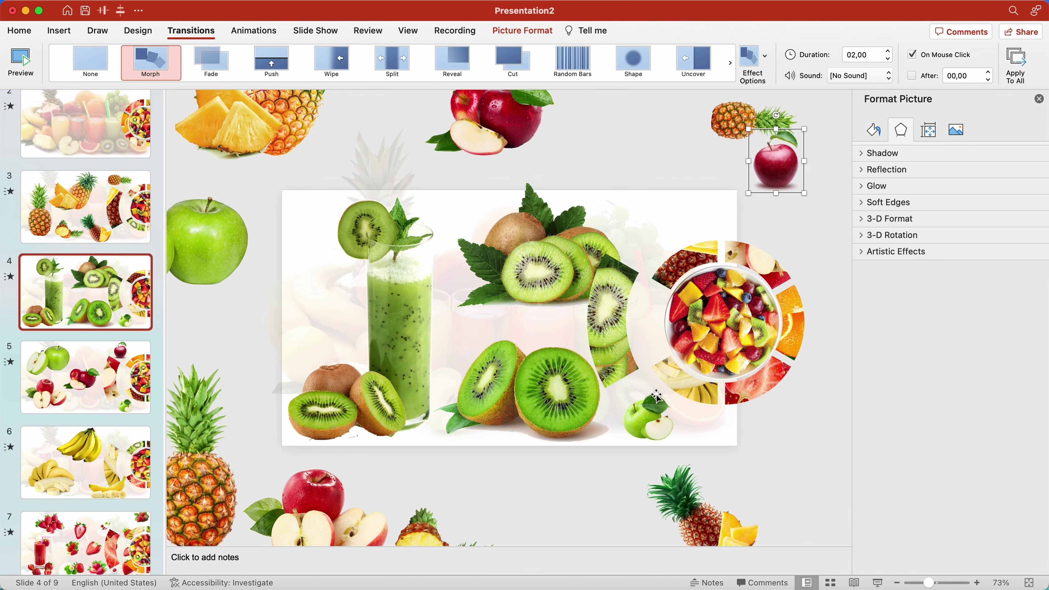
- Copy slide 6's three banana pictures onto slide 5 and place them off its bottom, top-left and lower-right edges
{"action": "left_click", "coordinate": [86, 463]}
{"action": "left_click", "coordinate": [388, 372]}
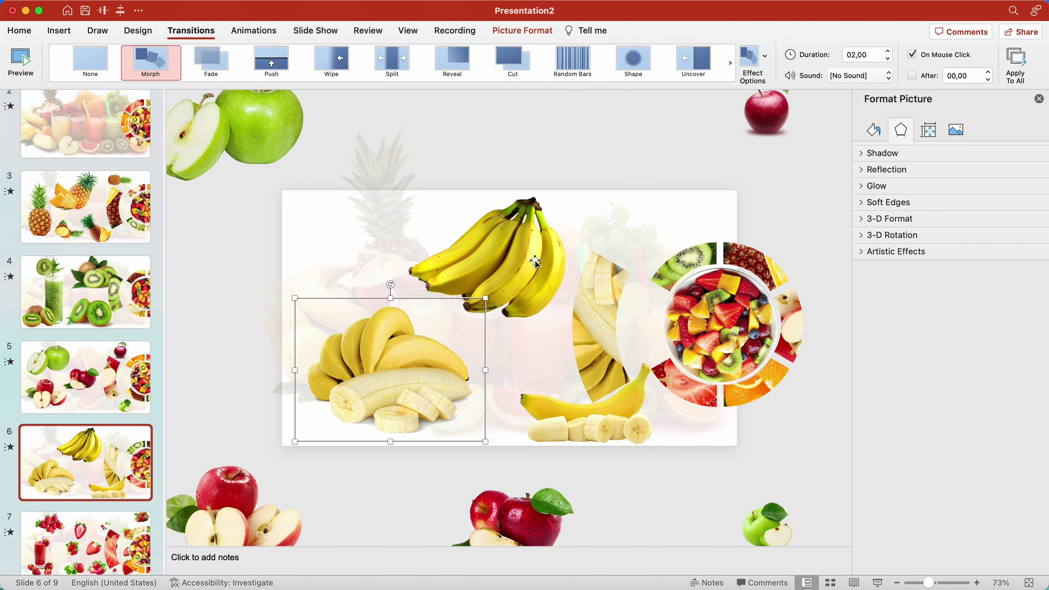
{"action": "right_click", "coordinate": [577, 408]}
{"action": "left_click", "coordinate": [253, 374]}
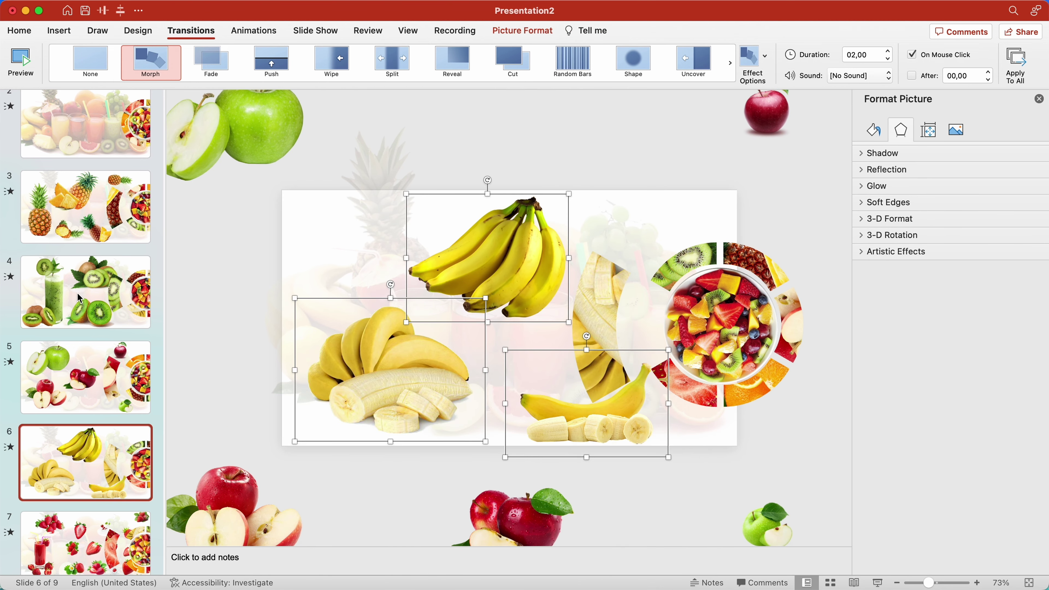
{"action": "left_click", "coordinate": [93, 375]}
{"action": "right_click", "coordinate": [203, 491]}
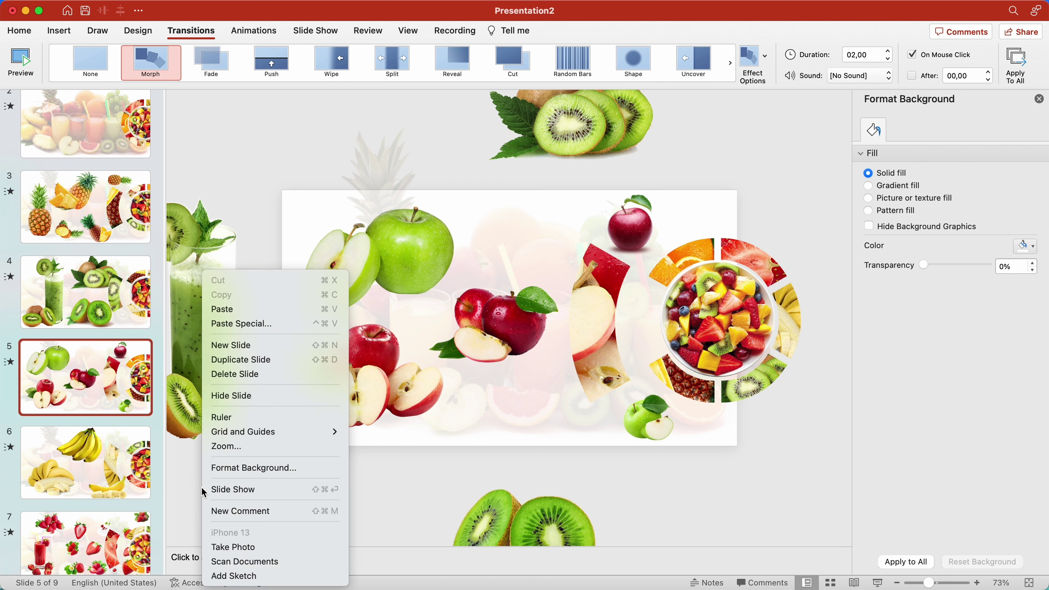
{"action": "left_click", "coordinate": [252, 309]}
{"action": "left_click", "coordinate": [311, 490]}
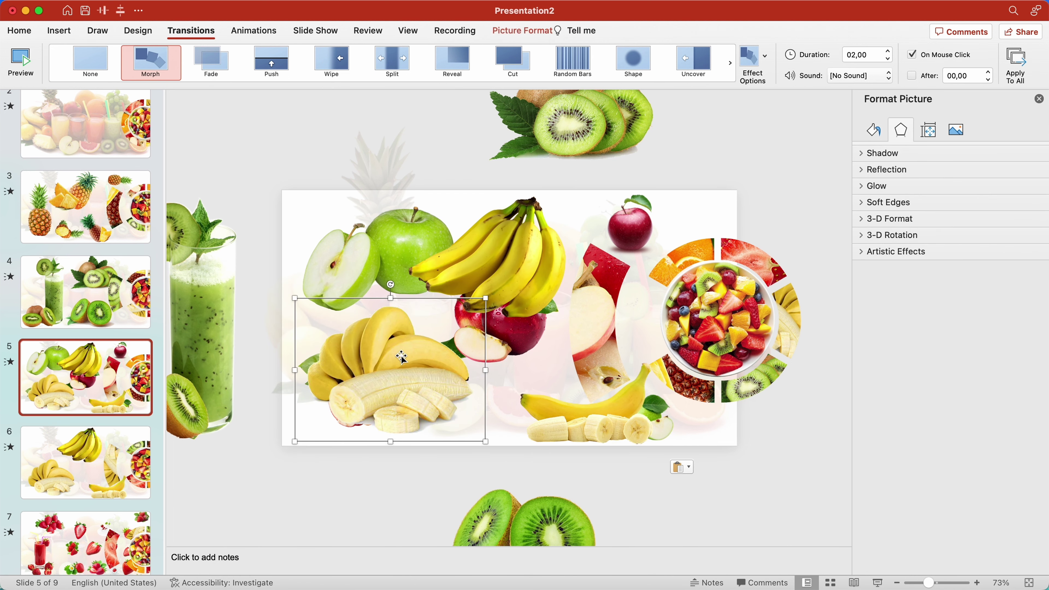
{"action": "left_click_drag", "start_coordinate": [386, 345], "coordinate": [291, 539]}
{"action": "left_click_drag", "start_coordinate": [535, 302], "coordinate": [265, 153]}
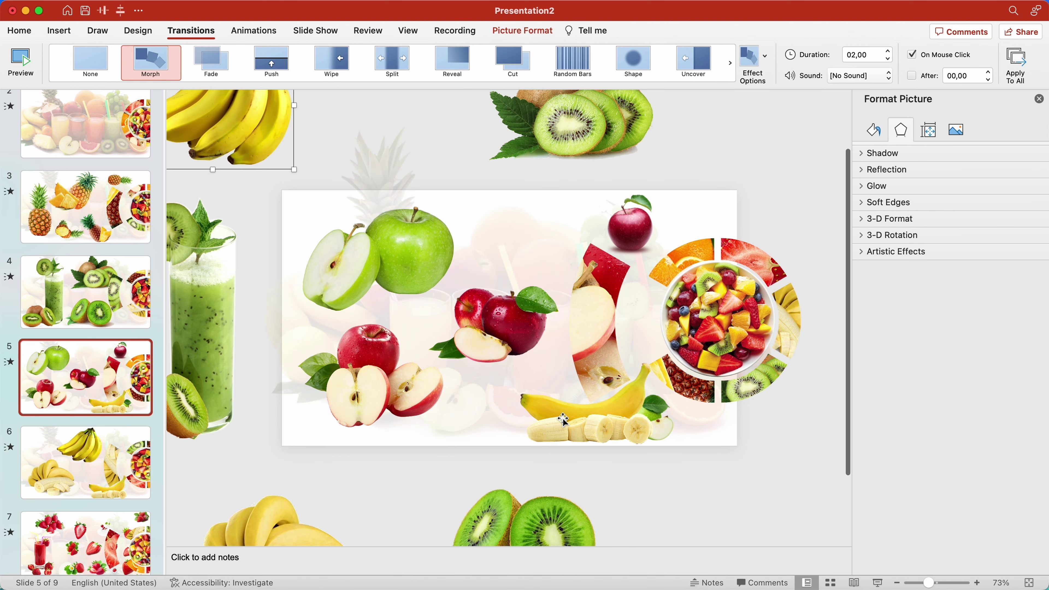
{"action": "left_click_drag", "start_coordinate": [558, 419], "coordinate": [720, 506]}
- Copy slide 7's strawberry and juice pictures onto slide 6 and place them just off its edges
{"action": "left_click", "coordinate": [86, 541]}
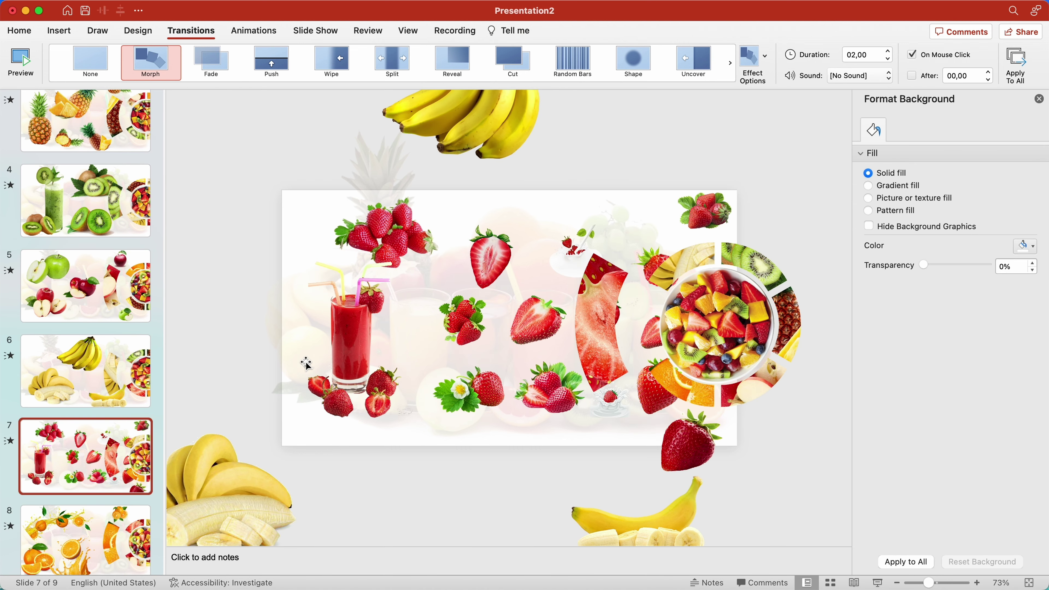
{"action": "left_click", "coordinate": [405, 268]}
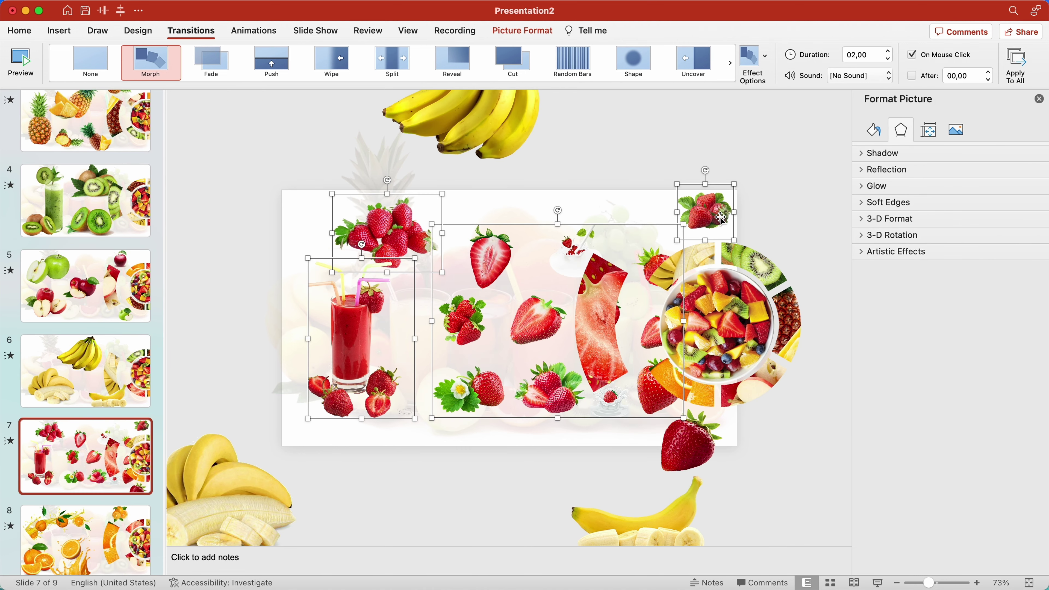
{"action": "right_click", "coordinate": [698, 449]}
{"action": "left_click", "coordinate": [545, 404]}
{"action": "left_click", "coordinate": [91, 395]}
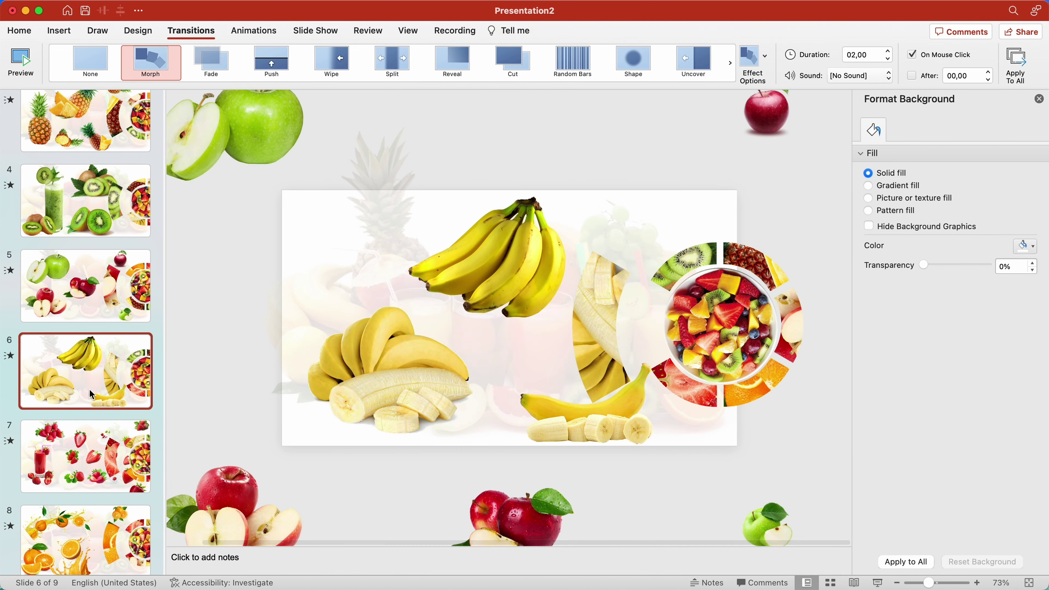
{"action": "right_click", "coordinate": [205, 359]}
{"action": "left_click", "coordinate": [234, 310]}
{"action": "left_click", "coordinate": [386, 230]}
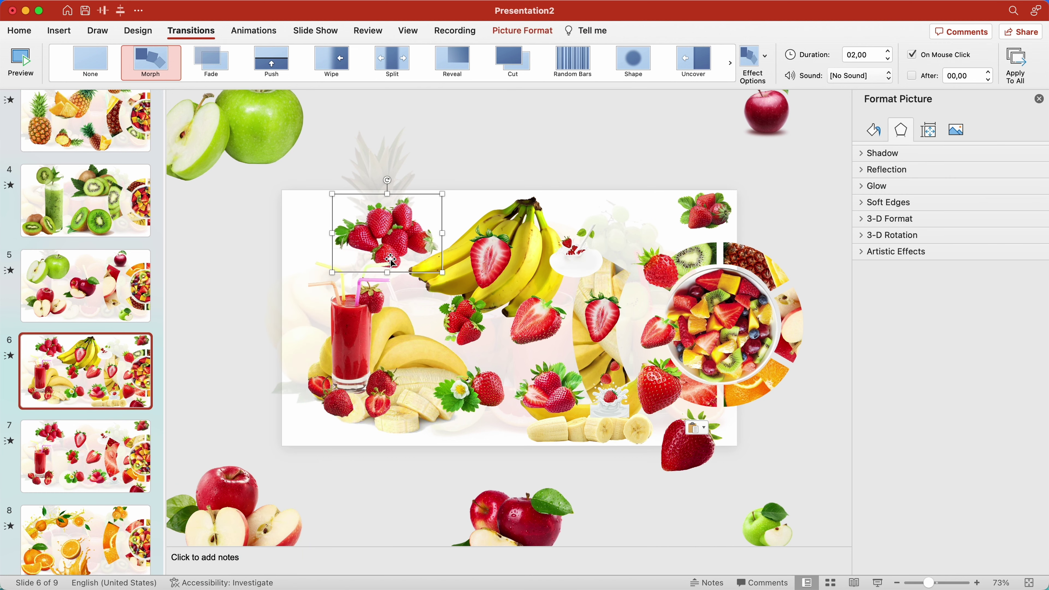
{"action": "left_click_drag", "start_coordinate": [355, 389], "coordinate": [201, 313]}
{"action": "left_click_drag", "start_coordinate": [407, 225], "coordinate": [440, 117]}
{"action": "left_click_drag", "start_coordinate": [483, 269], "coordinate": [826, 273]}
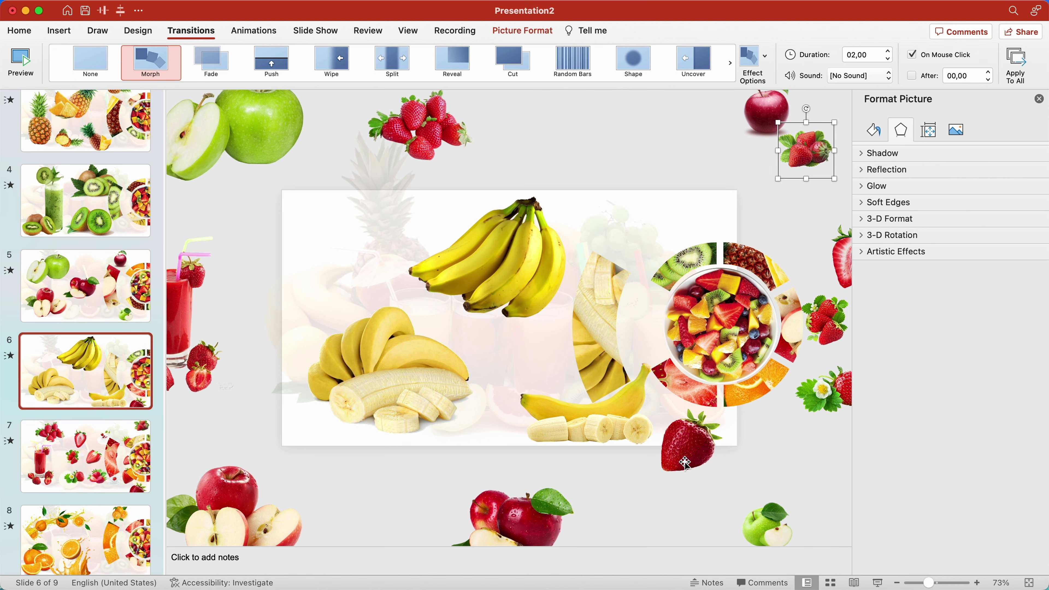
{"action": "left_click_drag", "start_coordinate": [685, 462], "coordinate": [675, 531]}
- Copy slide 8's orange pictures onto slide 7 and place them off its top, bottom and lower-right edges
{"action": "left_click", "coordinate": [102, 470]}
{"action": "scroll", "coordinate": [102, 470], "scroll_direction": "down", "scroll_amount": 2}
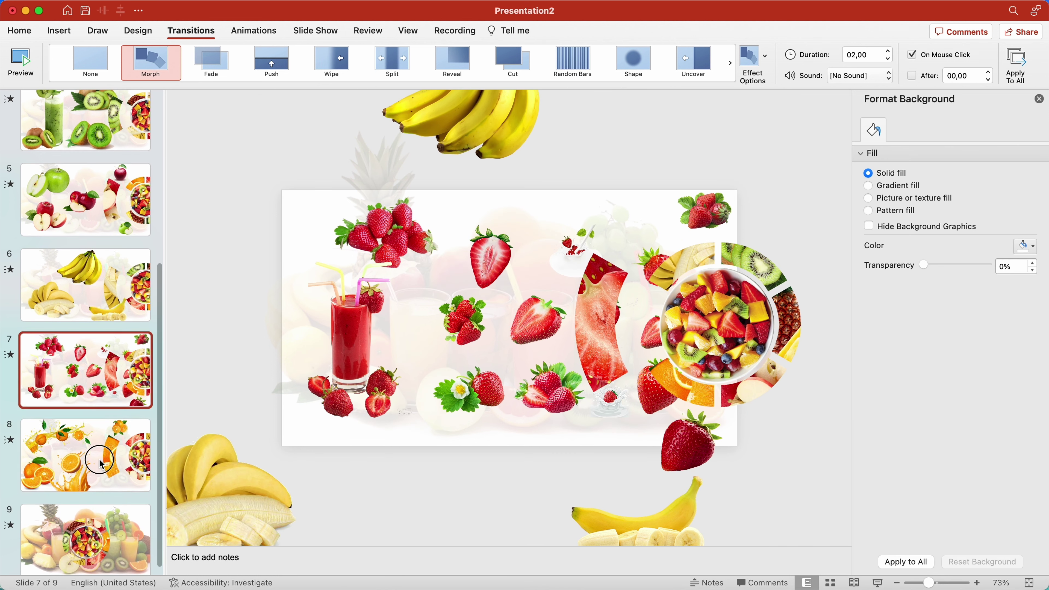
{"action": "left_click", "coordinate": [102, 470]}
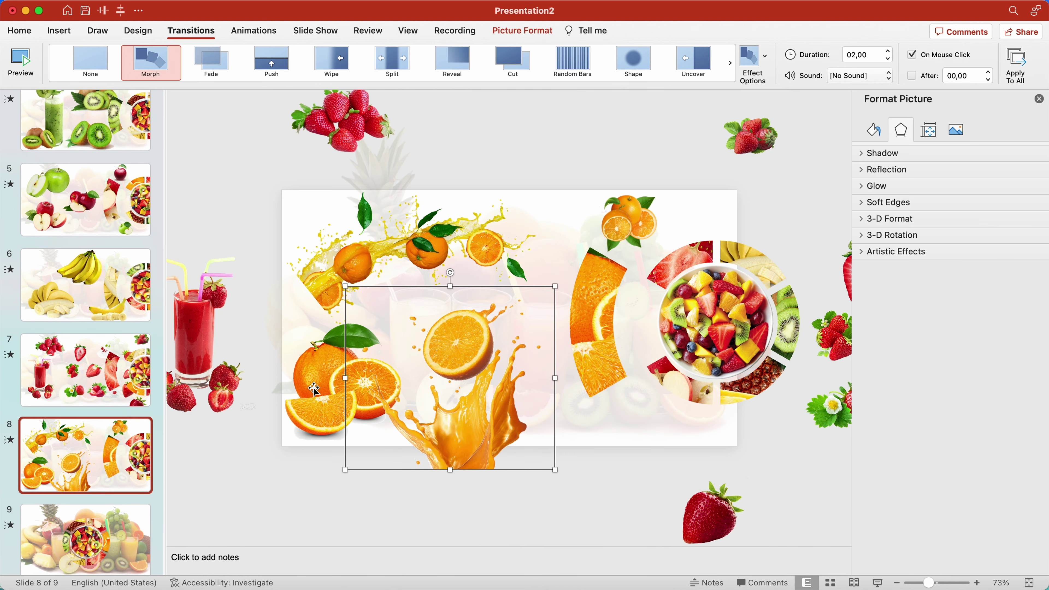
{"action": "right_click", "coordinate": [637, 214]}
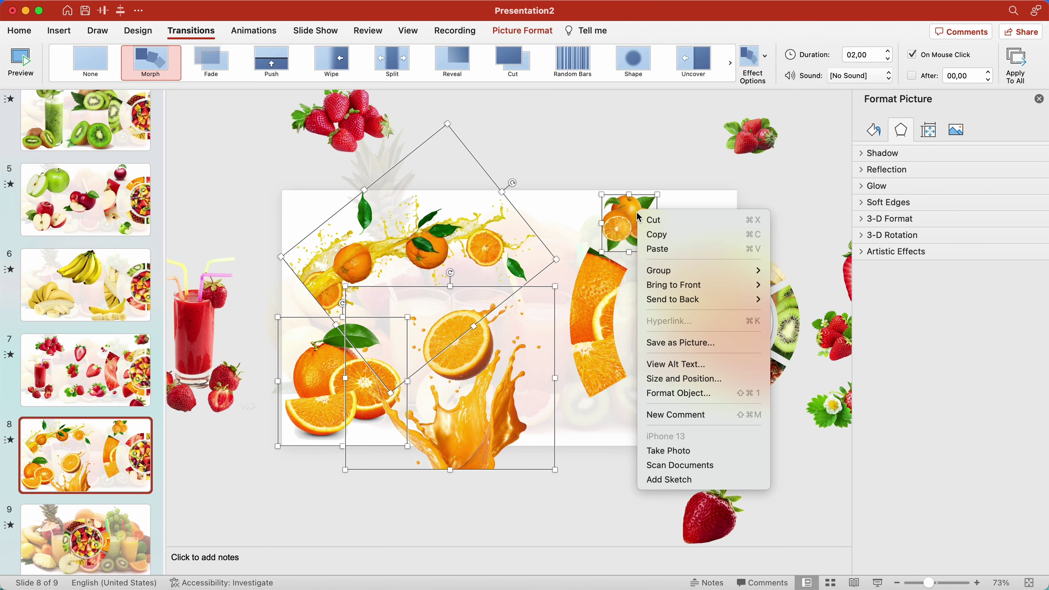
{"action": "key", "text": "Escape"}
{"action": "left_click", "coordinate": [86, 370]}
{"action": "right_click", "coordinate": [205, 330]}
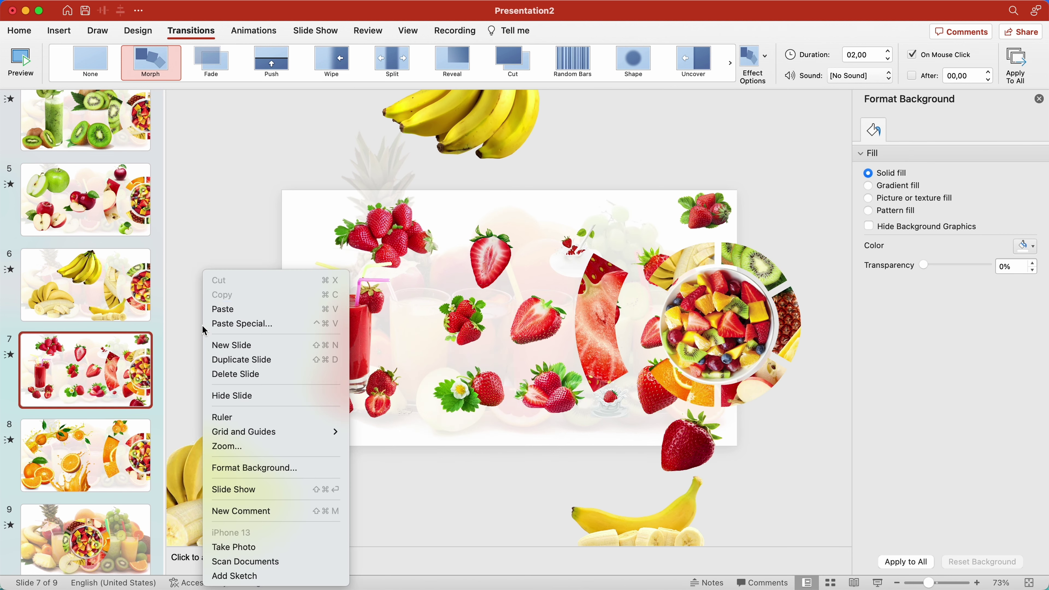
{"action": "left_click", "coordinate": [223, 309]}
{"action": "left_click_drag", "start_coordinate": [413, 207], "coordinate": [203, 141]}
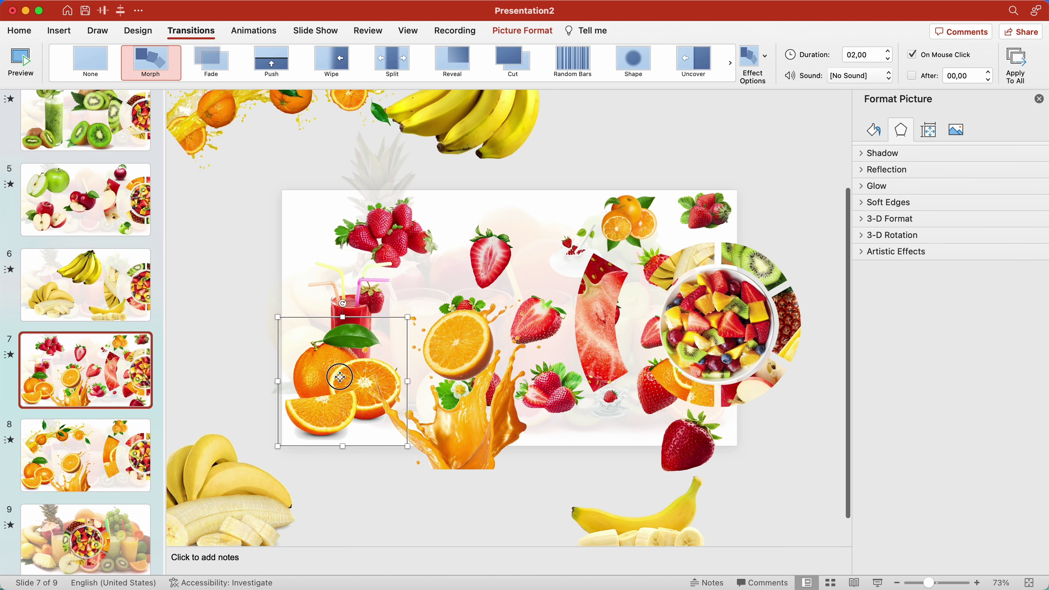
{"action": "left_click_drag", "start_coordinate": [339, 380], "coordinate": [374, 545]}
{"action": "mouse_move", "coordinate": [451, 439]}
{"action": "left_mouse_down"}
{"action": "mouse_move", "coordinate": [725, 522]}
{"action": "mouse_move", "coordinate": [806, 561]}
{"action": "left_mouse_up"}
- Check slides 8 and 9, then return to slide 1
{"action": "left_click", "coordinate": [99, 483]}
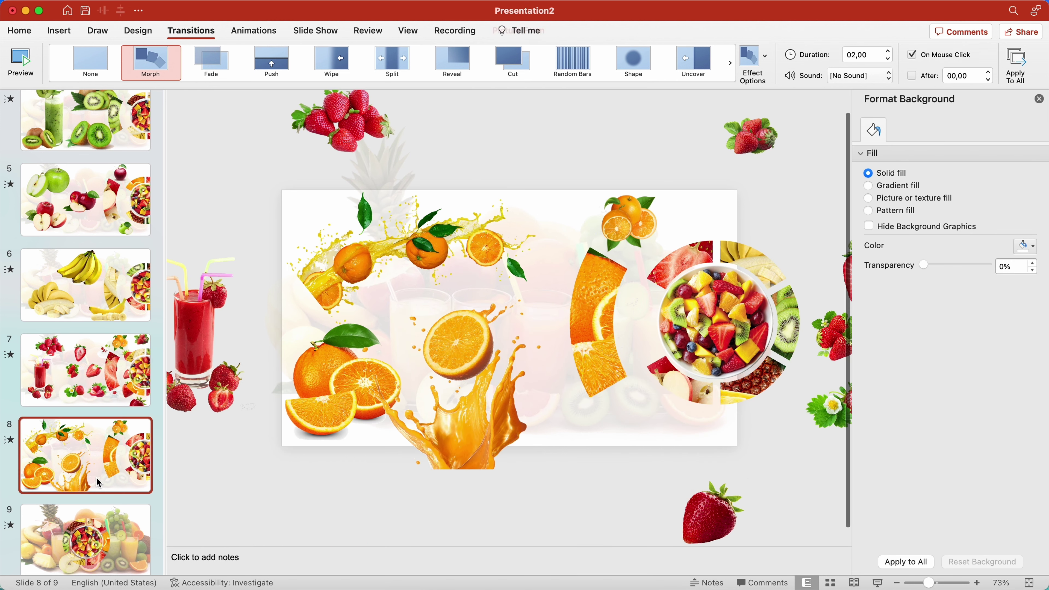
{"action": "left_click", "coordinate": [103, 518]}
{"action": "scroll", "coordinate": [116, 289], "scroll_direction": "up", "scroll_amount": 5}
{"action": "left_click", "coordinate": [122, 129]}
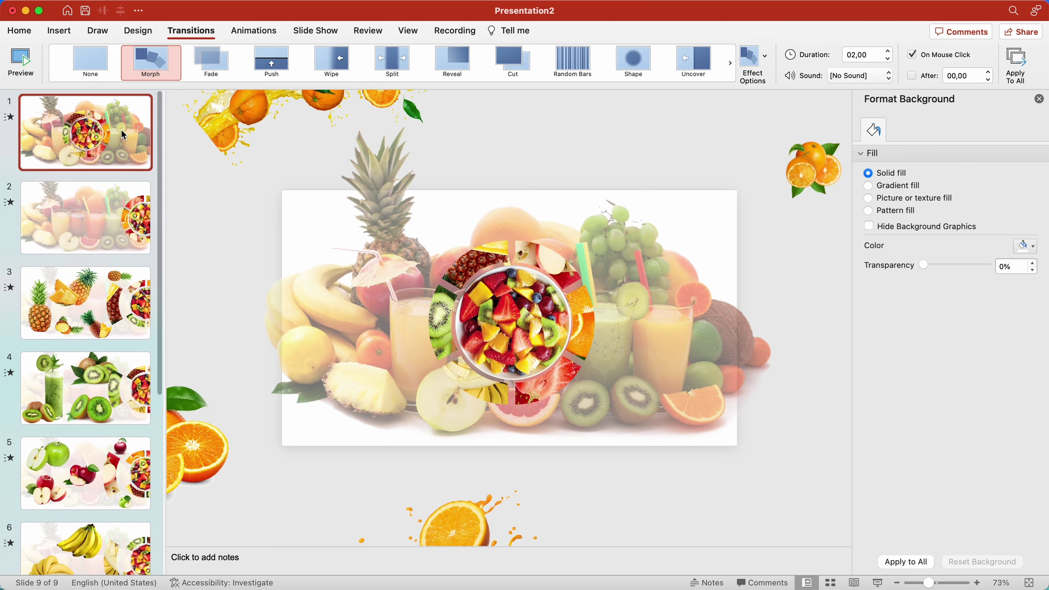
- Start the slide show from slide 1 with Cmd+Shift+Return to watch the Morph transitions
{"action": "key", "text": "super+shift+Return"}
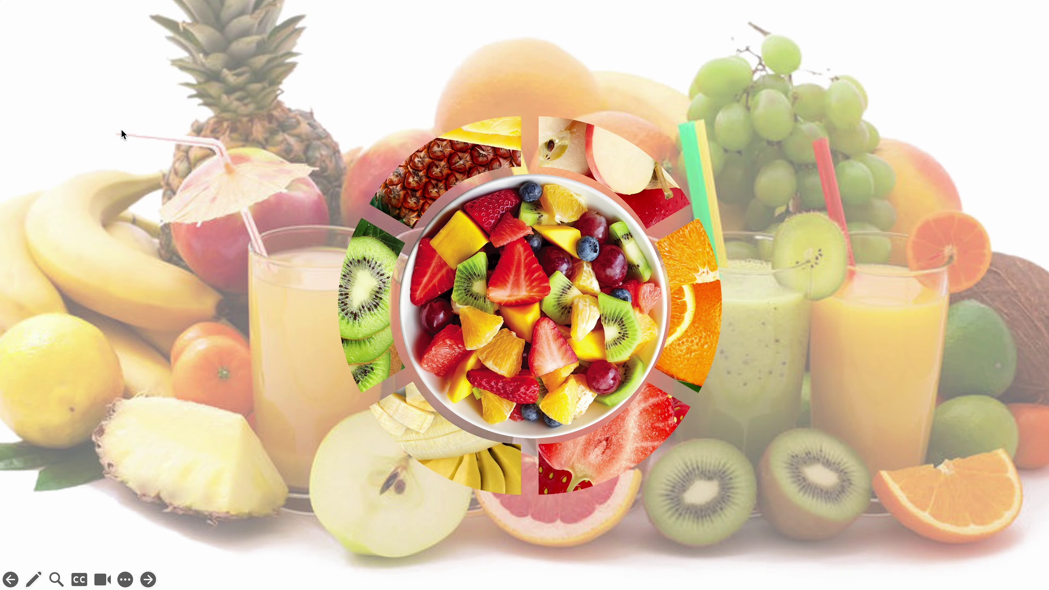